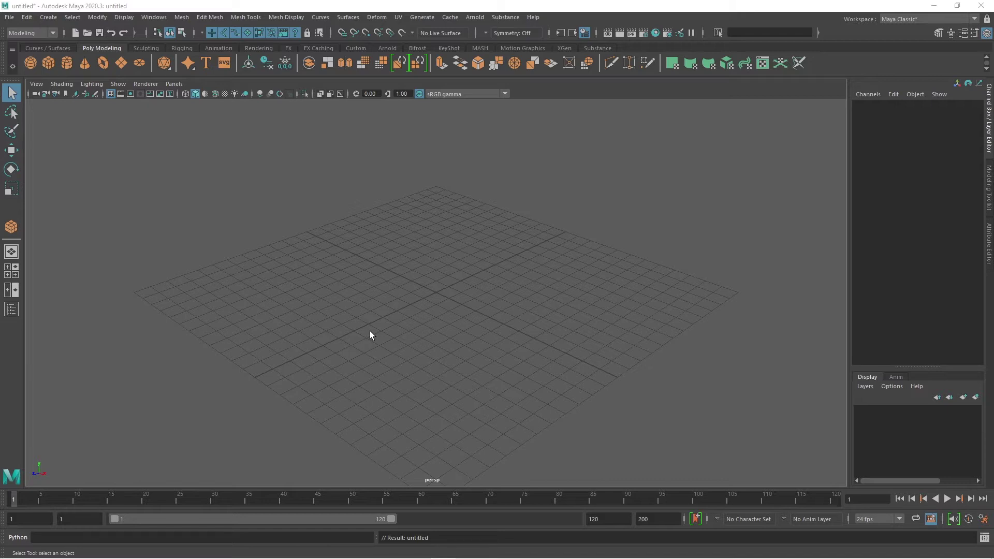
Open the preferences and show the general application settings with the working units
click(153, 17)
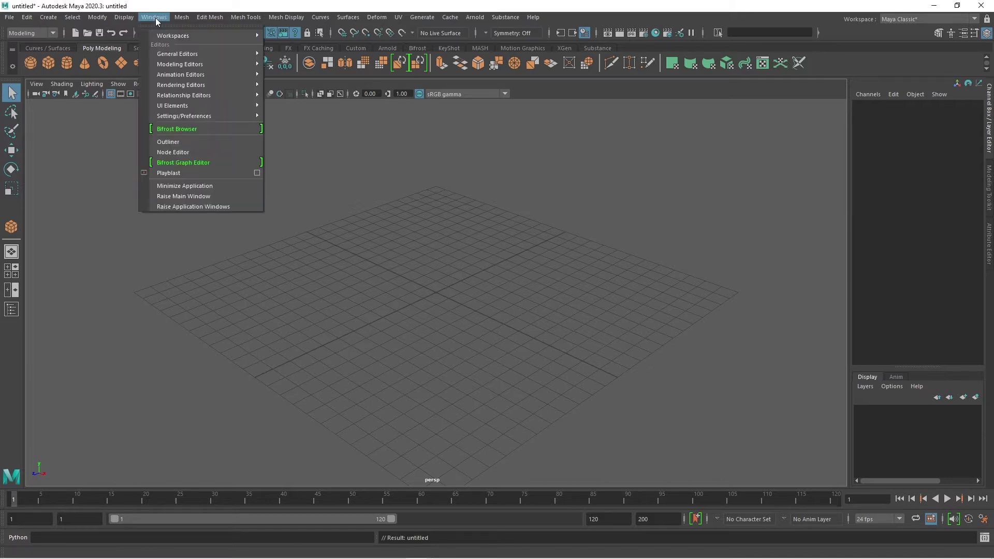
mouse_move(183, 115)
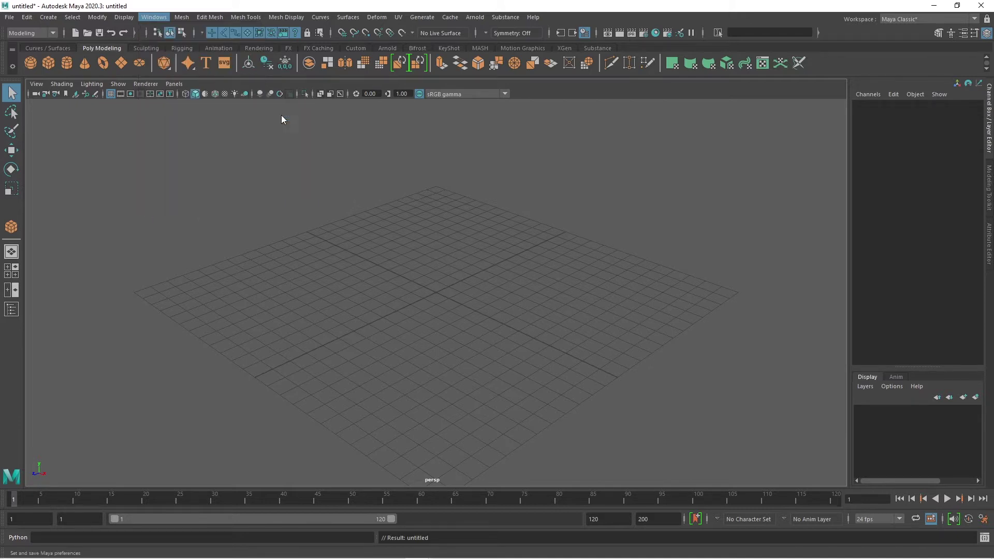
click(281, 115)
click(595, 209)
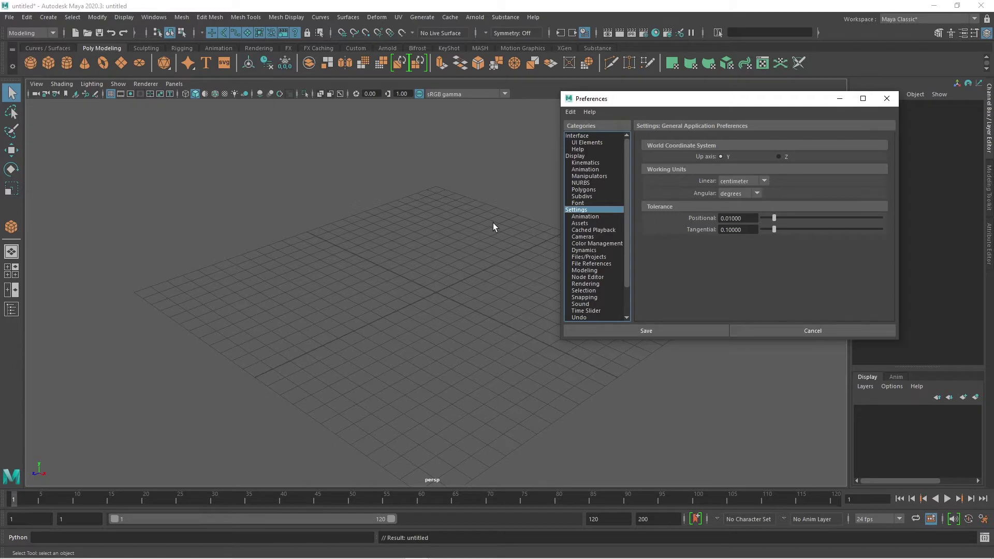
Try inch as the linear working unit, then return it to centimeter to compare the grid
click(724, 181)
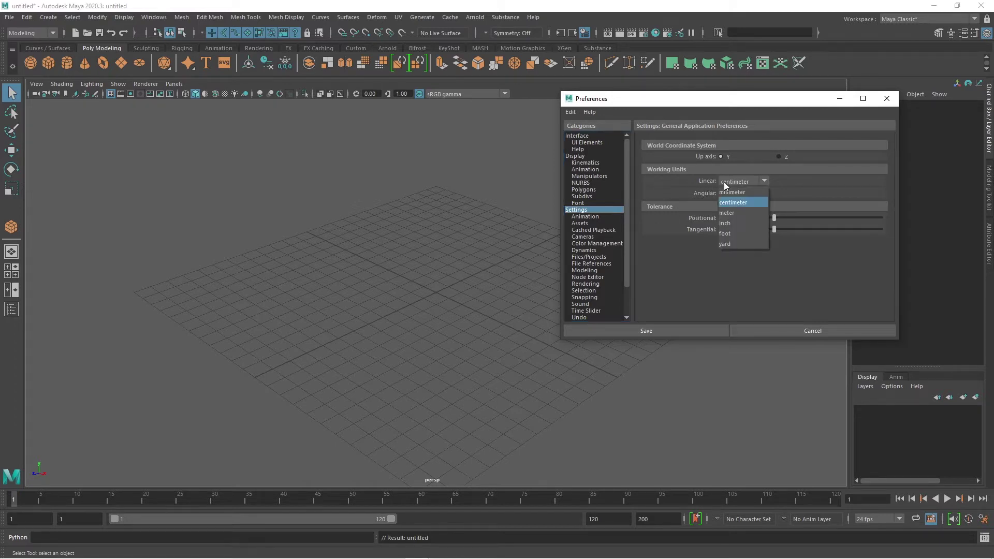
click(727, 224)
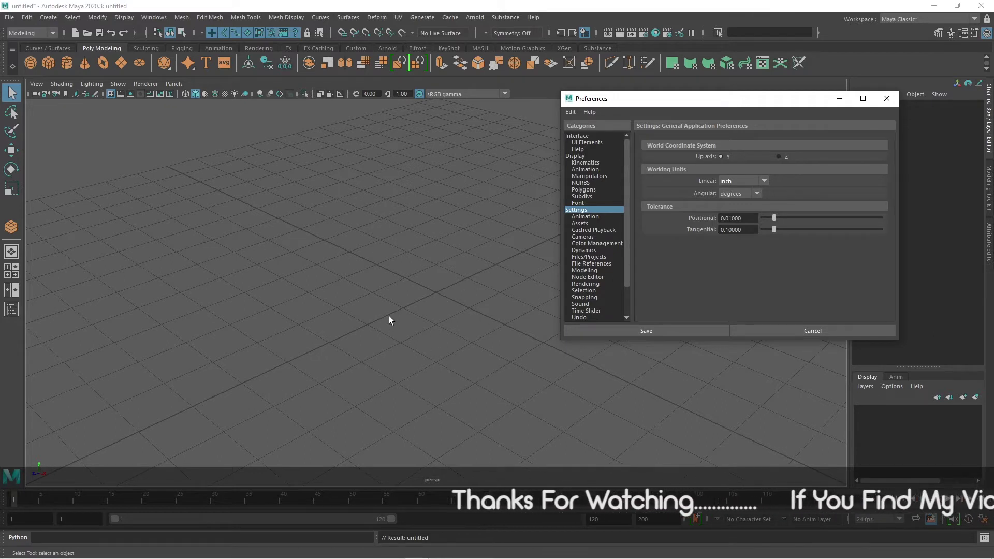
click(738, 181)
click(736, 203)
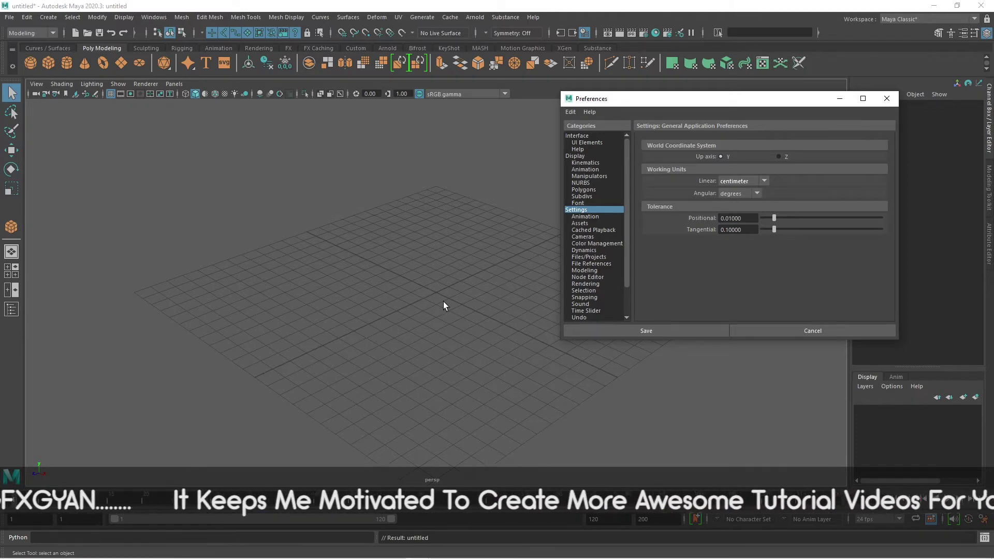
alt+drag(424, 317, 480, 309)
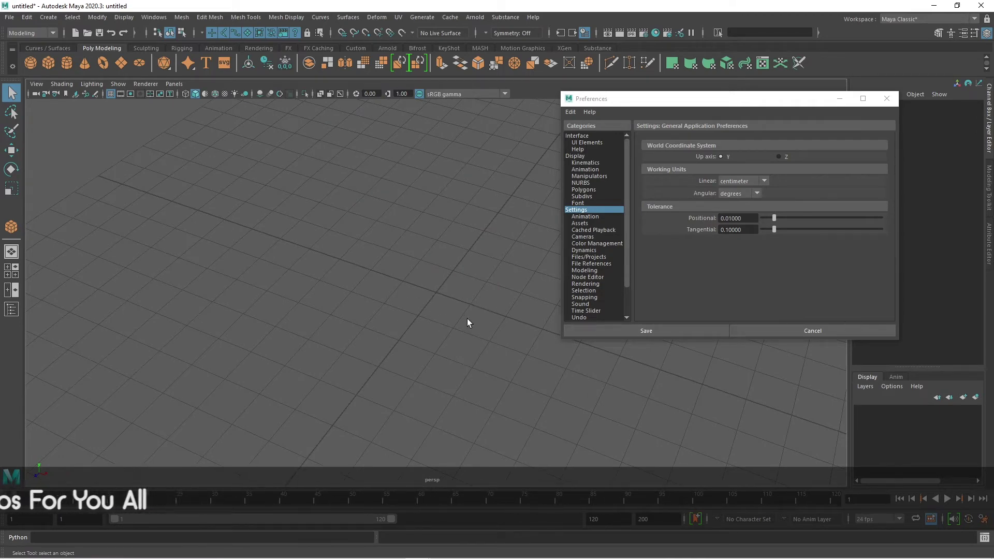
Set the linear working unit to inch and save the preferences
click(740, 181)
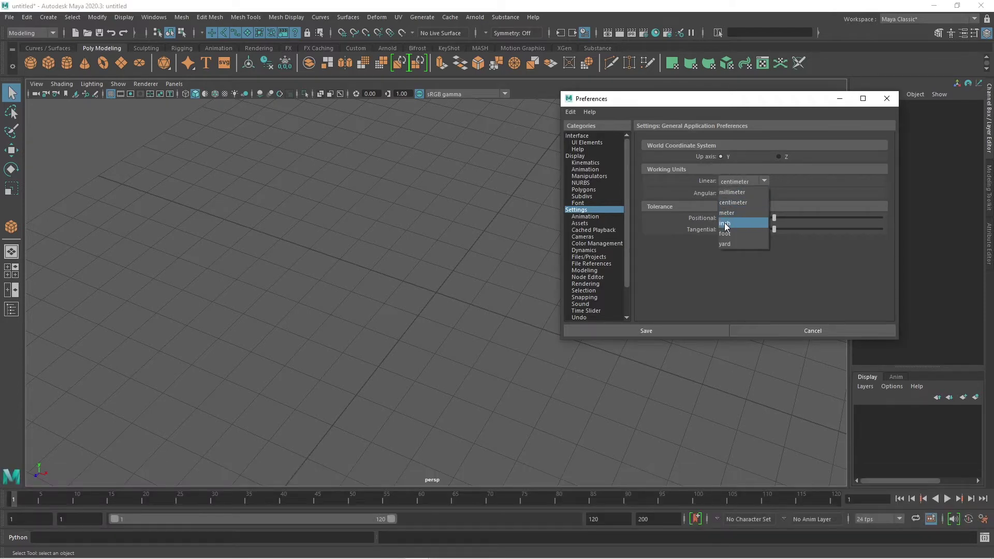
click(725, 225)
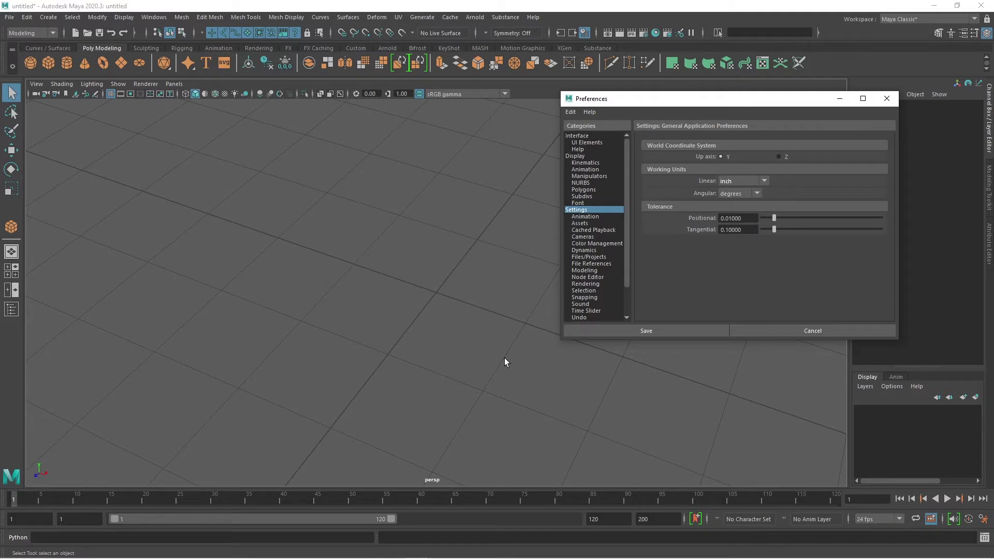
click(670, 331)
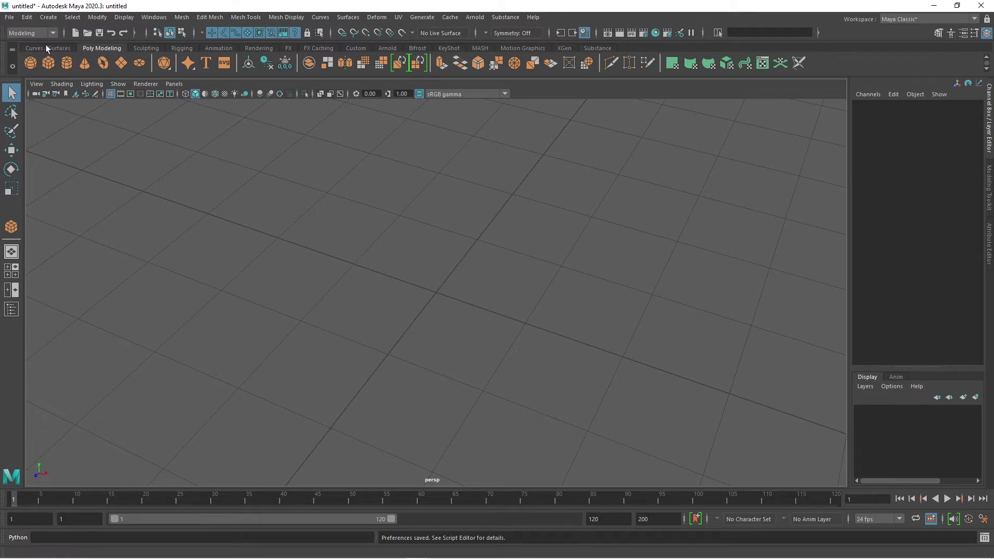
Create a polygon cube at the origin with width, height and depth 1 and one division per axis
click(48, 17)
mouse_move(57, 52)
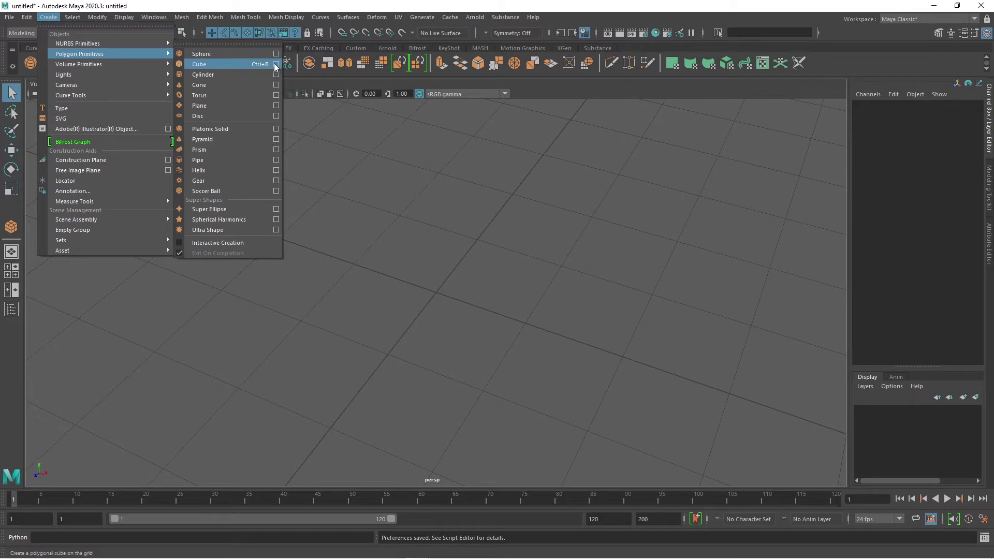
click(267, 18)
click(274, 17)
mouse_move(258, 18)
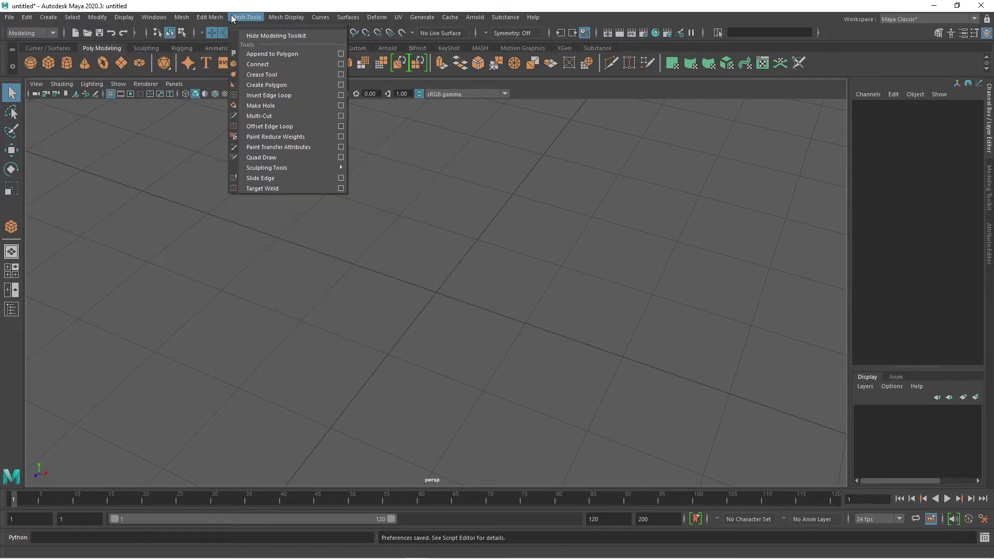
mouse_move(101, 19)
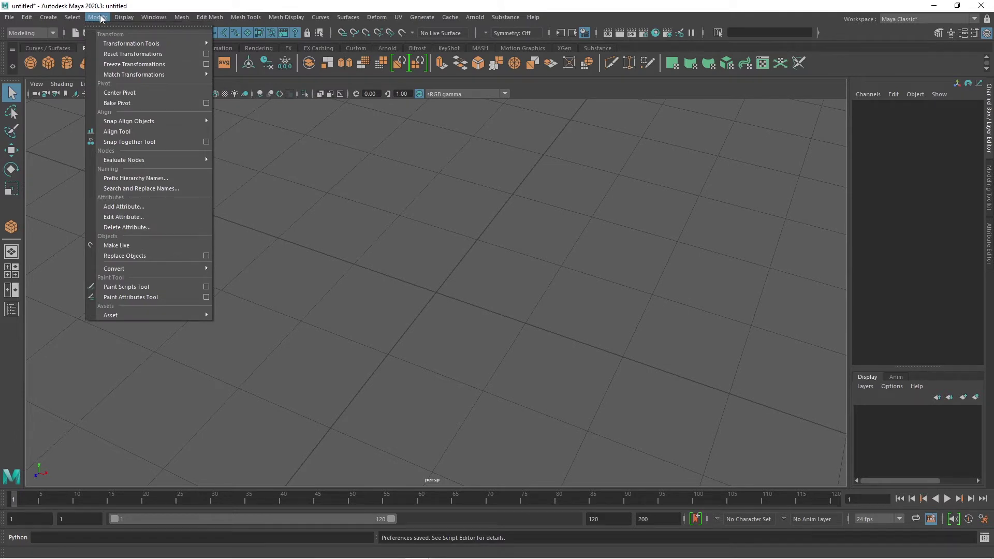
mouse_move(48, 17)
mouse_move(103, 54)
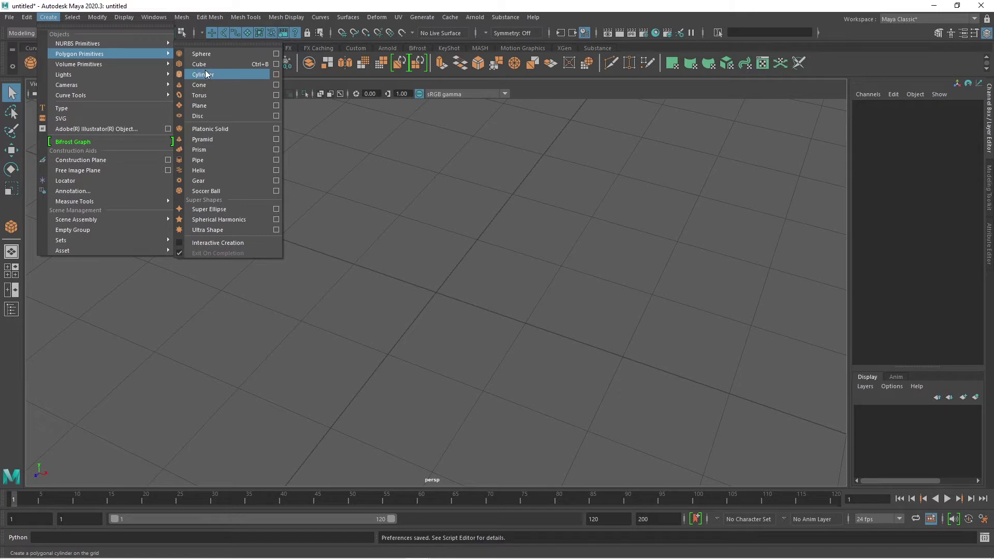
click(276, 65)
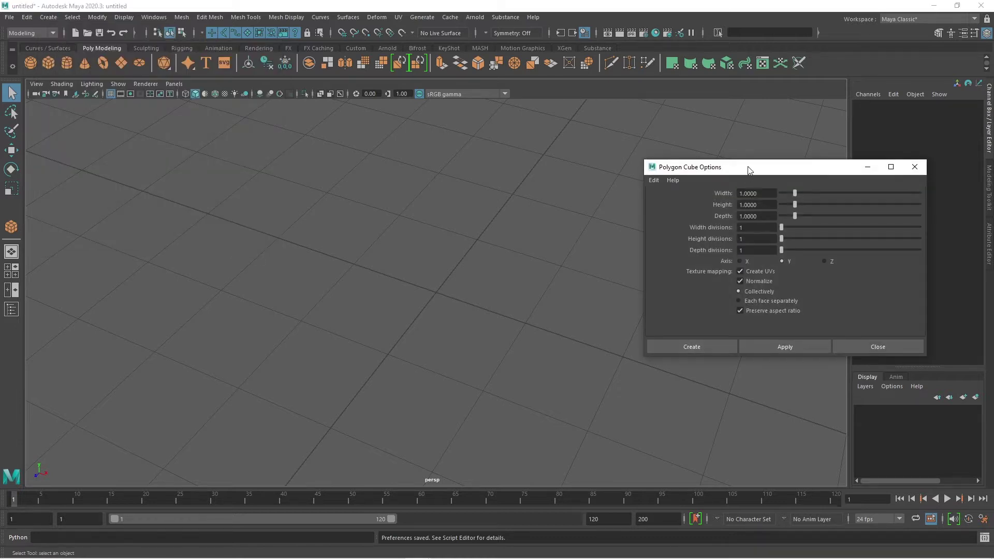
drag(747, 170, 659, 176)
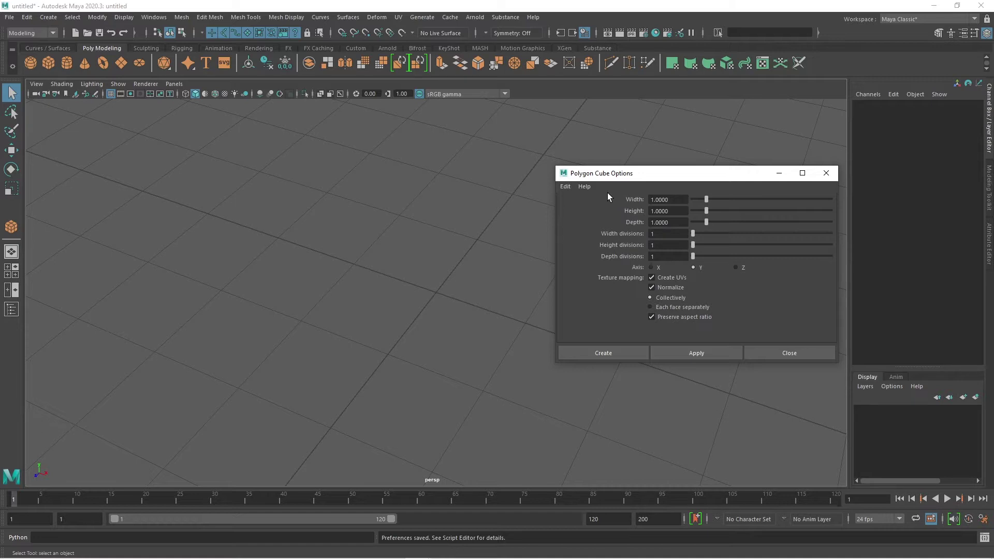
click(604, 353)
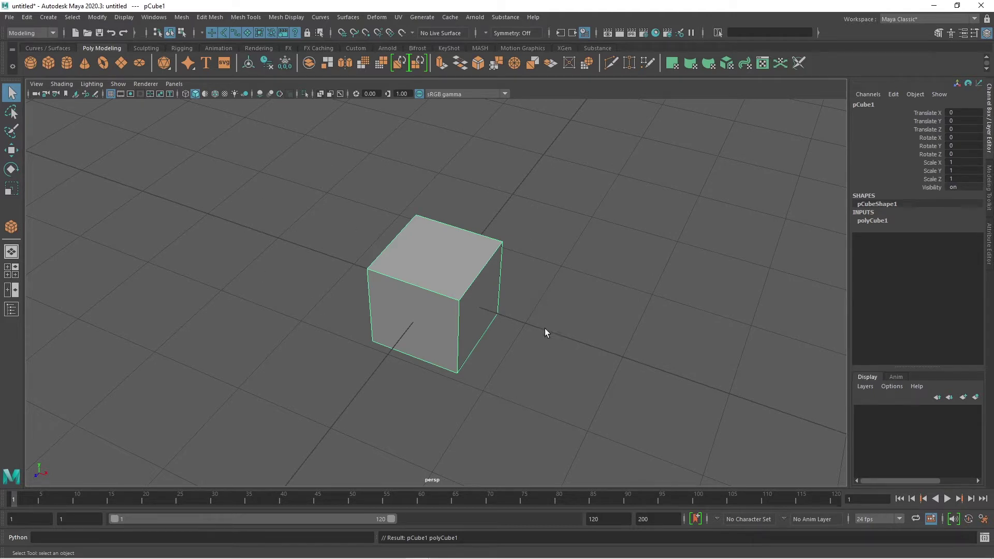
Expand the cube's polyCube1 creation attributes and switch to Photos to view the Floyd 2-Seater Sofa dimension drawing
alt+drag(640, 311, 611, 303)
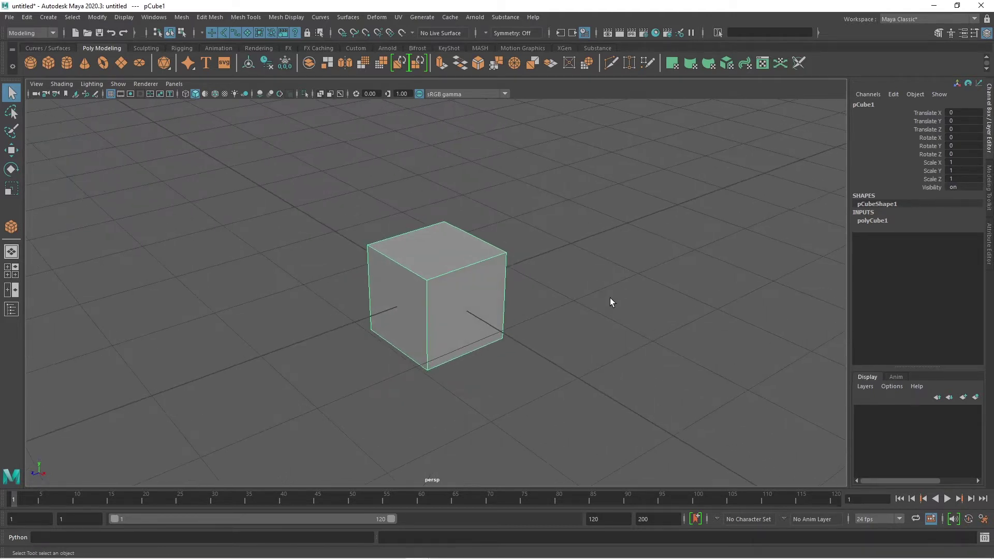
click(49, 17)
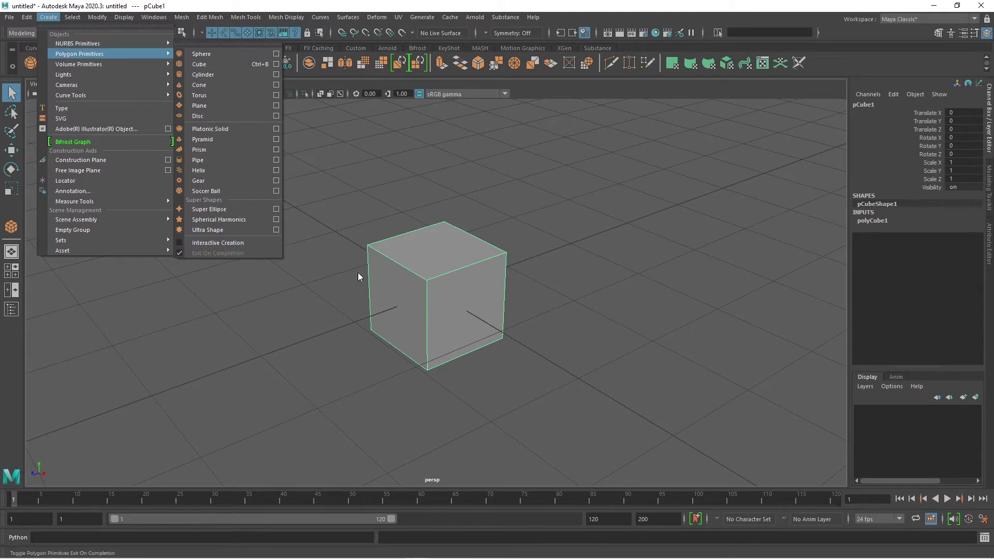
click(459, 281)
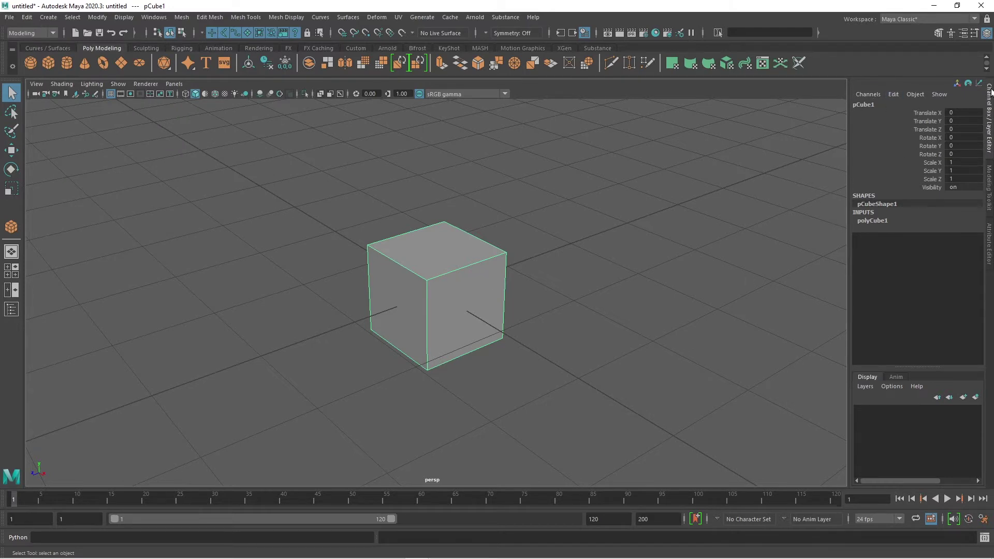
click(865, 219)
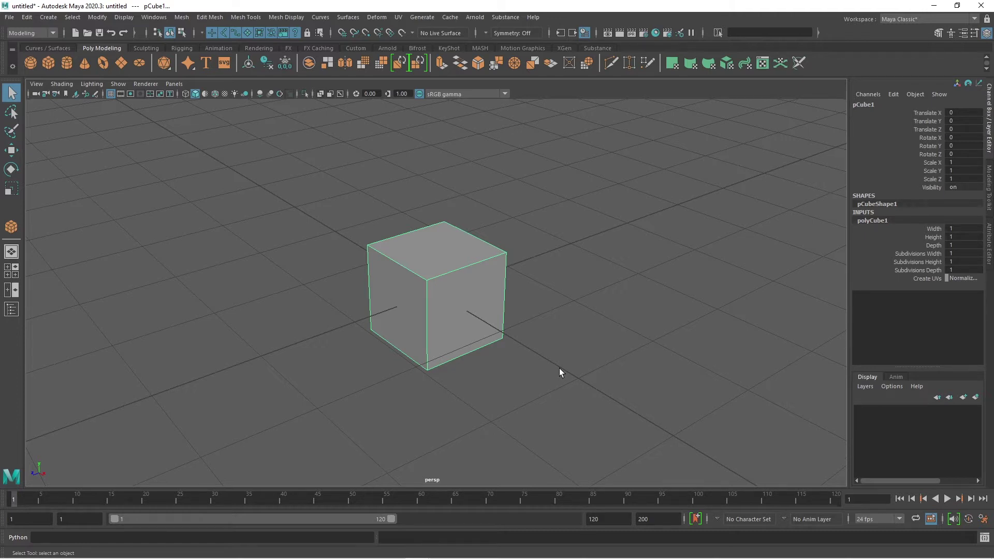
key(alt+Tab)
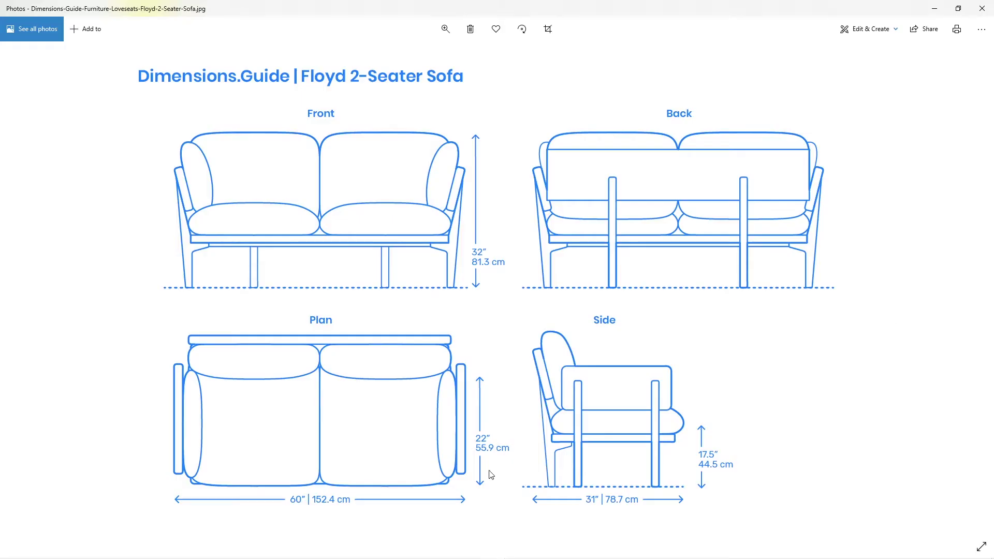
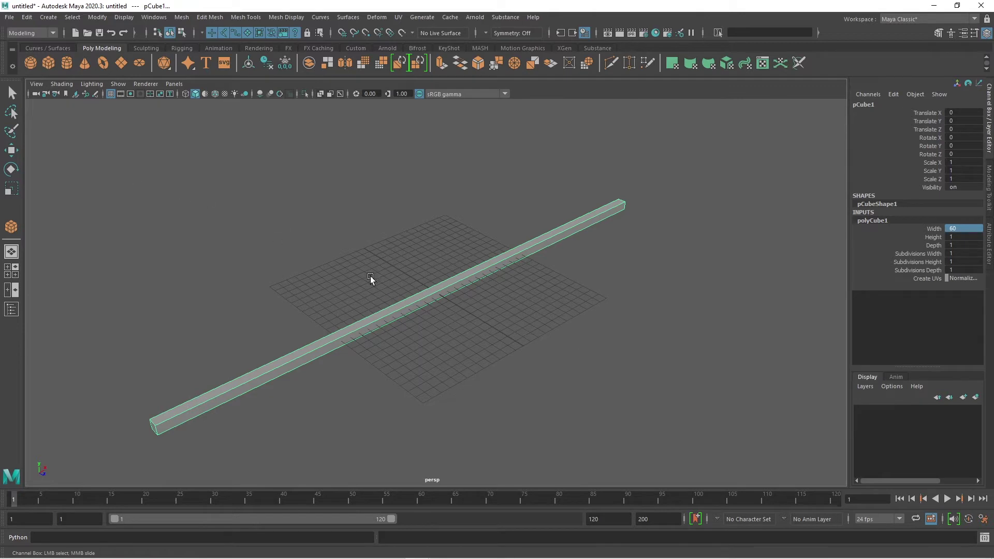
Set the depth of the 60-wide cube to 31 inches in its creation attributes
double_click(964, 244)
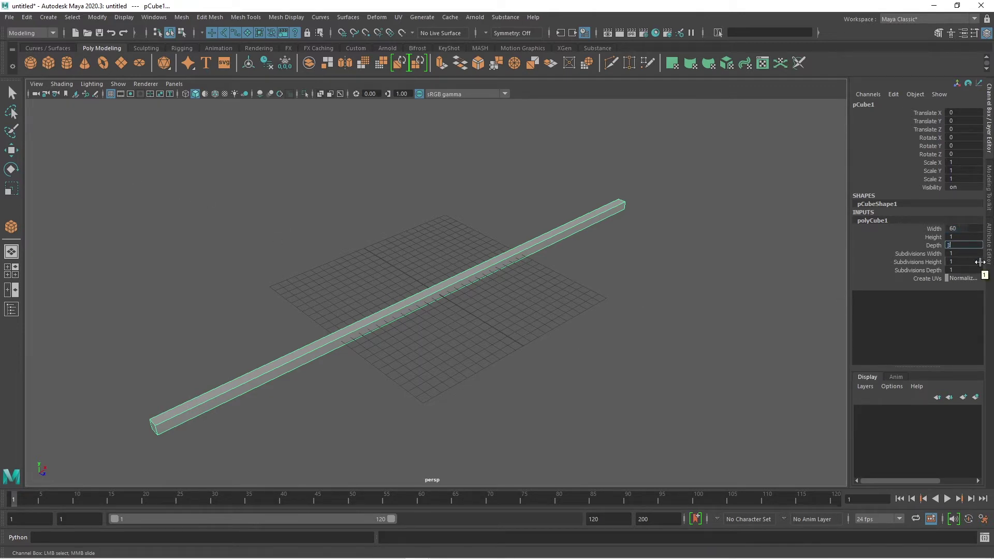
key(Return)
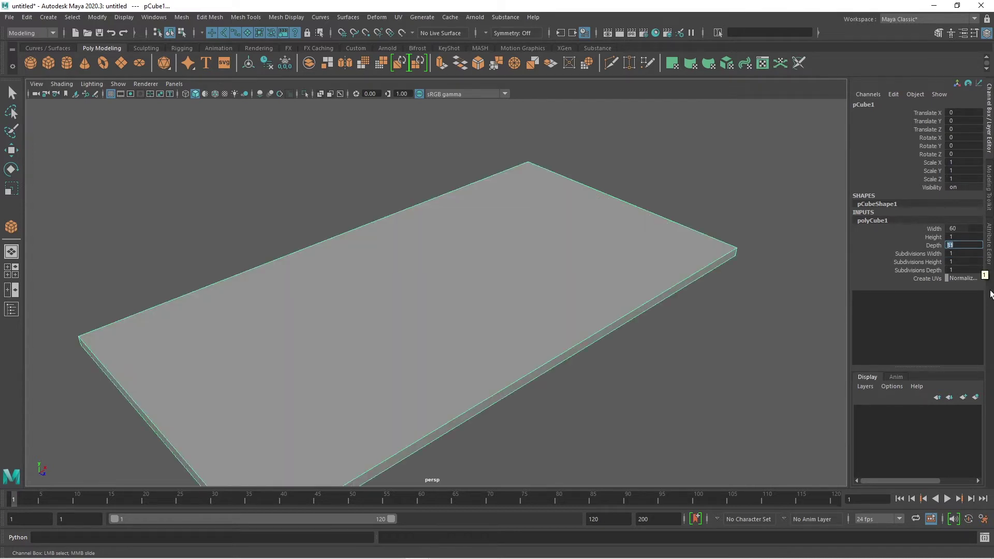
scroll(701, 285, down, 7)
alt+drag(545, 384, 513, 357)
mouse_move(513, 357)
alt+middle_down()
mouse_move(525, 376)
mouse_move(523, 346)
alt+middle_up()
scroll(506, 369, up, 2)
scroll(519, 380, up, 2)
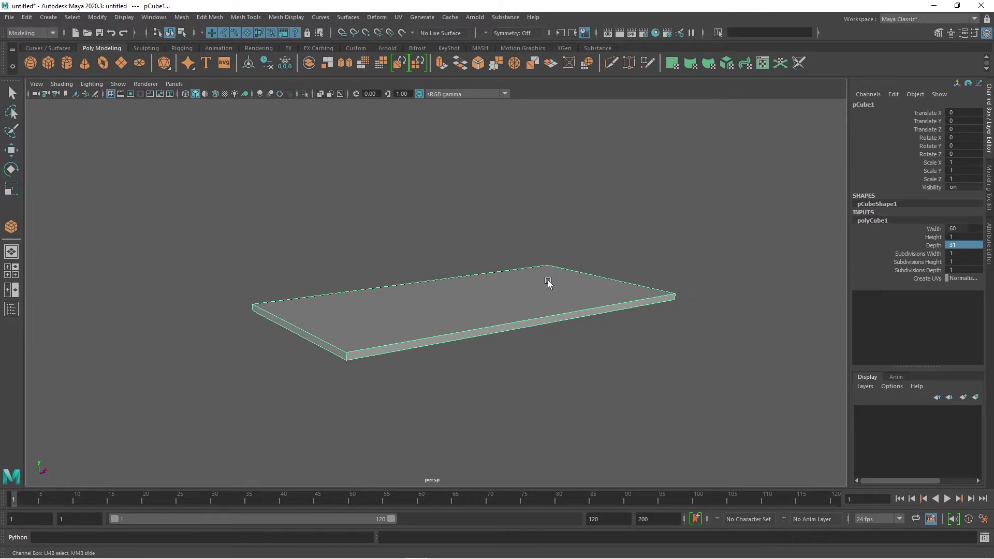
Set the height of the flat sofa base block to 6 inches
alt+drag(561, 371, 538, 371)
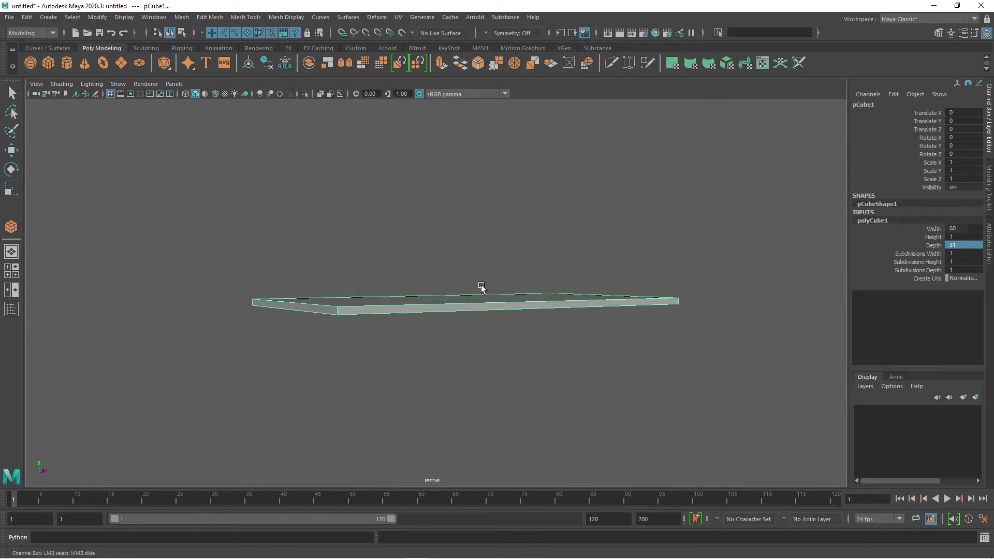
mouse_move(654, 365)
alt+mouse_down()
mouse_move(632, 372)
mouse_move(656, 370)
alt+mouse_up()
key(w)
alt+drag(635, 295, 800, 328)
double_click(954, 237)
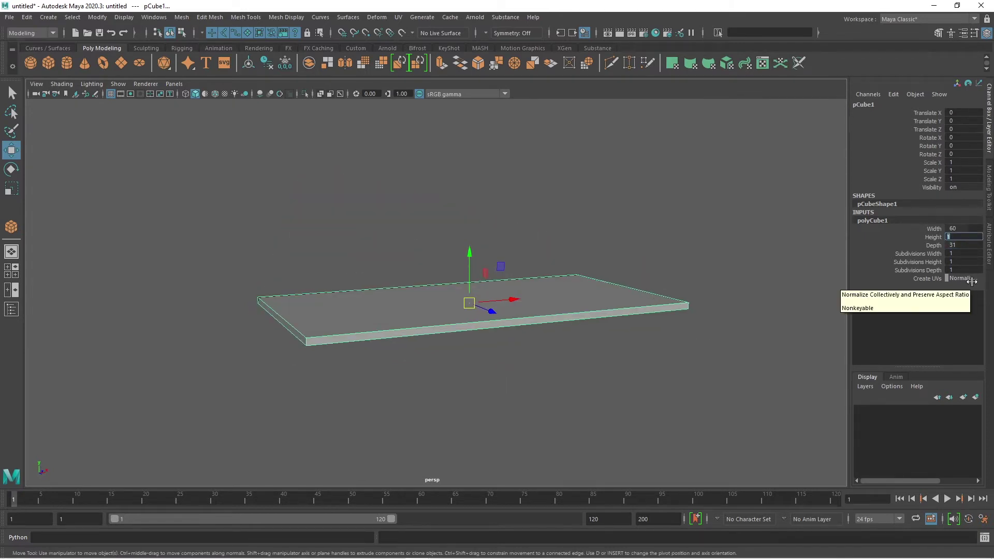
text(6)
key(Return)
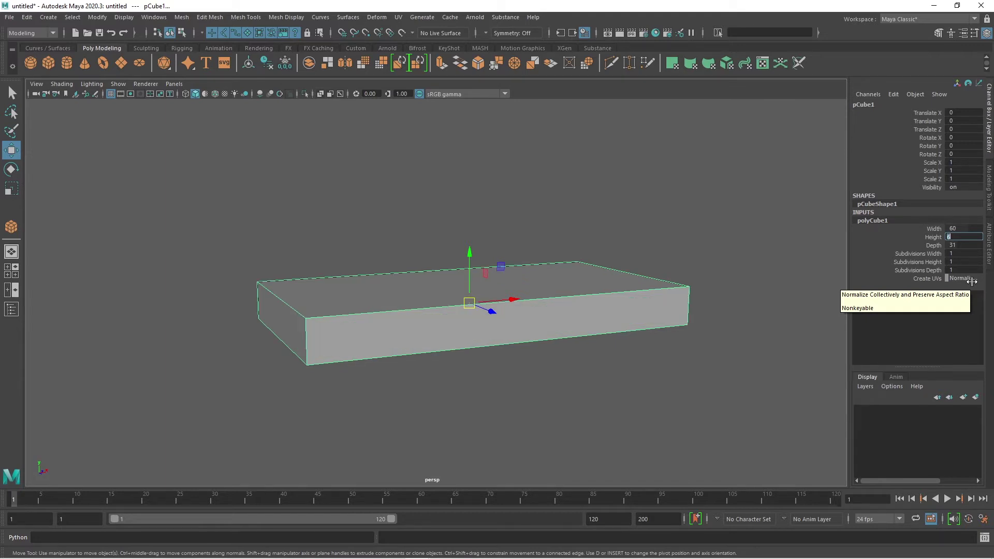
Inspect the resized sofa base block from above, from its sides and from underneath
click(530, 411)
alt+drag(530, 410, 542, 376)
click(509, 327)
mouse_move(601, 389)
alt+mouse_down()
mouse_move(586, 413)
mouse_move(594, 399)
mouse_move(637, 389)
mouse_move(599, 404)
alt+mouse_up()
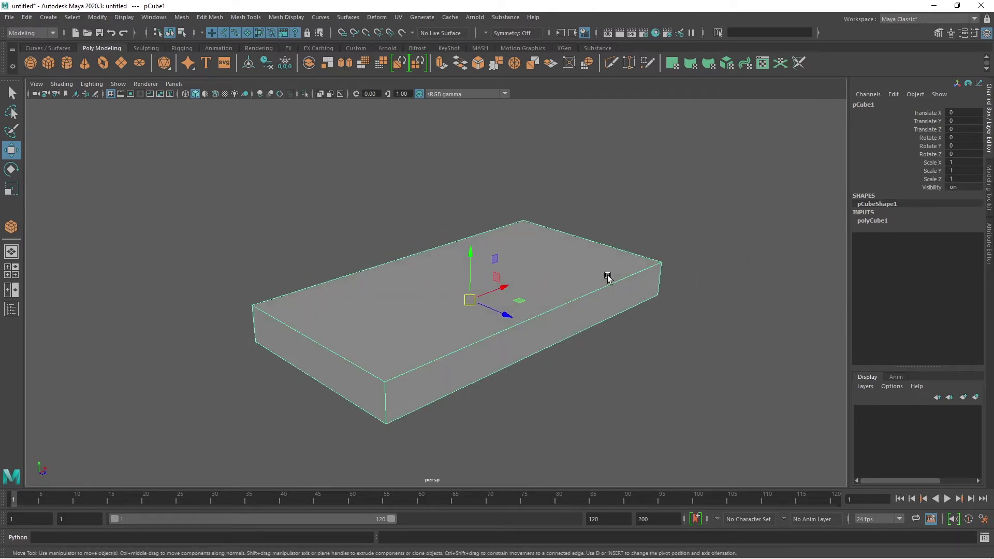
alt+drag(595, 316, 534, 352)
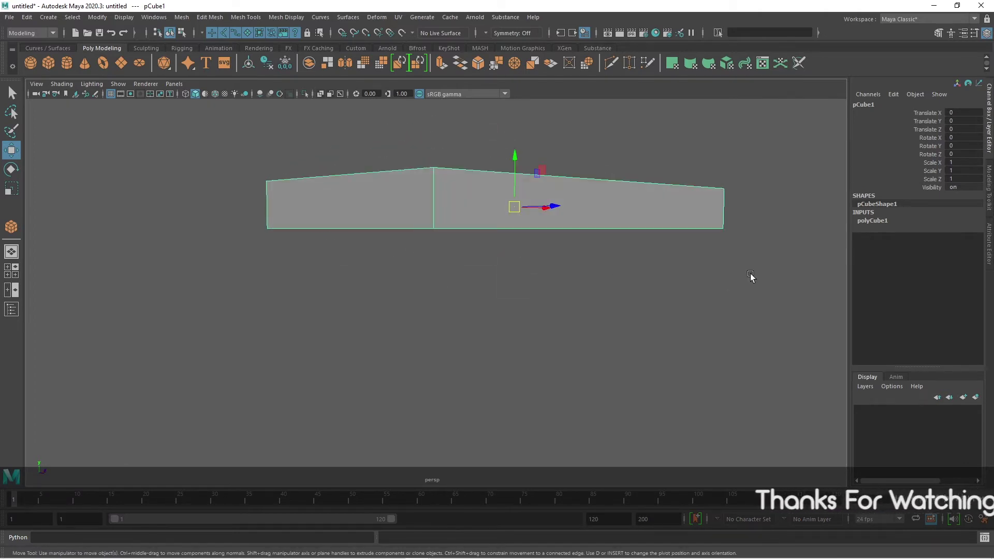
alt+drag(730, 281, 729, 256)
alt+drag(677, 280, 737, 224)
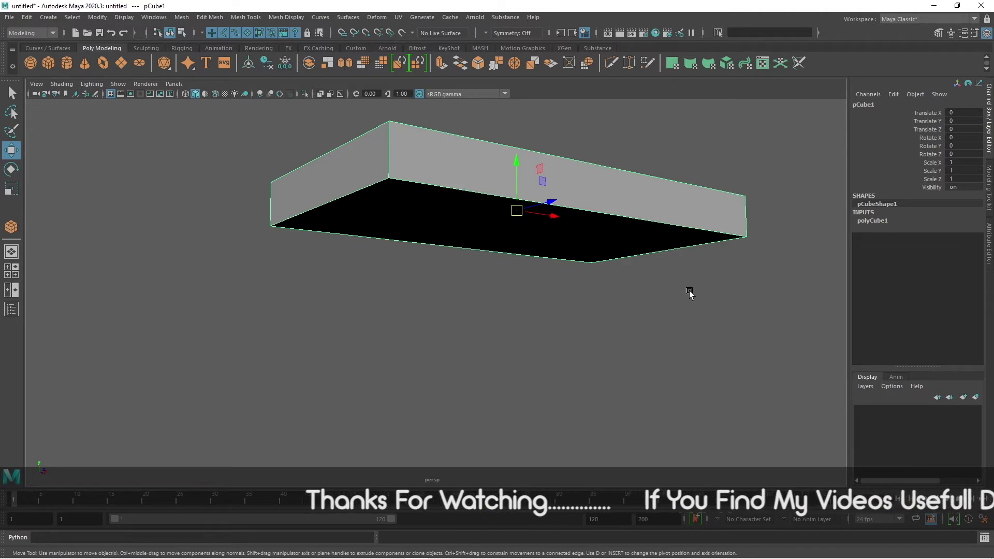
alt+drag(610, 288, 617, 317)
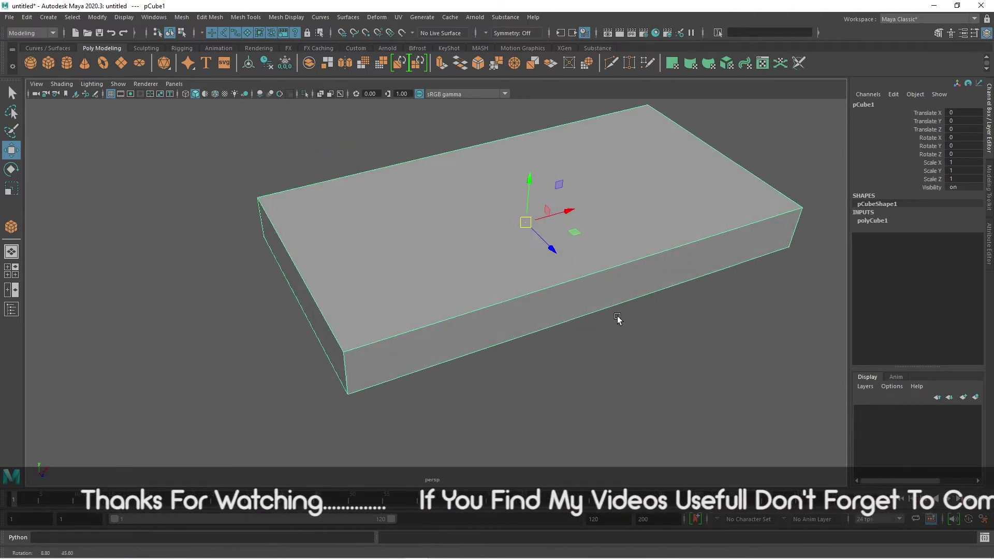
Create a second polygon cube and move it along Z to about 22.9, in front of the sofa base block
click(49, 63)
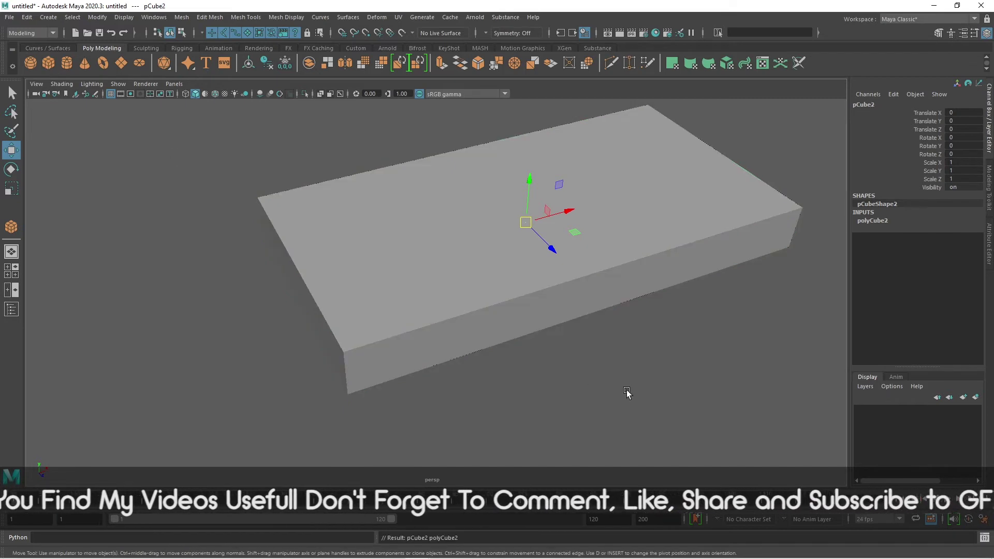
drag(551, 247, 659, 382)
alt+drag(696, 425, 694, 409)
alt+drag(665, 322, 678, 342)
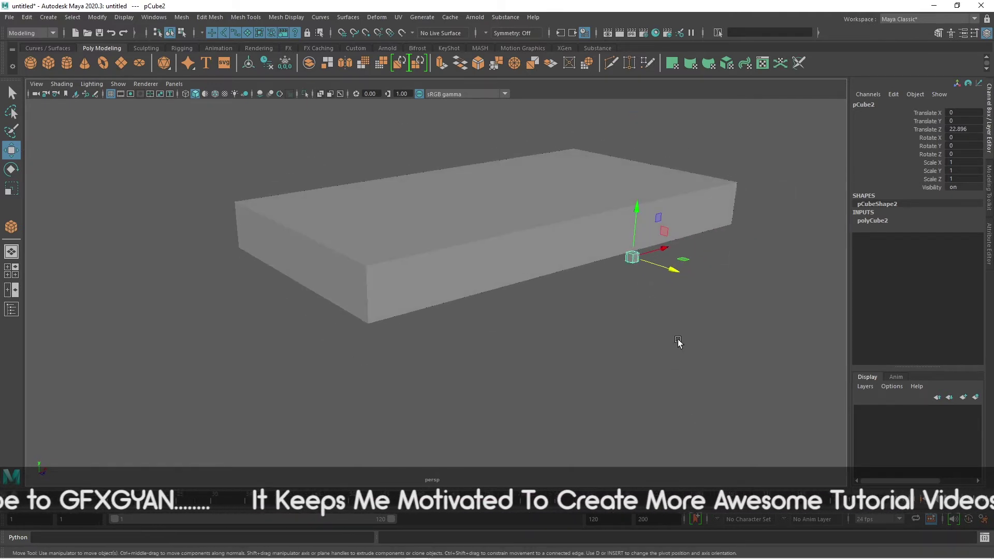
Set the second cube's width to 4, height to 3 and depth to 4 in its creation attributes
click(869, 221)
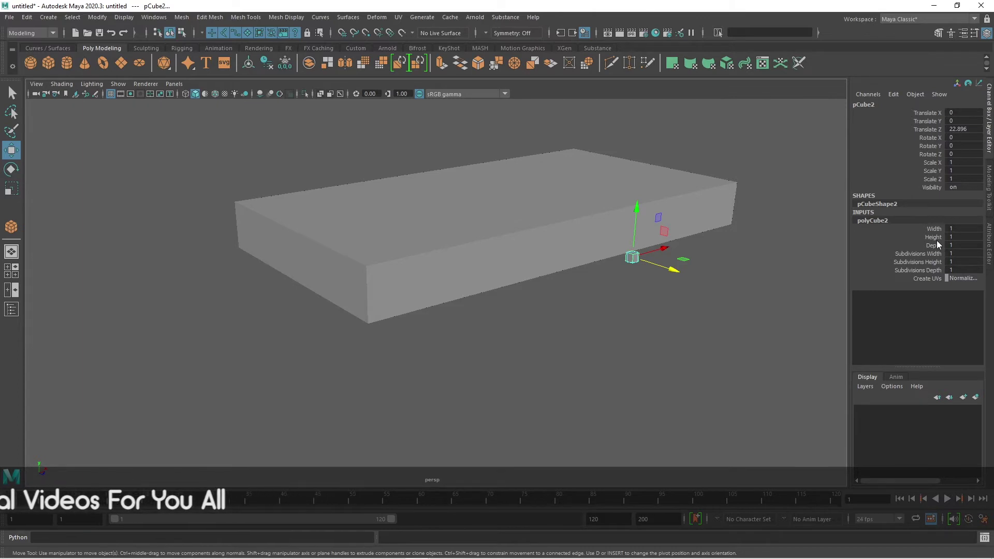
double_click(957, 230)
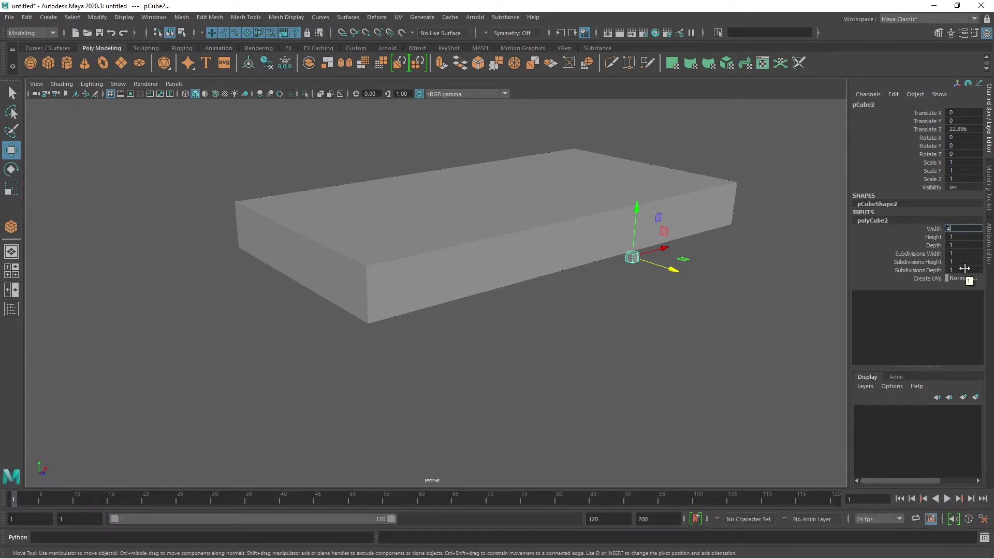
key(Tab)
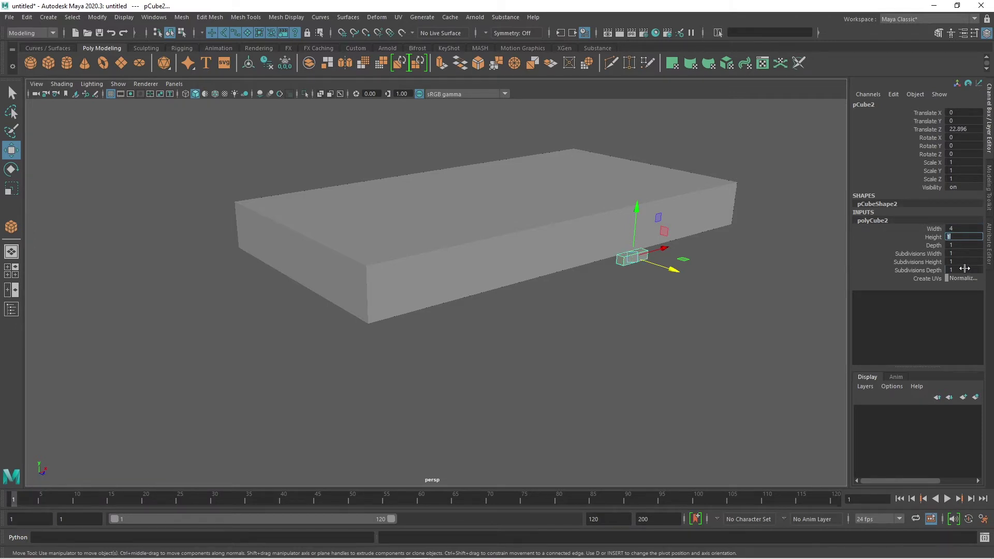
key(Tab)
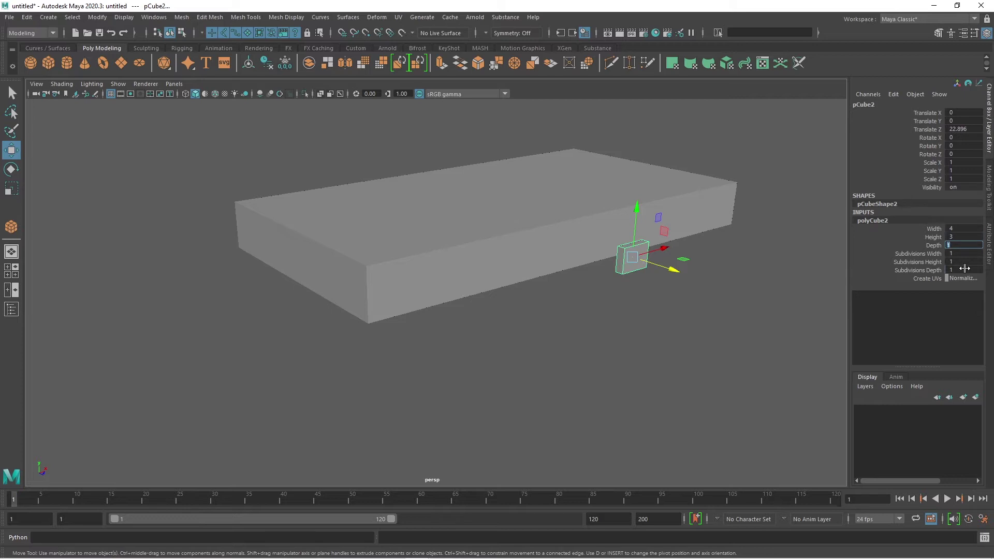
text(4)
key(Return)
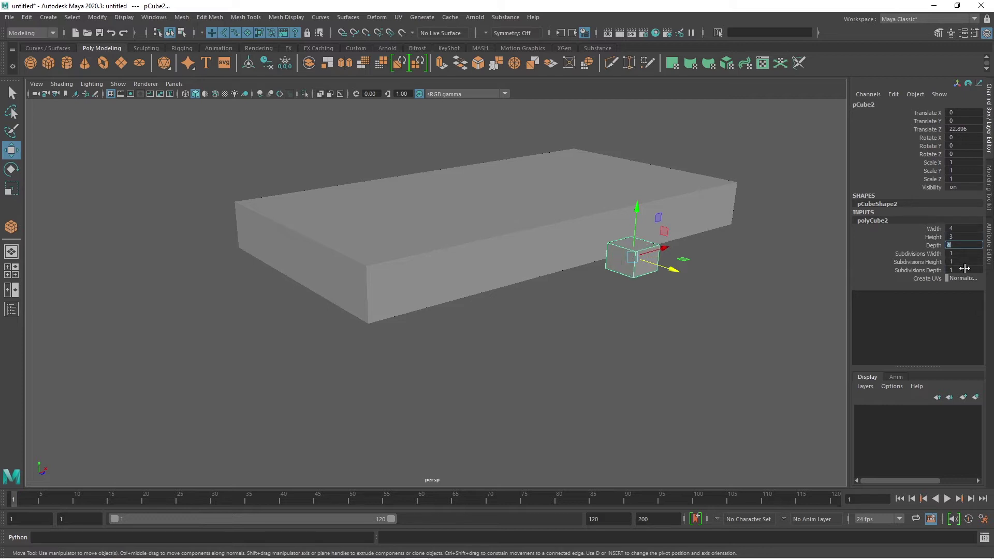
Move the small cube to the base block's front-left corner, at about X -29.6 and Z 14
alt+drag(745, 331, 697, 302)
drag(665, 256, 414, 311)
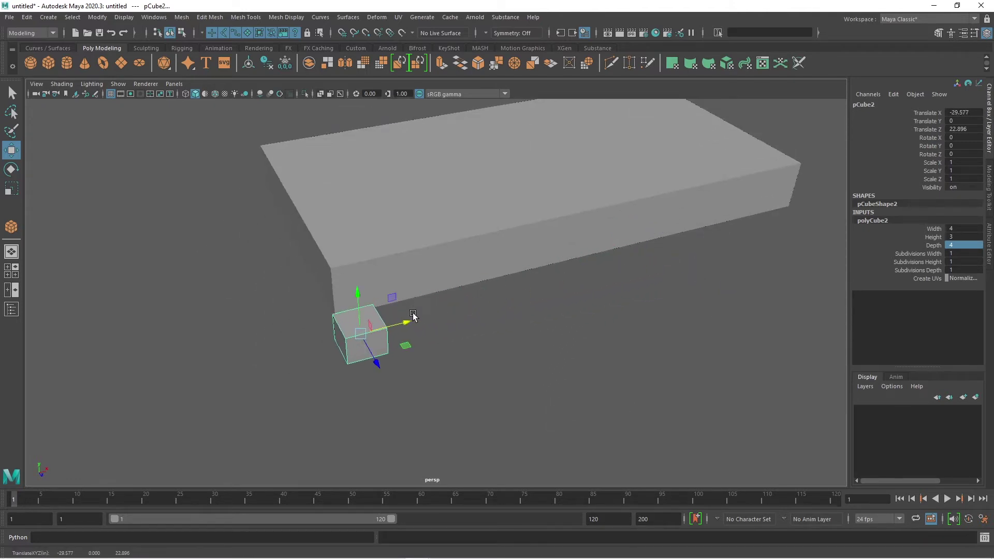
drag(376, 361, 357, 307)
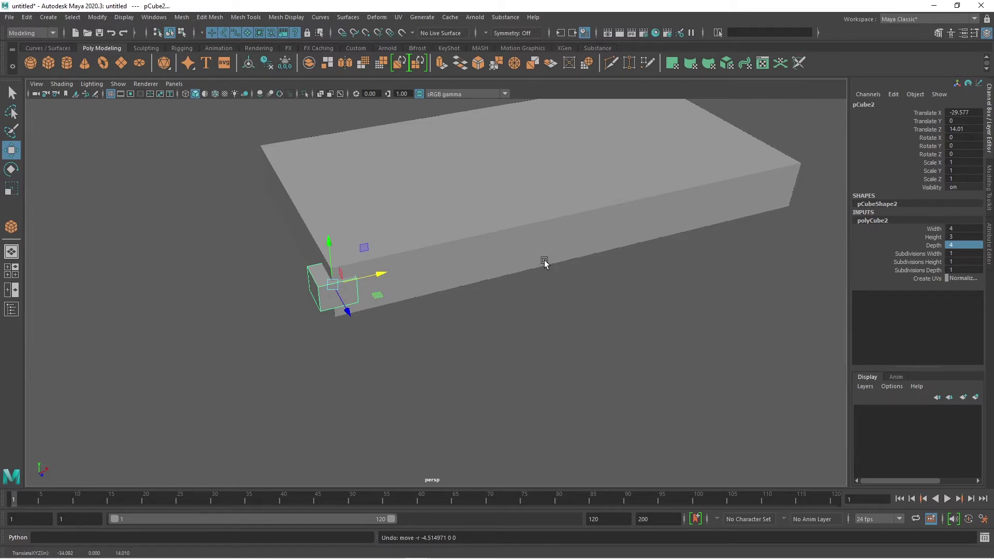
Frame both blocks in the orthographic views and lower the small cube just beneath the base block, to Y about -4.6
key(space)
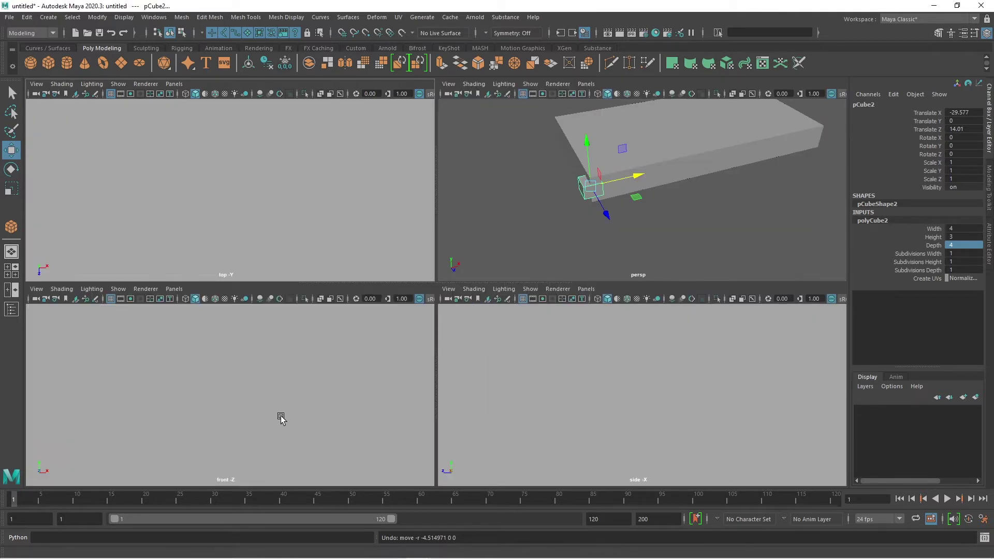
key(f)
key(f)
scroll(631, 413, down, 4)
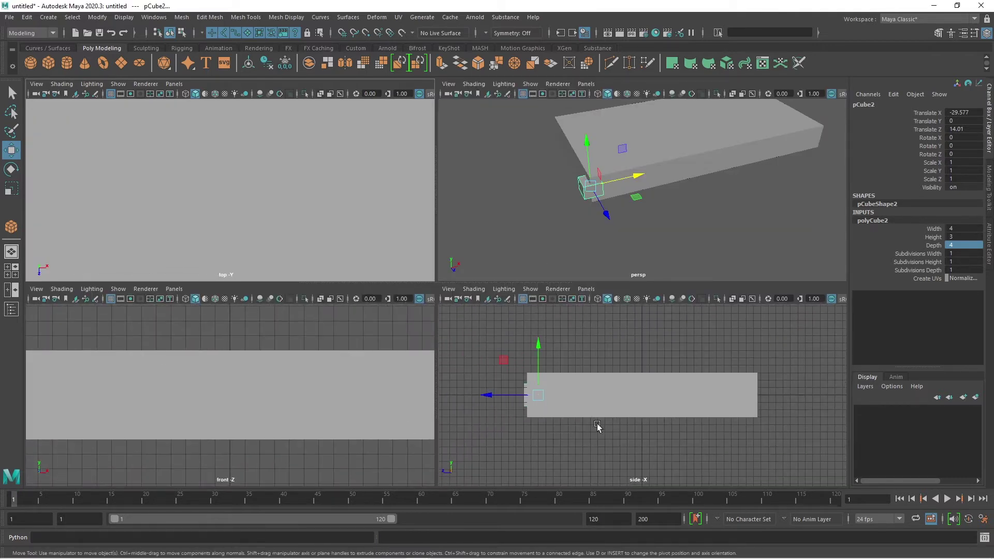
scroll(262, 407, down, 5)
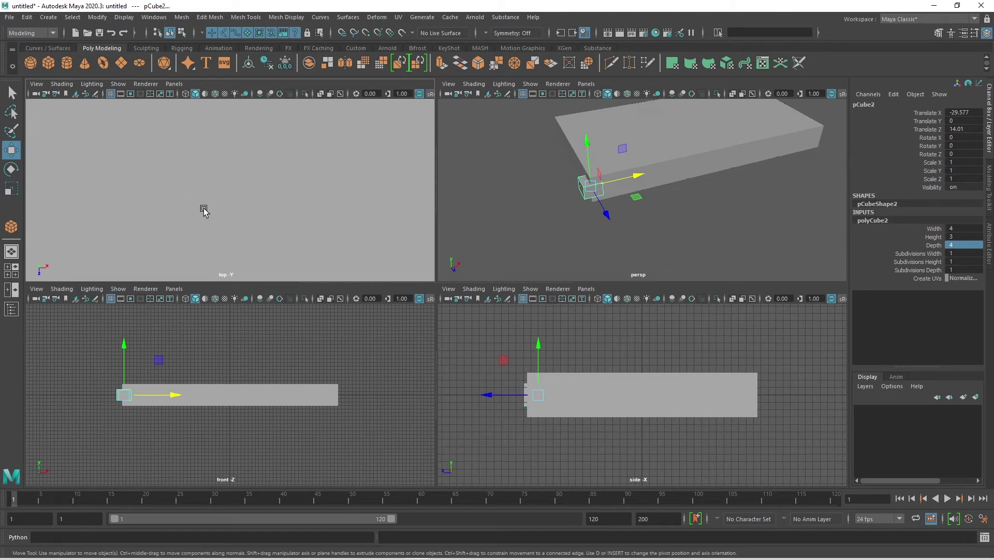
click(260, 206)
key(f)
scroll(212, 228, down, 2)
scroll(145, 251, up, 4)
scroll(136, 251, down, 2)
click(150, 435)
click(118, 396)
click(176, 444)
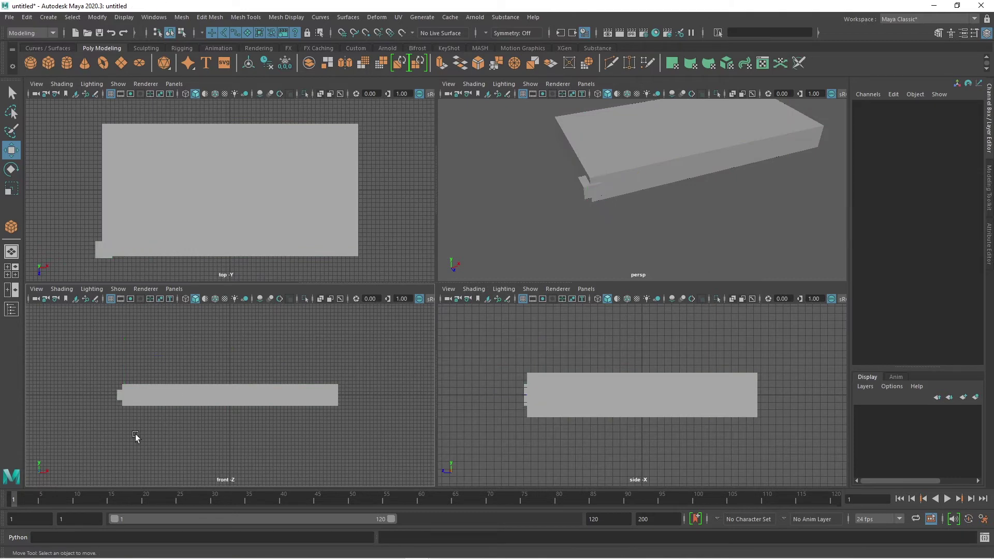
click(117, 399)
drag(125, 343, 124, 359)
Align the leg cube's outer sides with the base block's front-left corner, at about X -28 and Z 13.5
scroll(520, 446, up, 3)
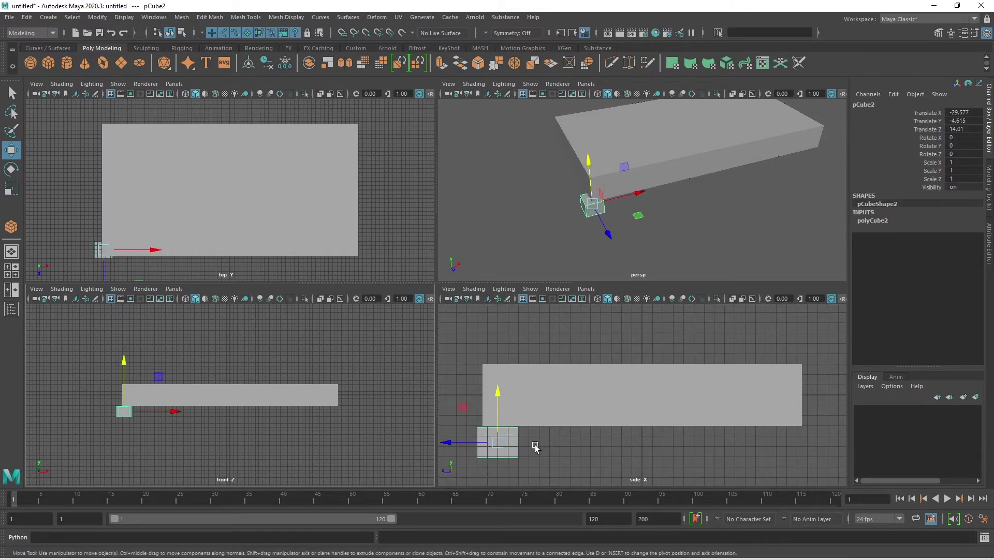
drag(445, 443, 448, 445)
drag(155, 248, 162, 249)
Inspect the joint between the leg cube and the base block's corner up close in the perspective view
scroll(647, 228, up, 3)
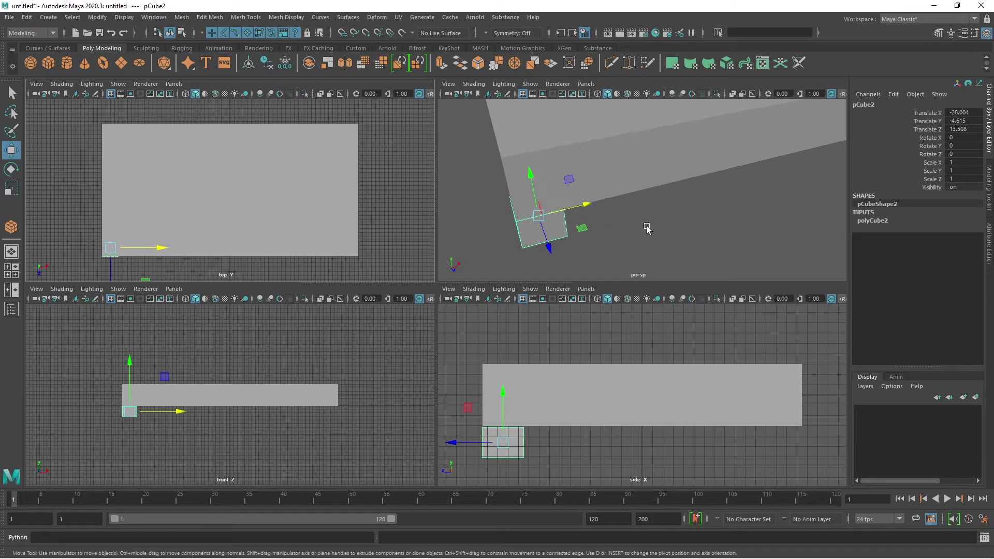
key(space)
alt+drag(435, 355, 495, 363)
alt+middle_drag(495, 363, 488, 380)
scroll(543, 321, up, 3)
alt+middle_drag(581, 287, 536, 333)
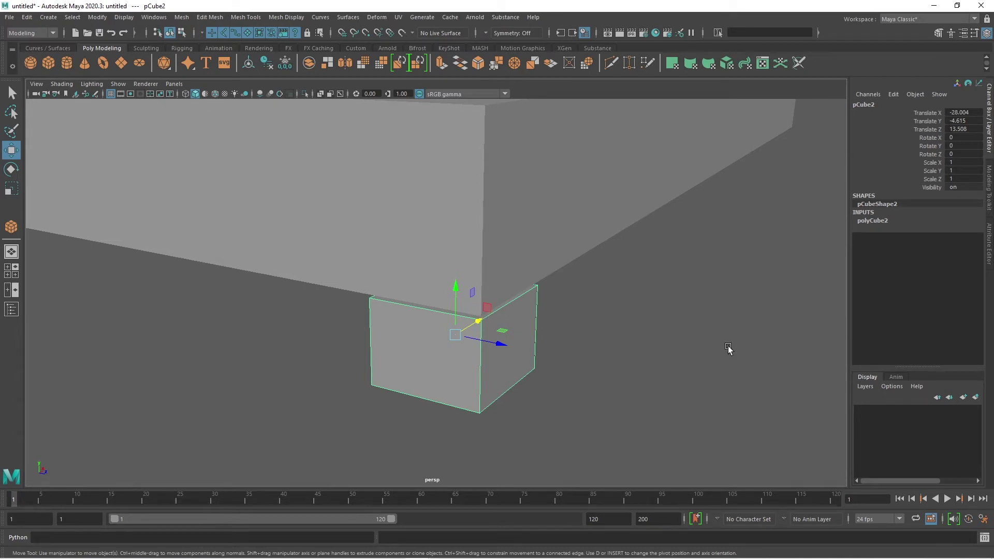
alt+drag(600, 350, 357, 310)
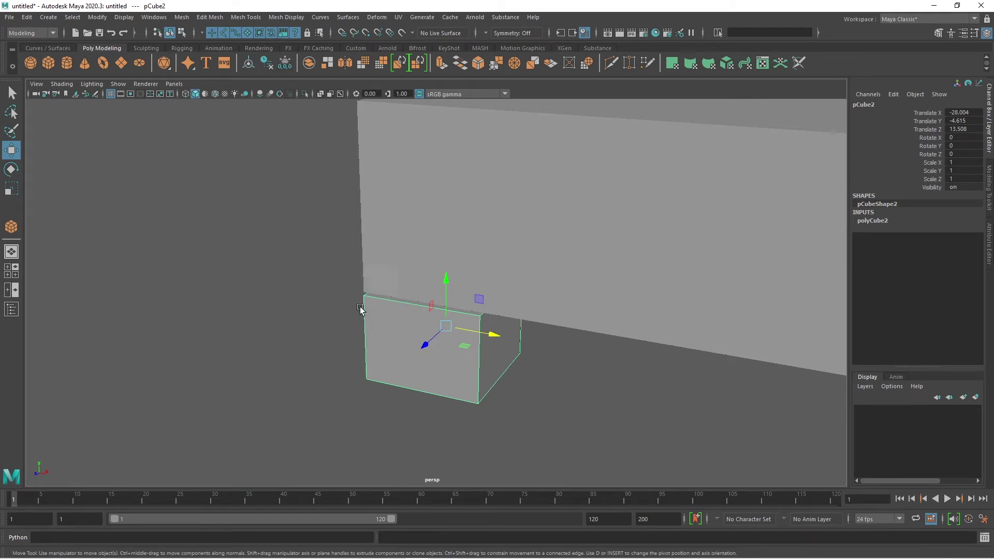
Deselect the leg cube and look over the available Snap Align Objects commands
click(267, 294)
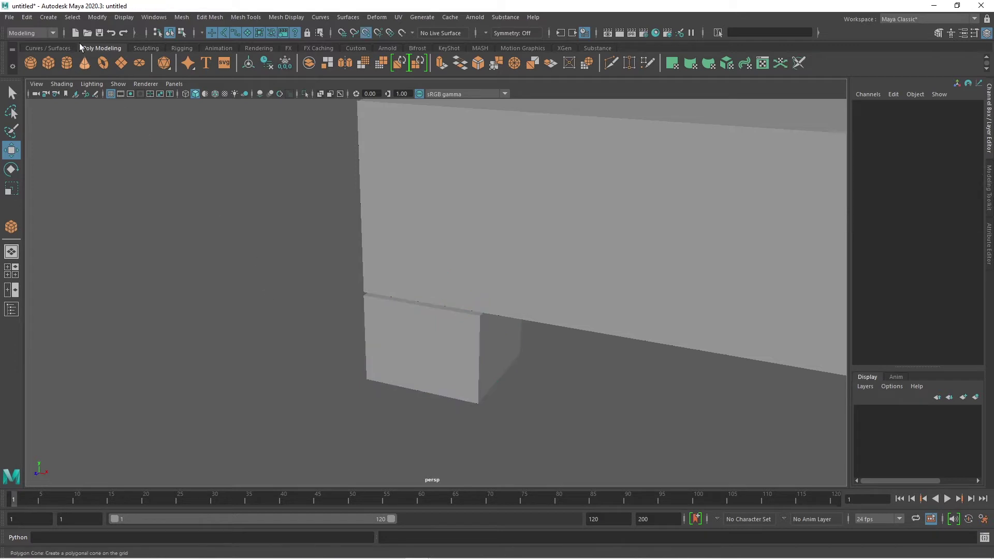
click(92, 20)
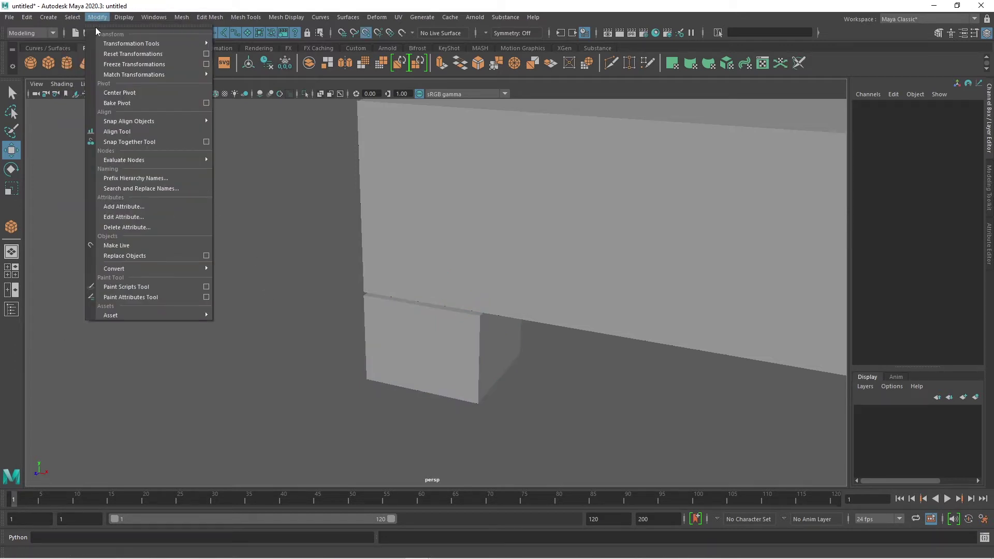
mouse_move(131, 122)
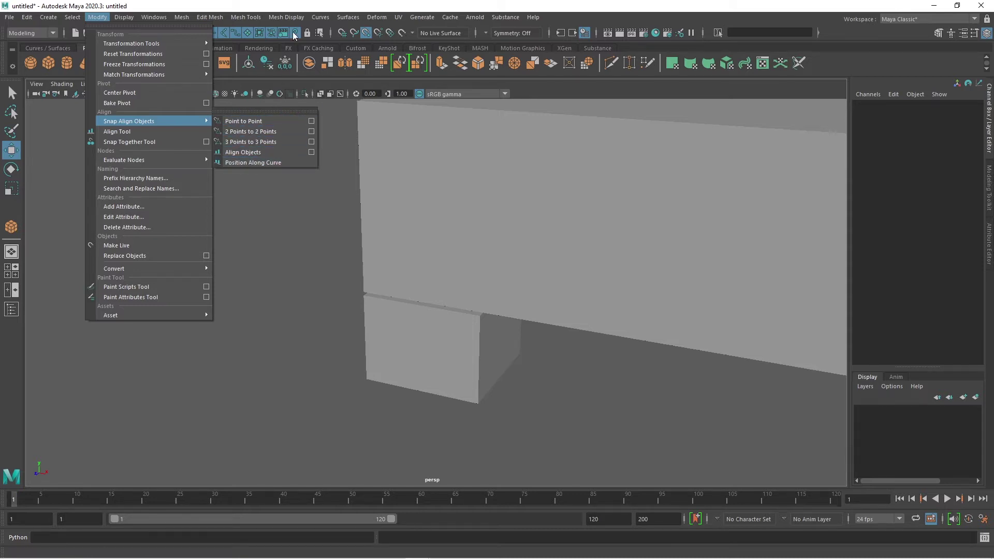
click(287, 7)
Try to snap the leg cube vertically against the underside of the base block
click(377, 337)
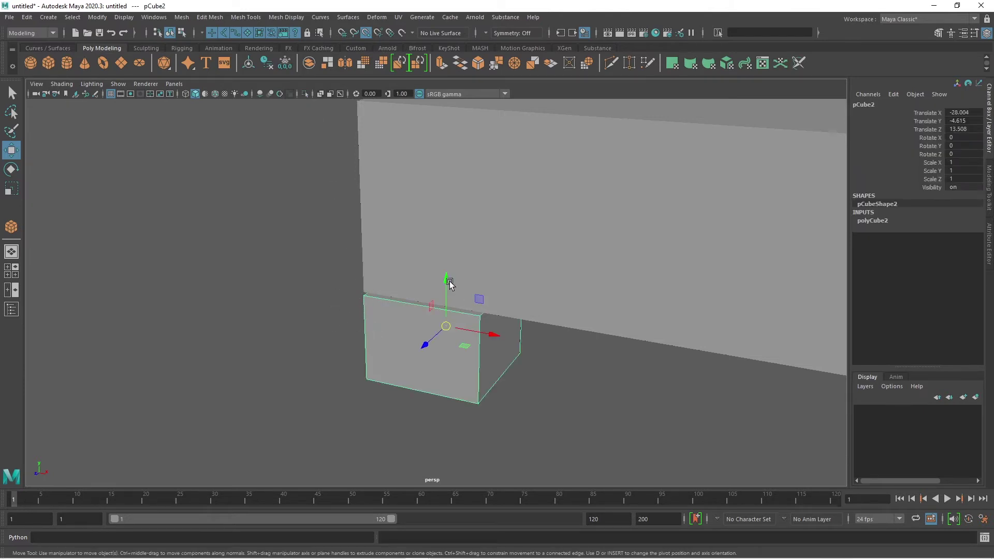
drag(446, 277, 450, 294)
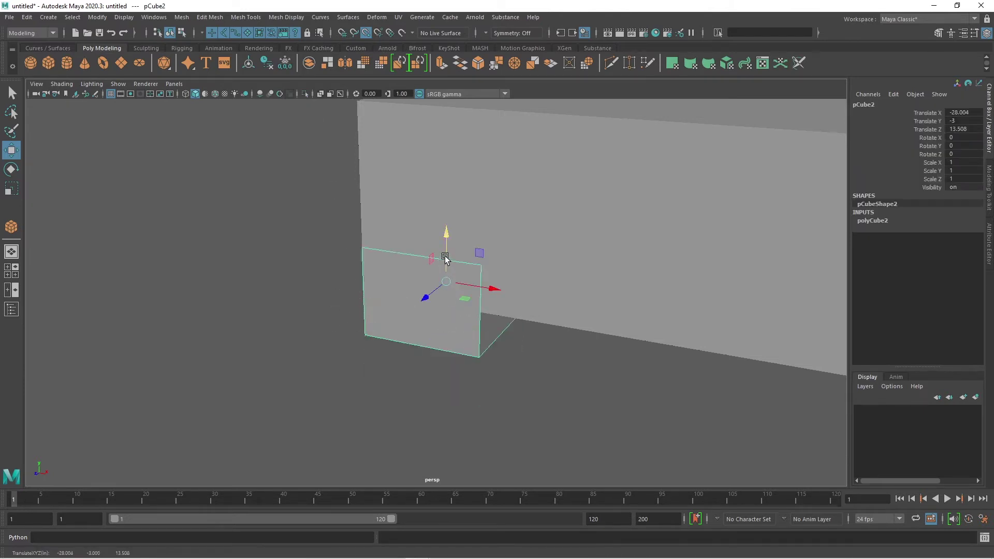
key(ctrl+z)
Lower the leg cube clear of the base block, to Y about -6.7
drag(446, 282, 443, 341)
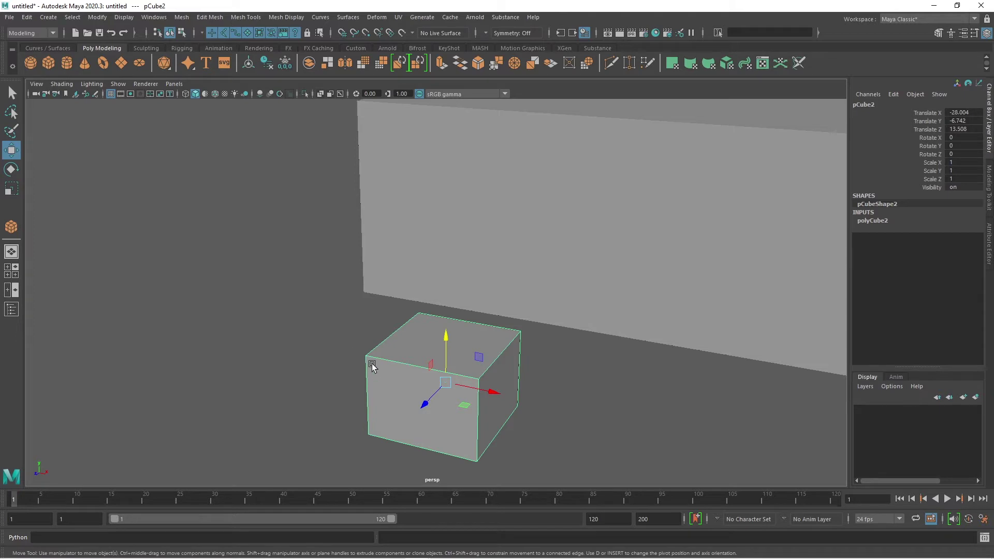
click(392, 271)
click(383, 371)
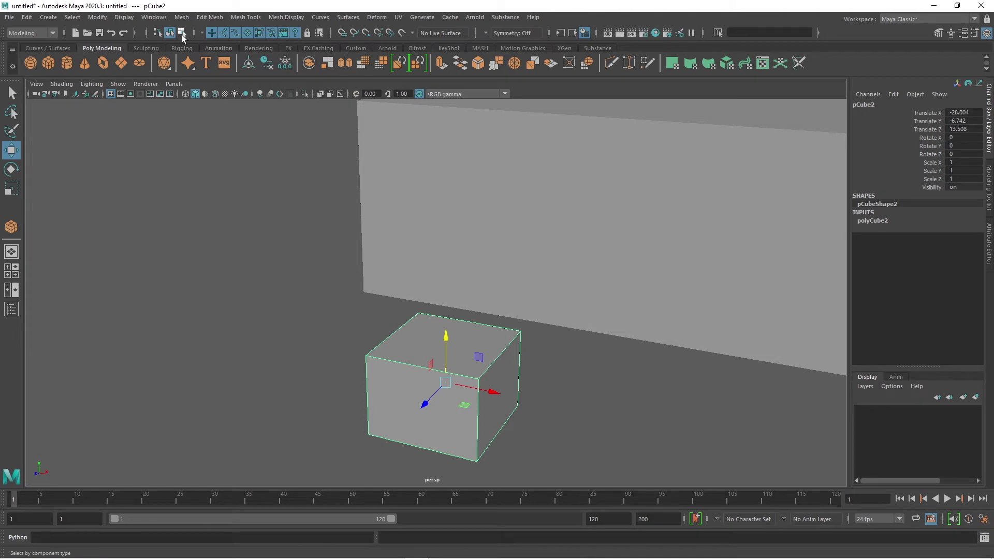
click(182, 32)
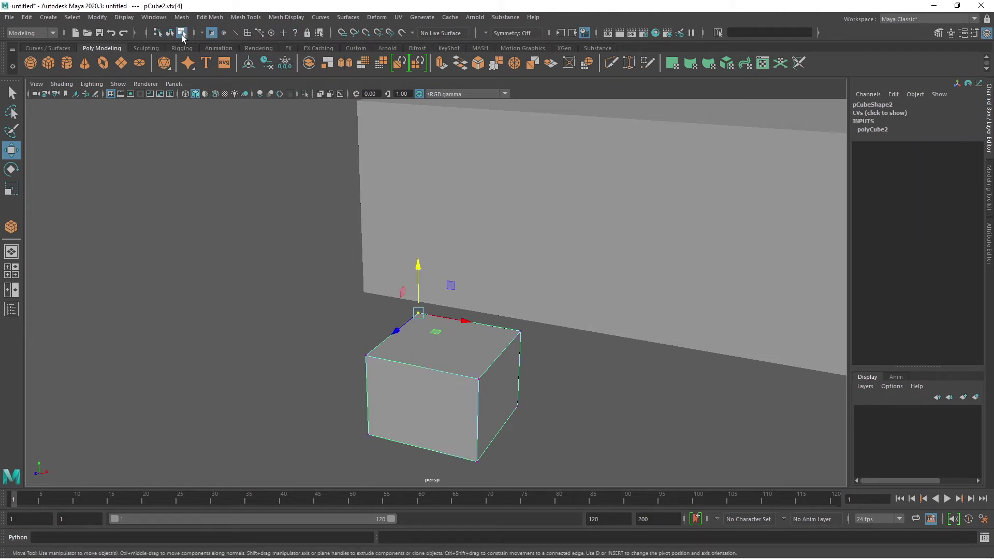
click(366, 355)
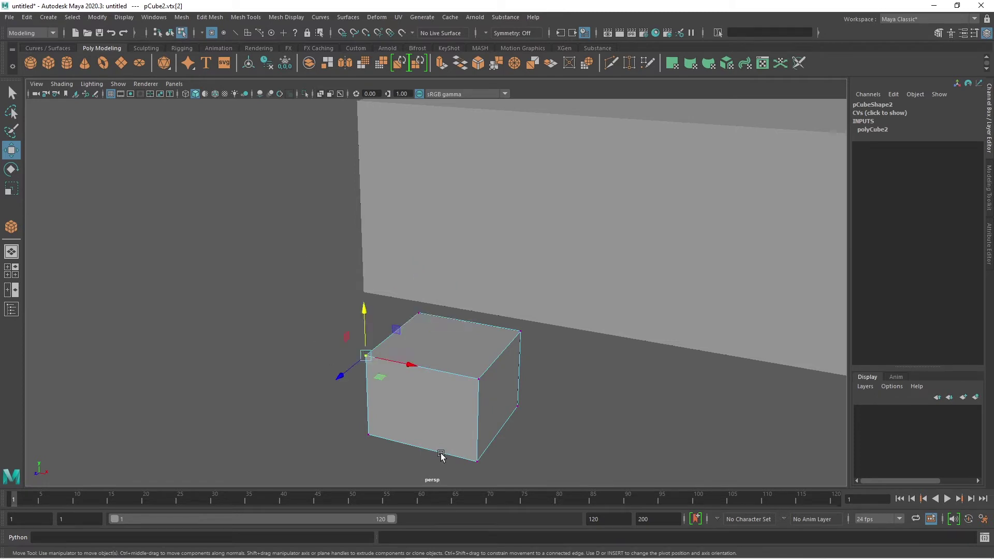
shift+click(405, 215)
shift+click(363, 293)
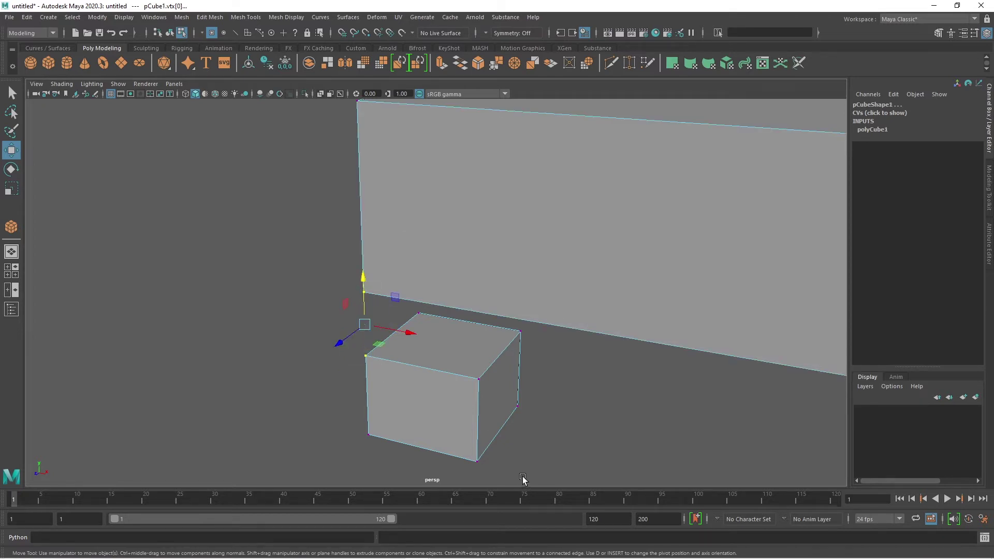
click(445, 269)
right_drag(446, 269, 507, 237)
click(287, 294)
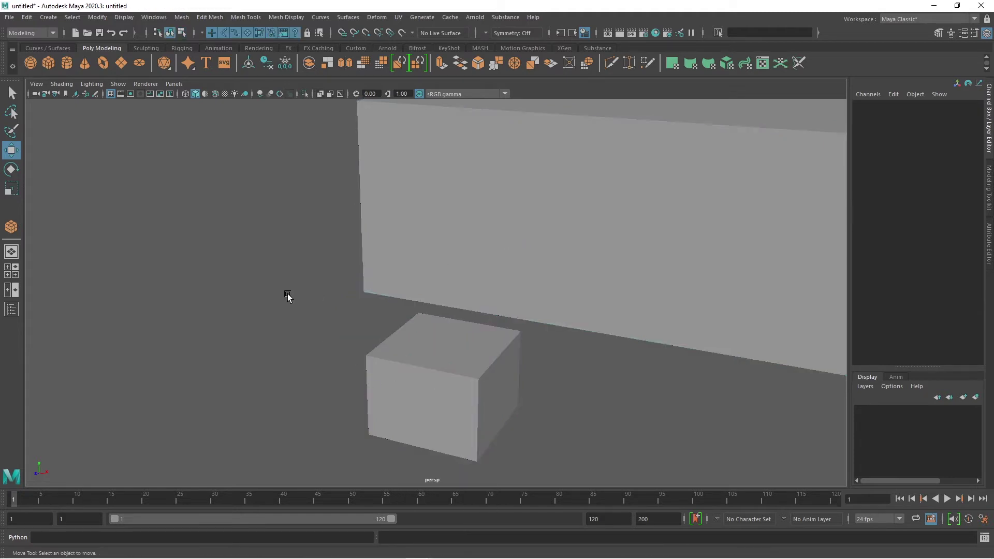
Snap the leg cube's upper front-left vertex to the base block's lower front-left vertex with Point to Point alignment
click(181, 33)
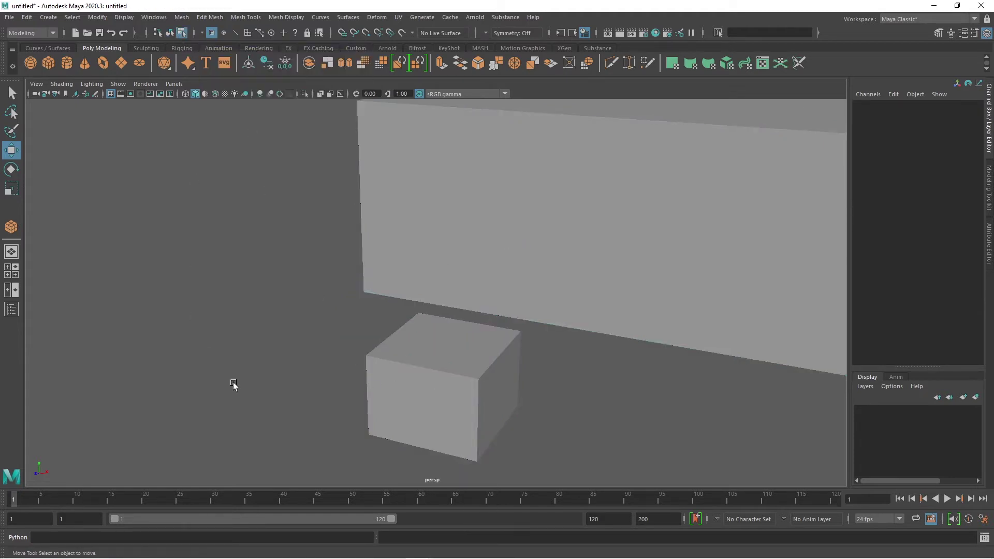
shift+click(416, 380)
shift+click(365, 357)
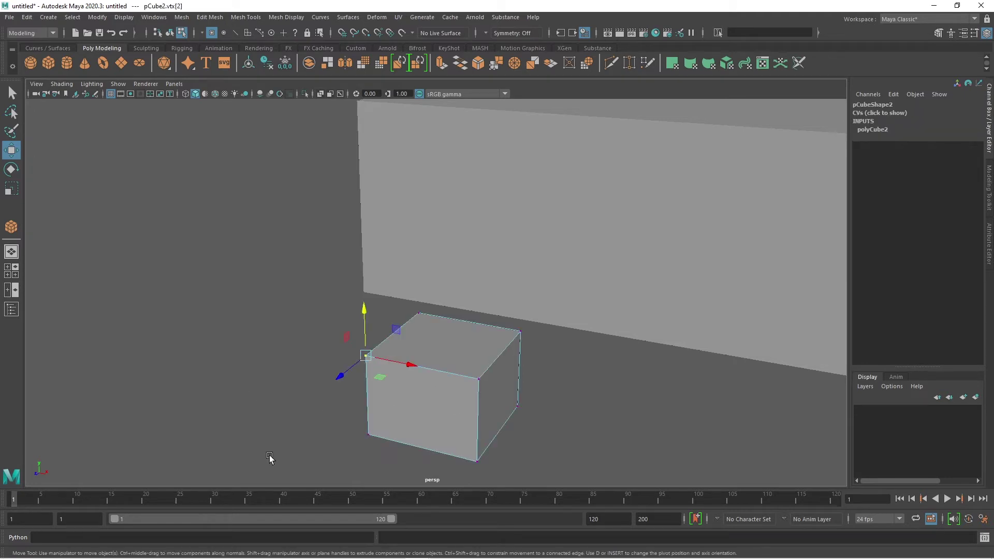
shift+click(420, 206)
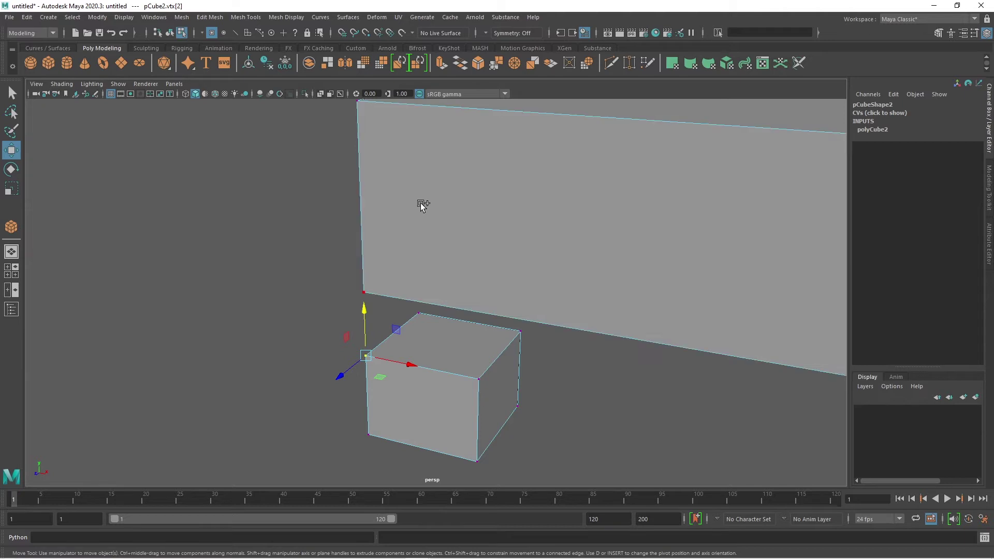
shift+click(364, 292)
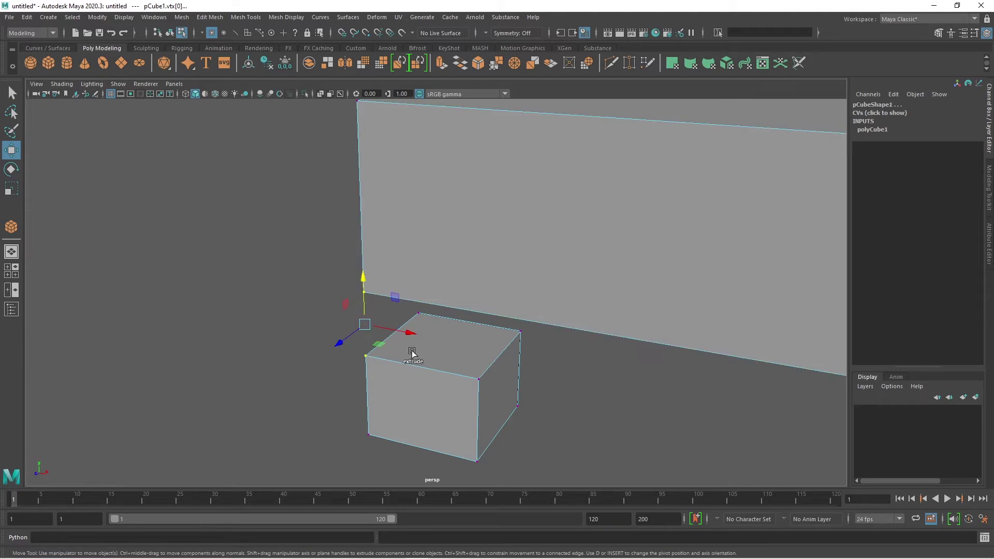
click(95, 19)
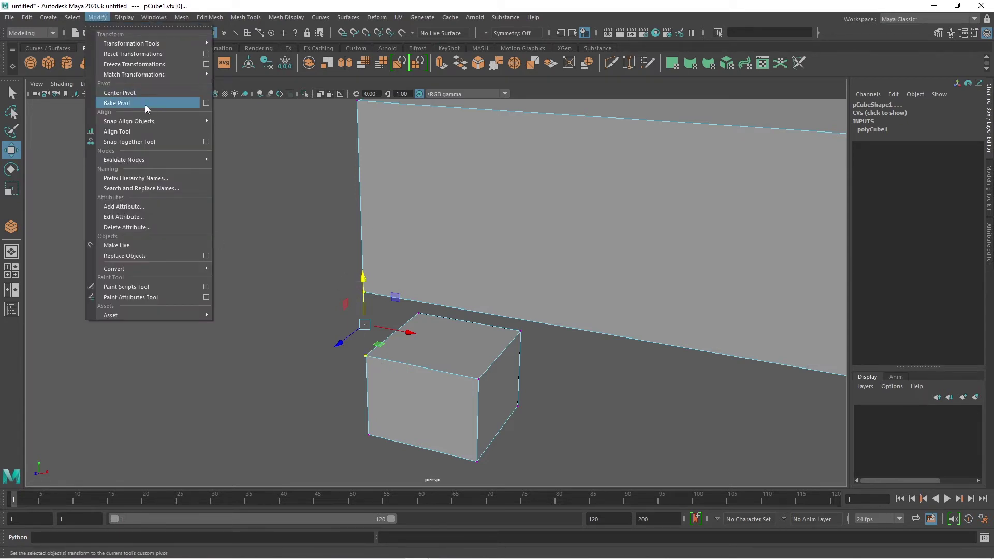
mouse_move(148, 123)
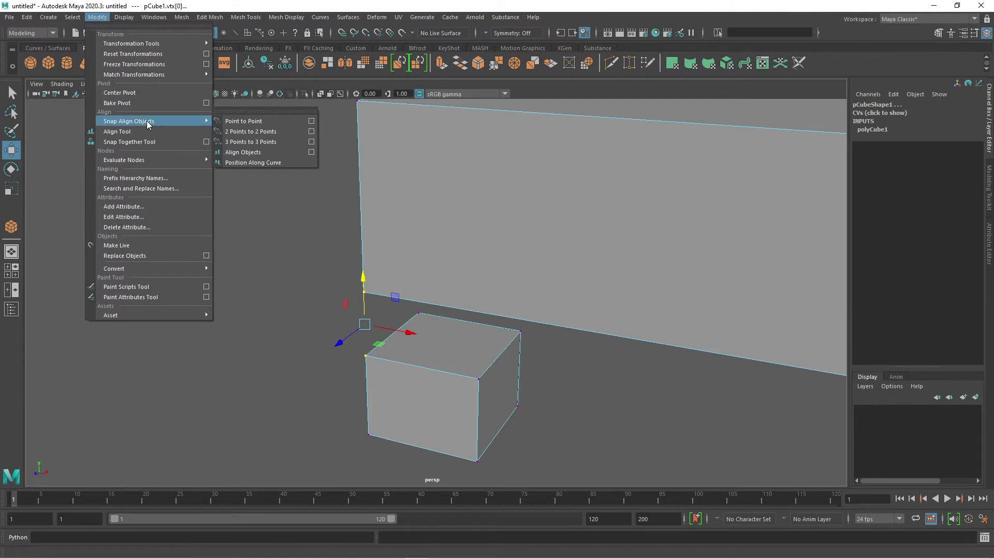
click(272, 122)
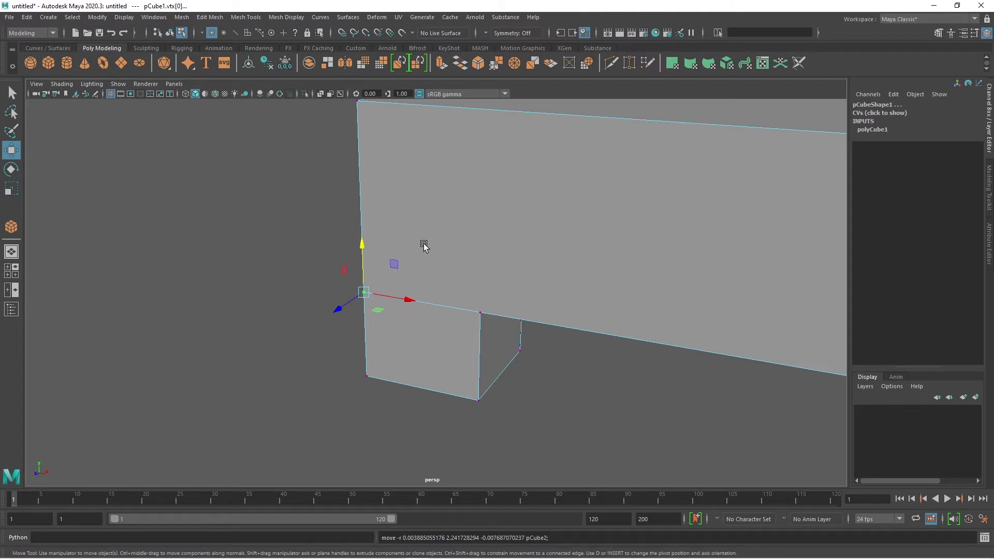
Return to object selection and inspect the leg's fit at the base block's corner from several sides
right_drag(458, 235, 529, 203)
alt+drag(519, 388, 601, 348)
scroll(600, 348, down, 3)
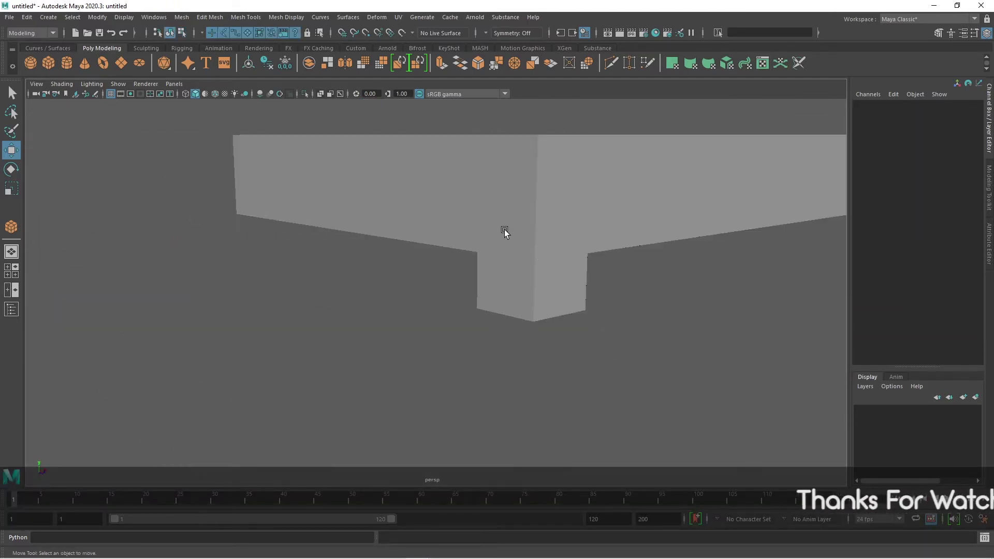
scroll(624, 339, down, 1)
alt+middle_drag(625, 339, 497, 336)
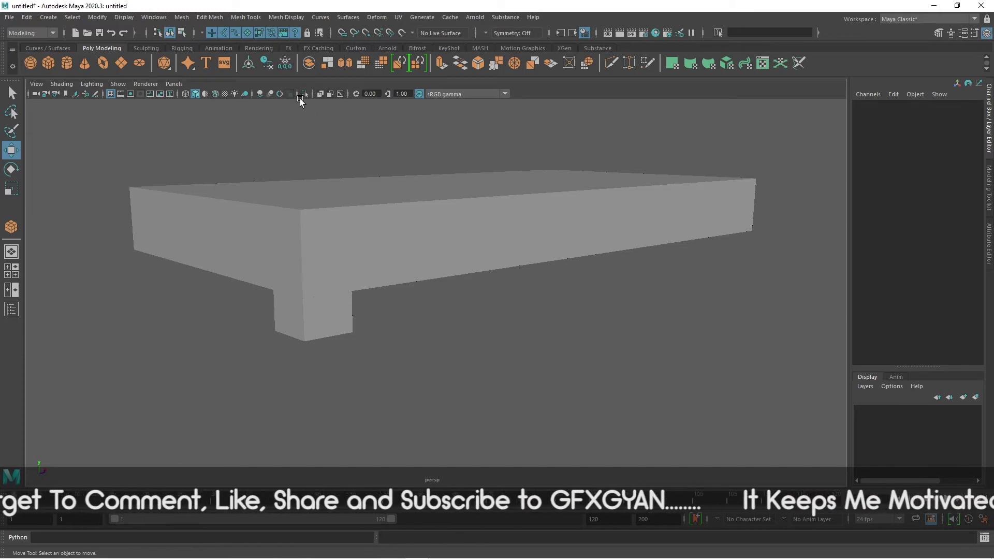
Duplicate the front-left leg cube and move the copy along X to the base block's other front corner, slightly below the block
drag(252, 160, 394, 361)
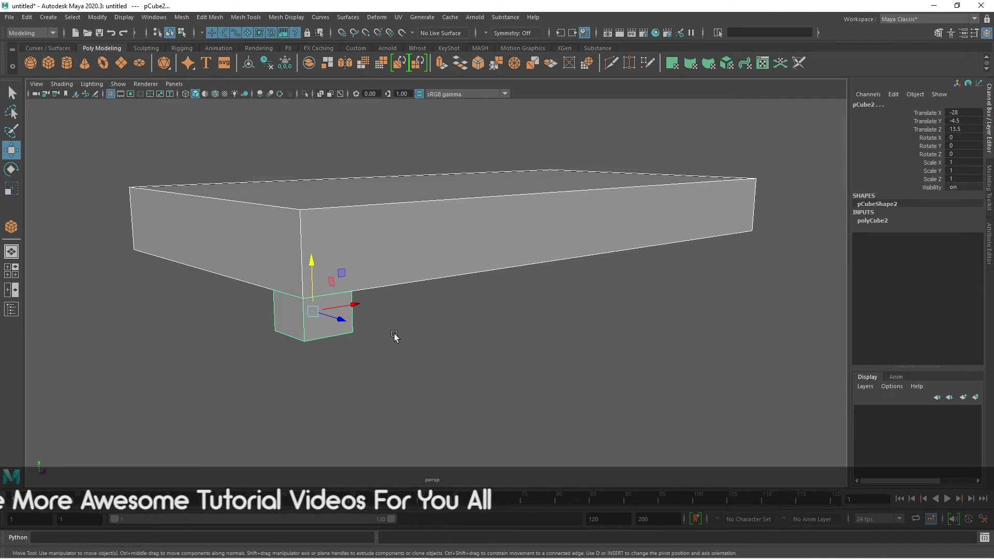
click(398, 370)
click(332, 322)
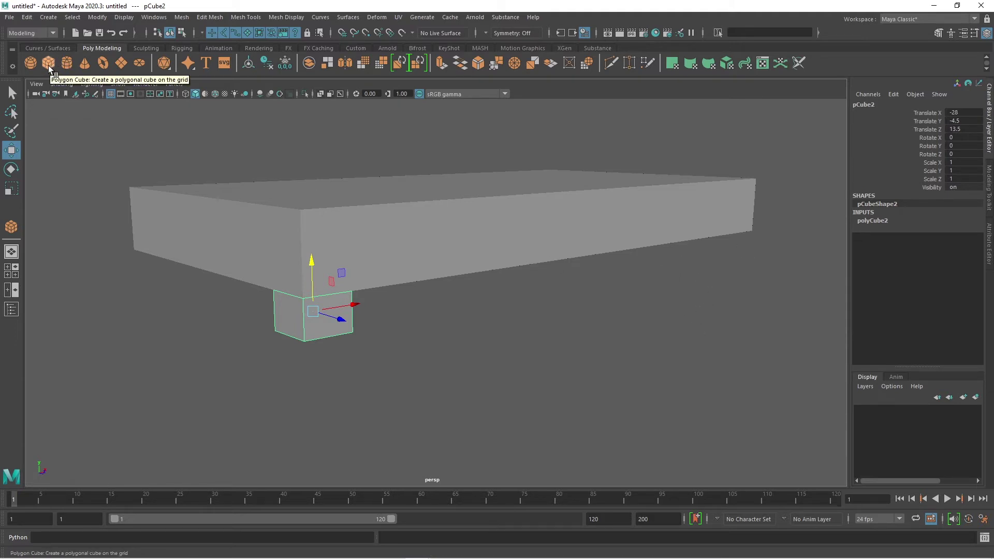
click(26, 17)
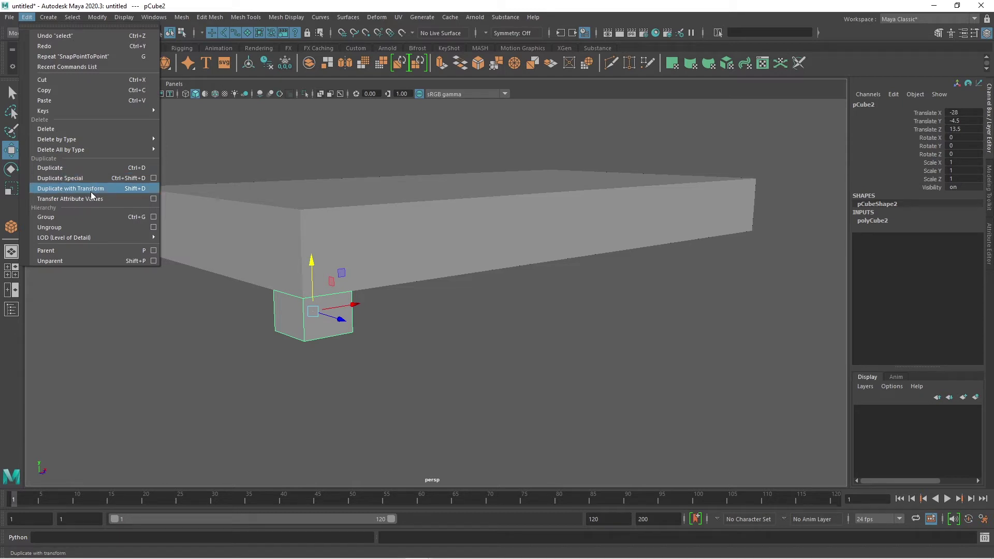
click(83, 167)
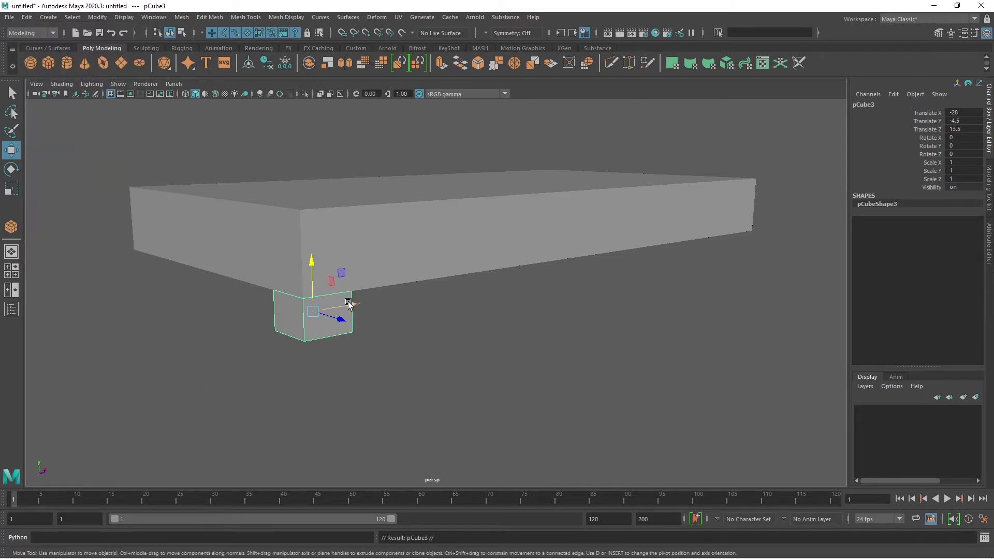
drag(354, 306, 398, 326)
drag(449, 200, 451, 226)
Snap the copied leg's upper front-right vertex to the base block's lower front-right vertex with Point to Point alignment, and return to object selection
alt+drag(501, 207, 494, 330)
click(182, 32)
click(374, 262)
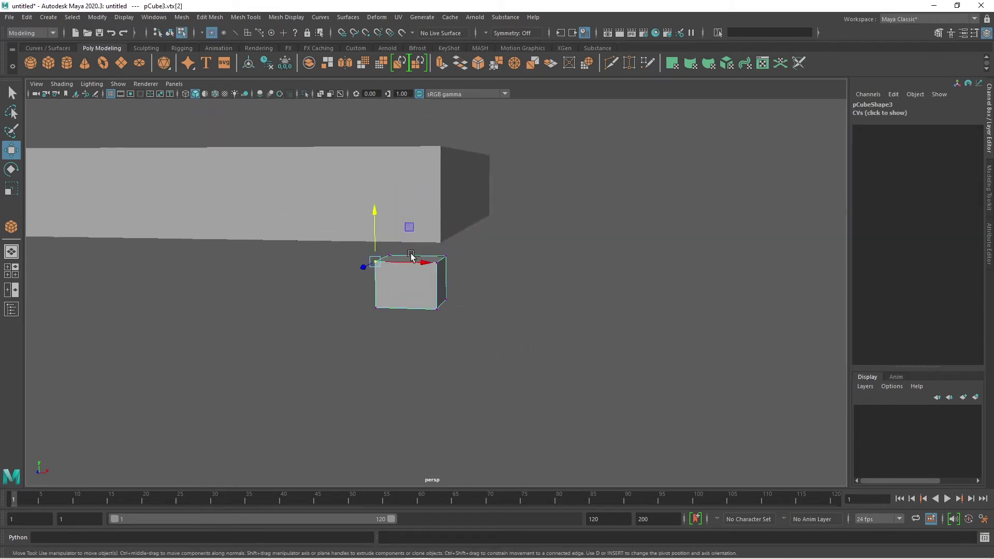
click(438, 266)
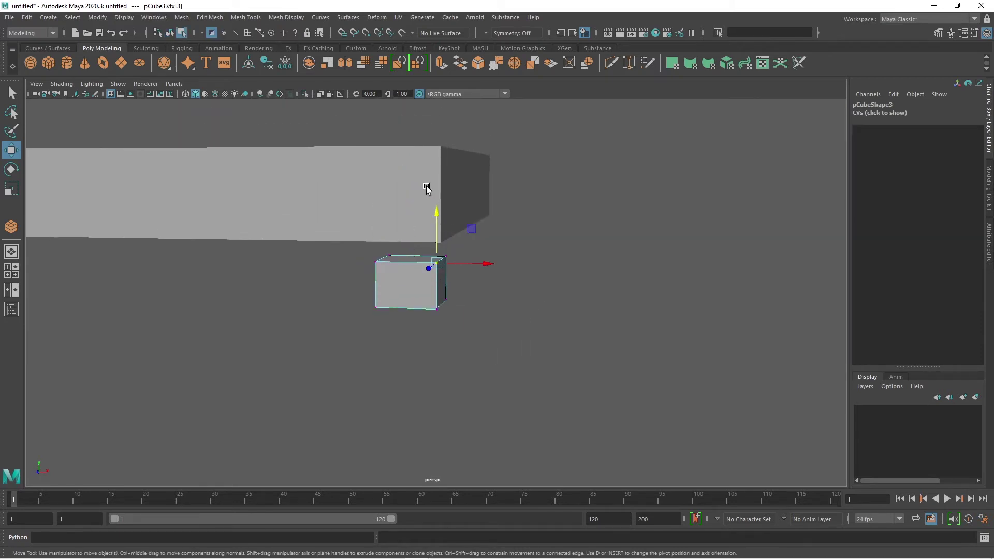
shift+drag(434, 191, 457, 248)
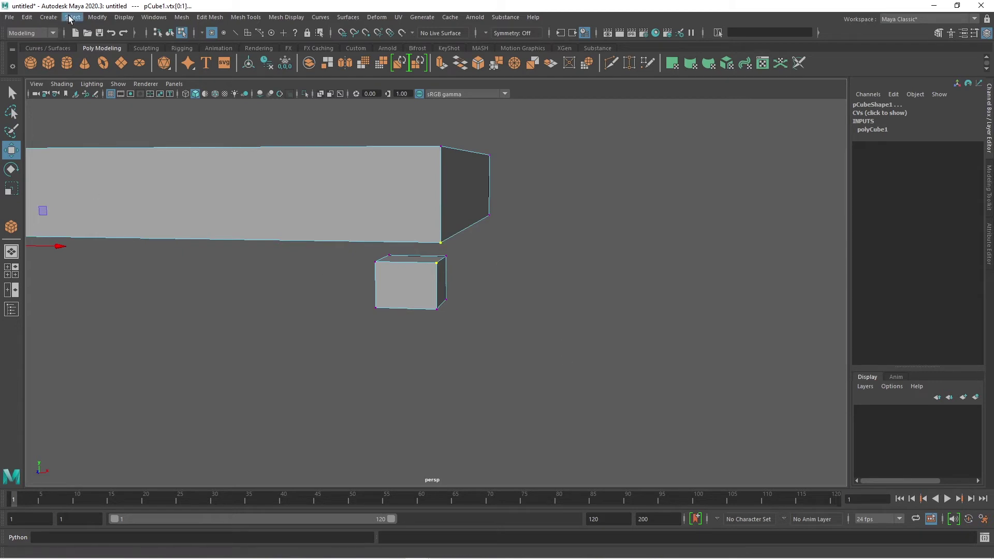
click(97, 18)
mouse_move(193, 119)
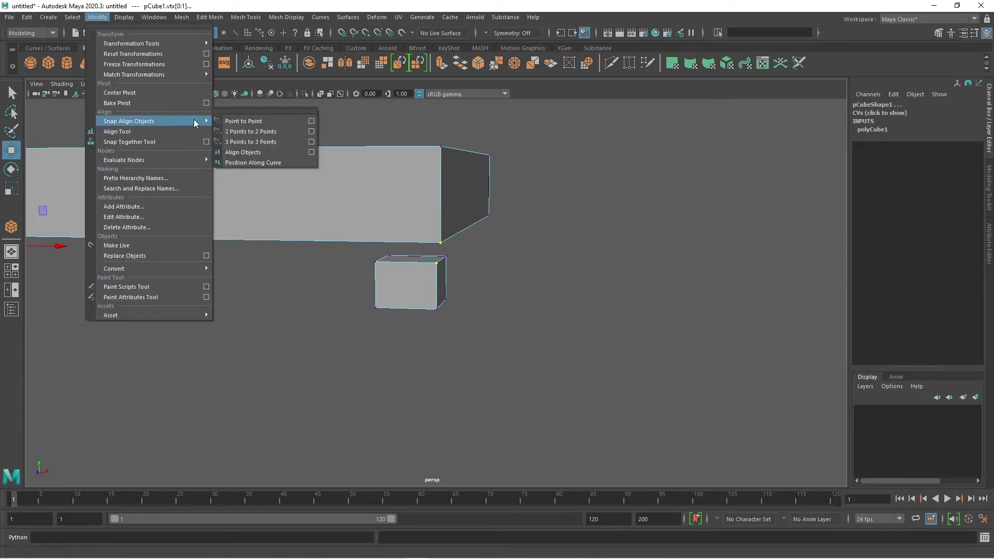
click(271, 121)
alt+drag(497, 269, 590, 379)
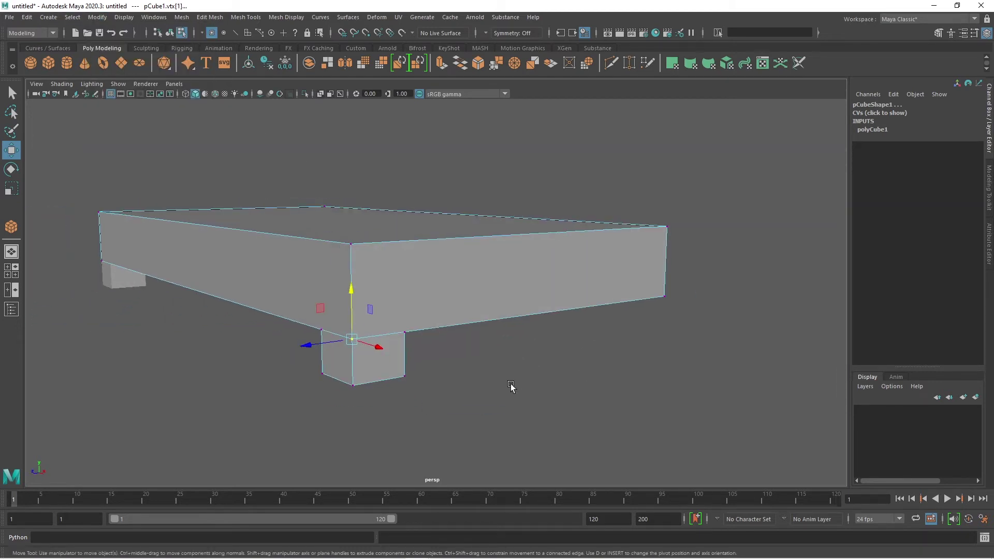
right_drag(455, 263, 525, 253)
click(517, 395)
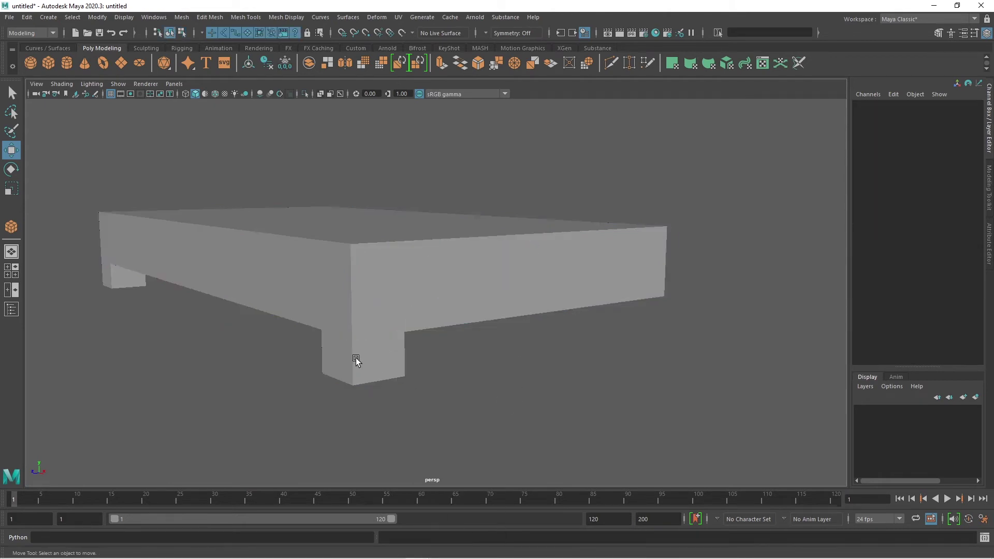
Duplicate both front legs together and move the copies back along Z to the rear edge of the base block
click(355, 360)
click(125, 287)
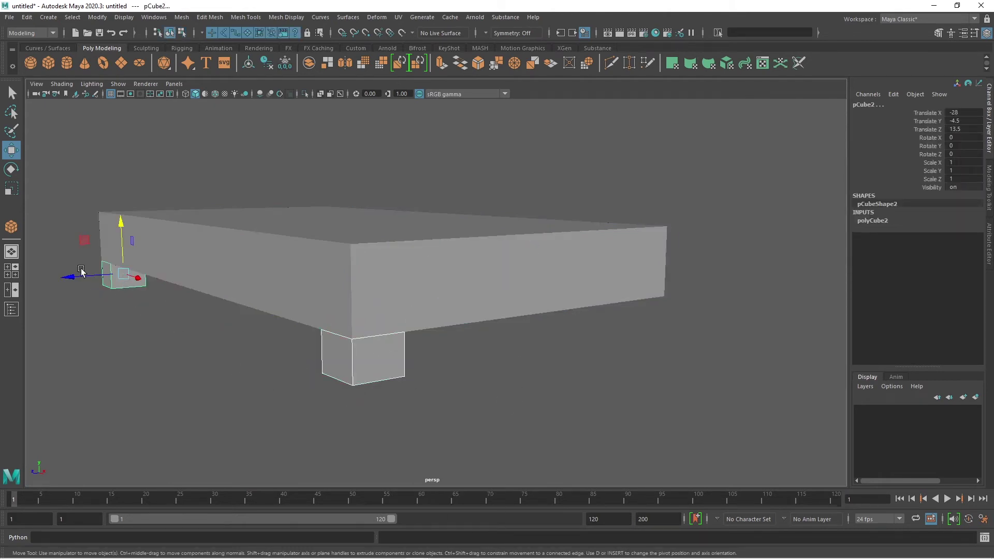
click(27, 19)
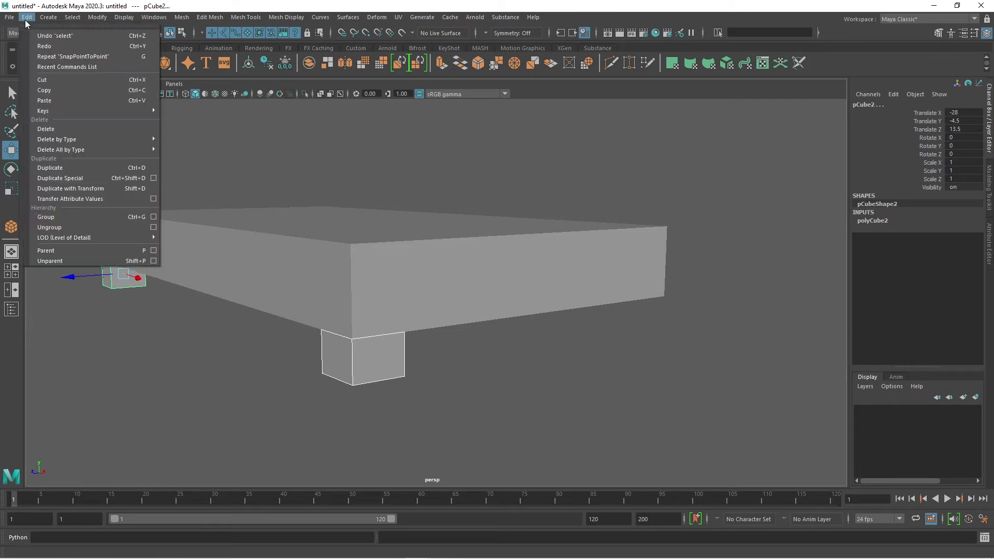
click(57, 169)
alt+drag(166, 359, 325, 325)
alt+drag(326, 381, 408, 368)
alt+right_drag(408, 368, 411, 374)
alt+drag(410, 374, 443, 310)
Snap the rear-left leg's upper outer vertex to the base block's lower rear-left vertex with Point to Point alignment
click(443, 211)
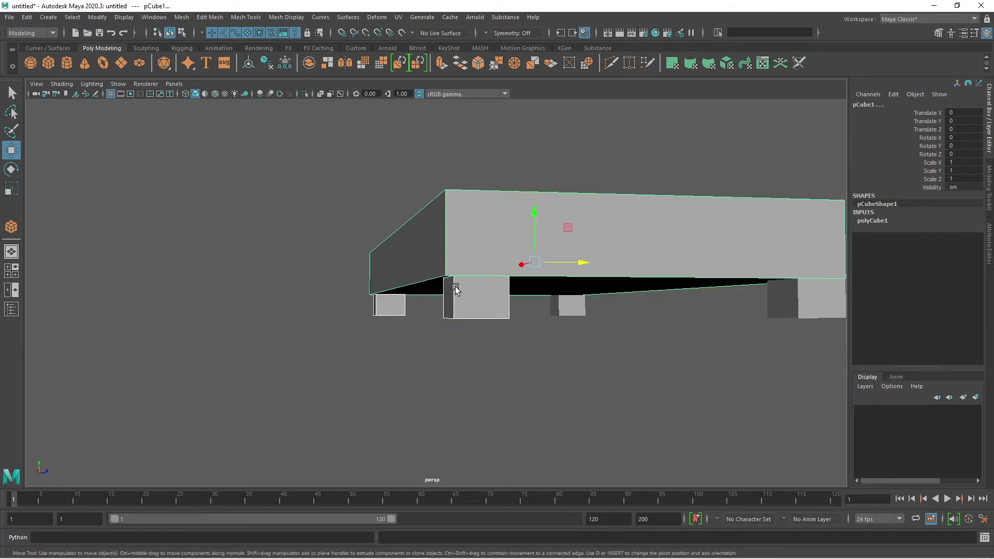
mouse_move(472, 264)
right_down()
mouse_move(473, 296)
mouse_move(470, 265)
right_up()
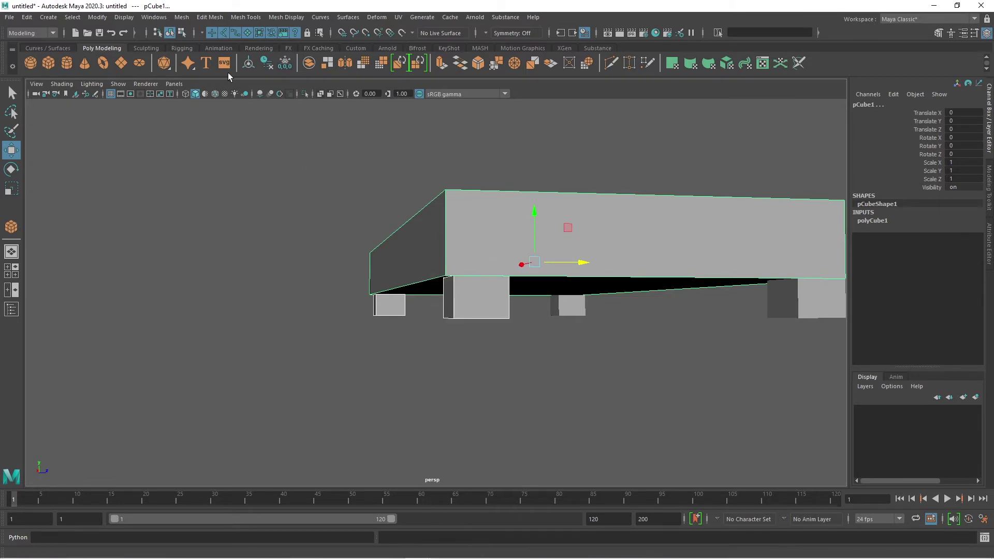
click(182, 33)
click(453, 277)
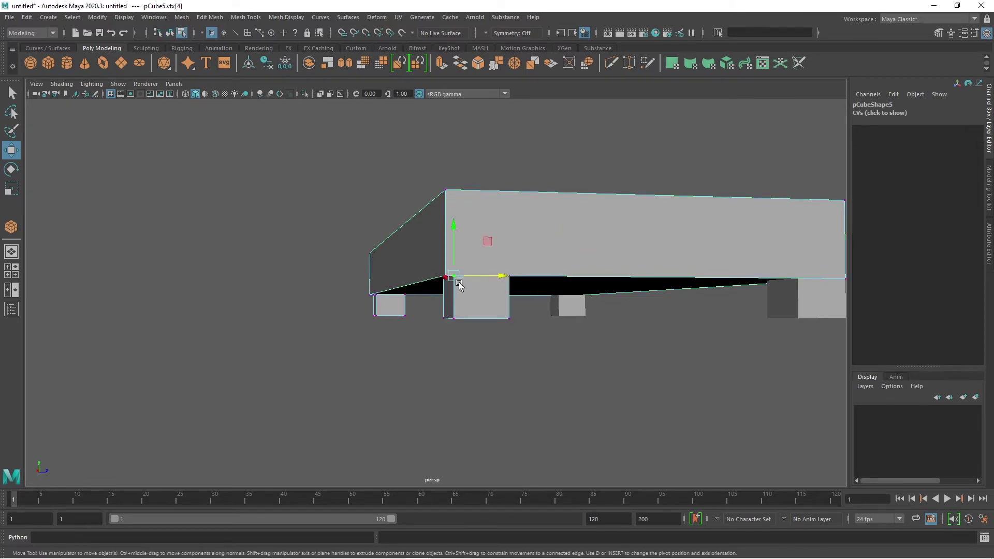
shift+click(446, 275)
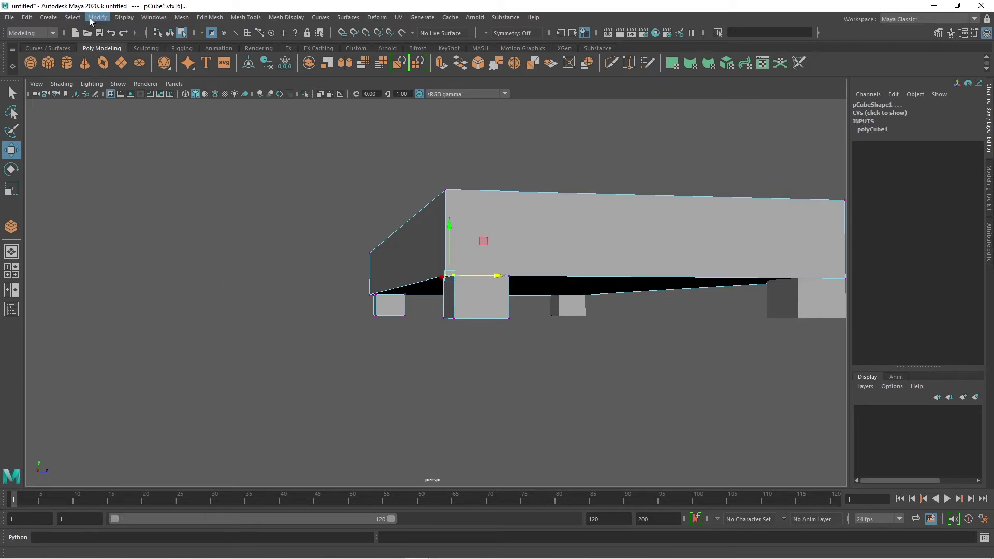
click(91, 21)
mouse_move(179, 121)
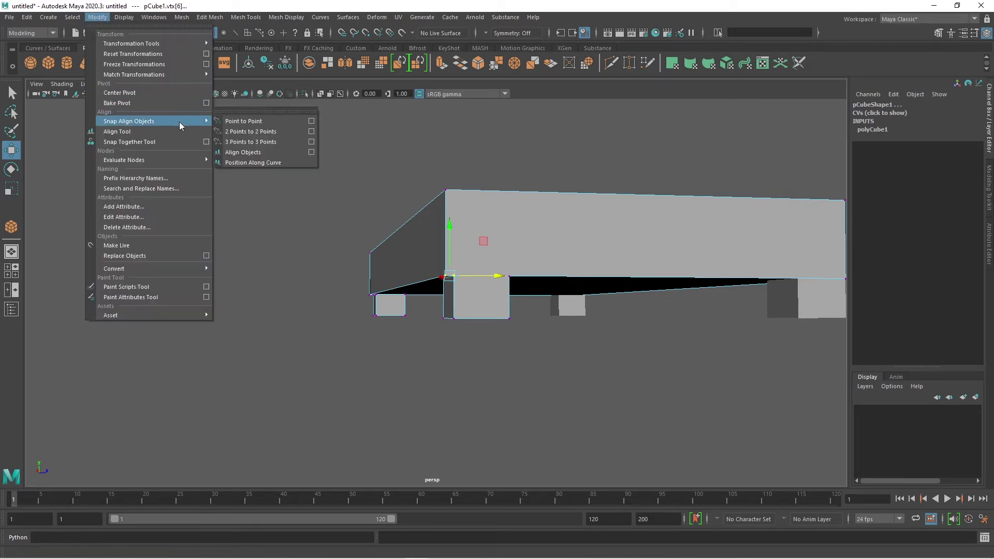
click(239, 121)
Snap the rear-right leg's upper outer vertex to the base block's lower rear-right vertex with Point to Point alignment, and return to object selection
alt+drag(337, 386, 530, 362)
click(530, 363)
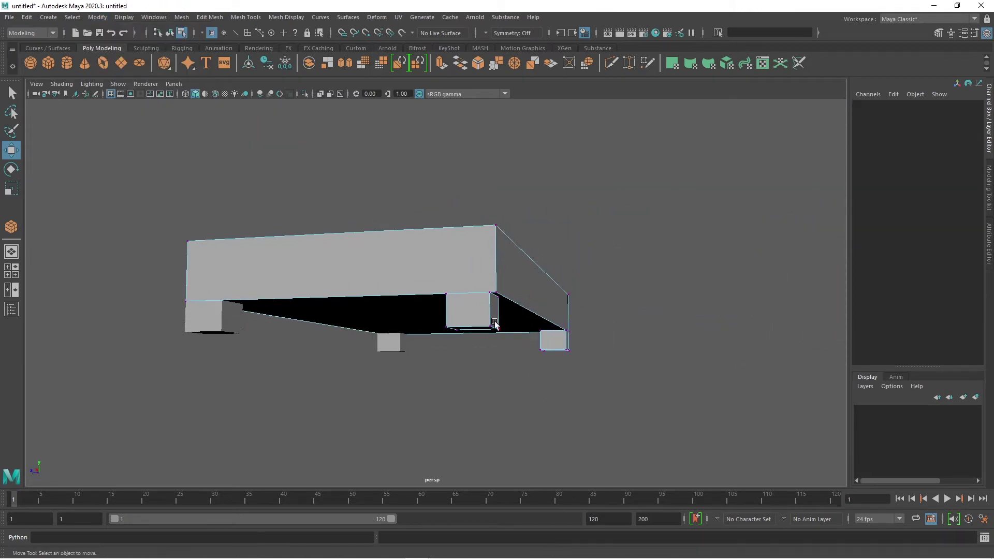
click(488, 296)
click(504, 293)
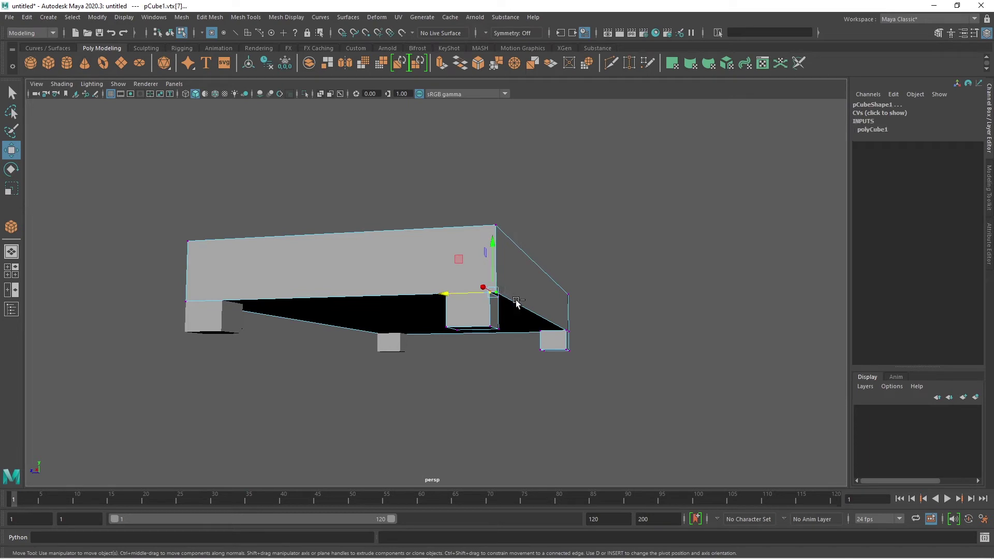
click(103, 18)
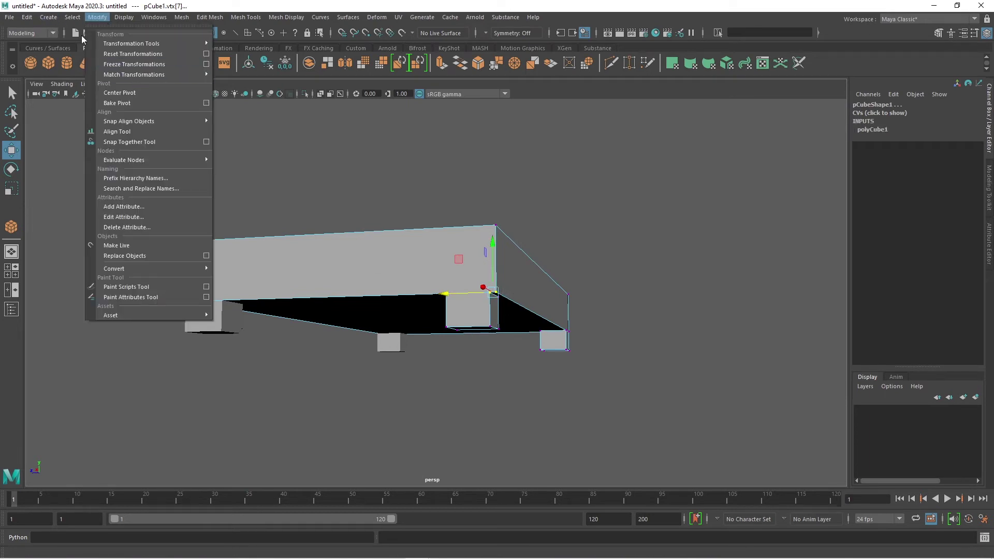
mouse_move(155, 121)
click(266, 122)
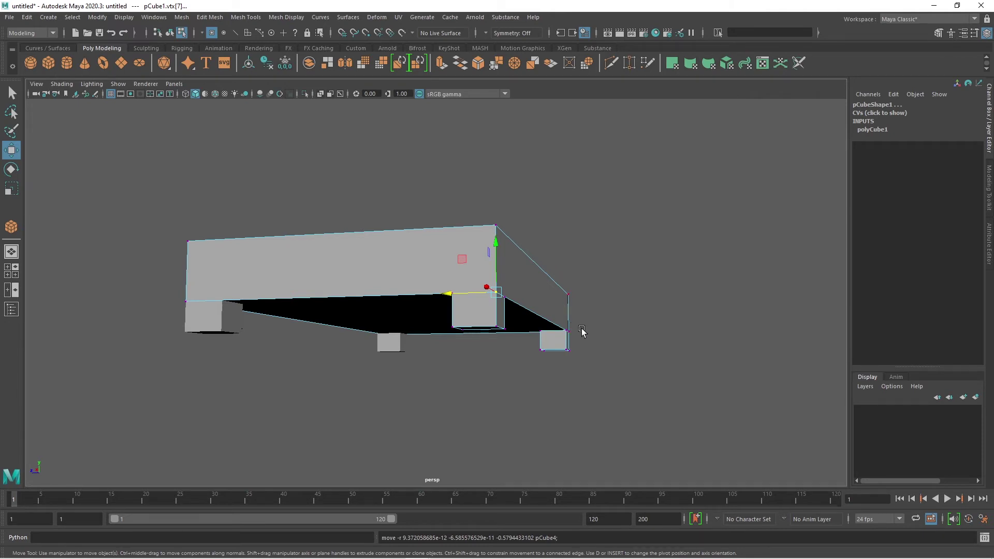
right_drag(492, 263, 543, 249)
click(658, 335)
Inspect the base with its four legs from several angles and check the base block's width, height and depth
scroll(670, 342, down, 2)
alt+drag(670, 343, 455, 386)
alt+middle_drag(455, 386, 484, 399)
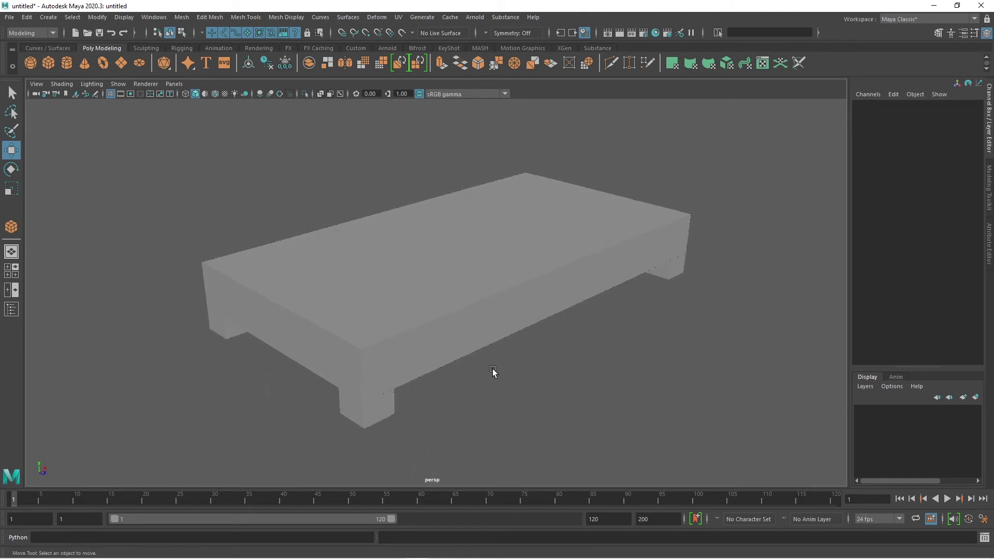
click(457, 324)
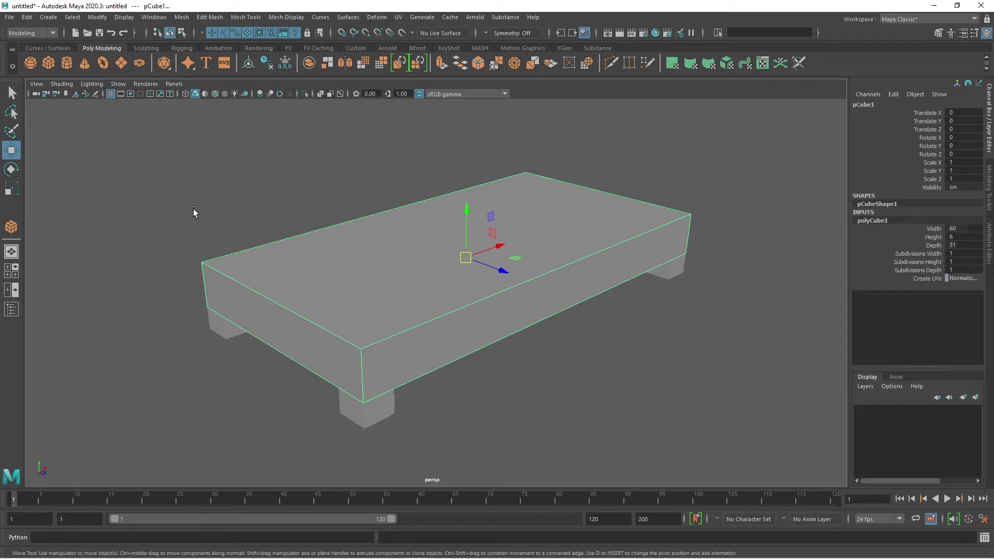
alt+drag(650, 377, 579, 406)
click(590, 381)
scroll(519, 402, up, 3)
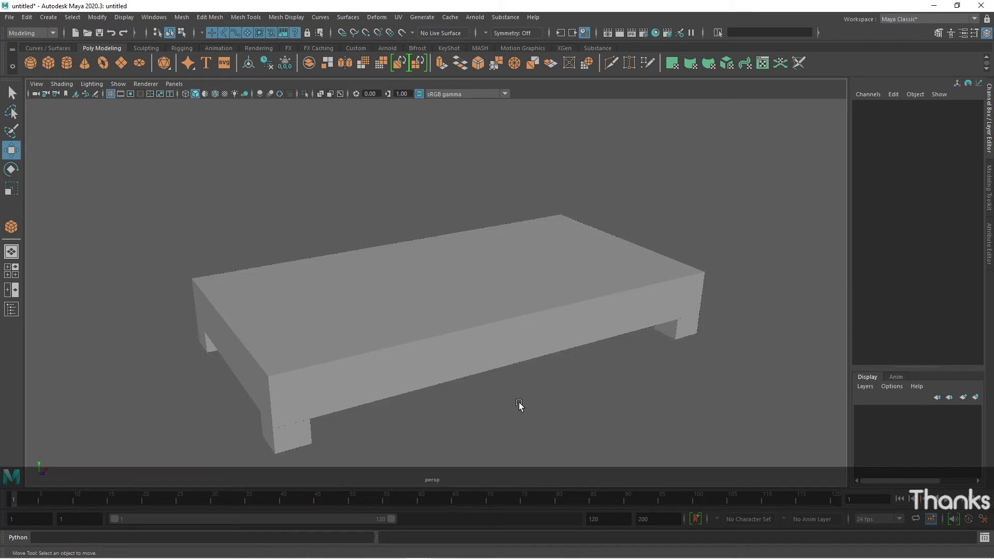
click(580, 333)
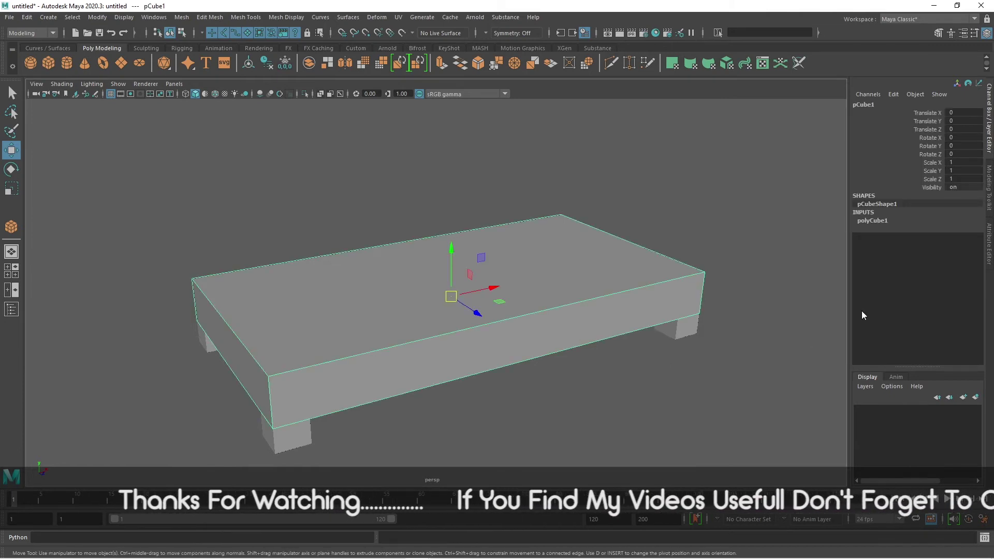
click(869, 221)
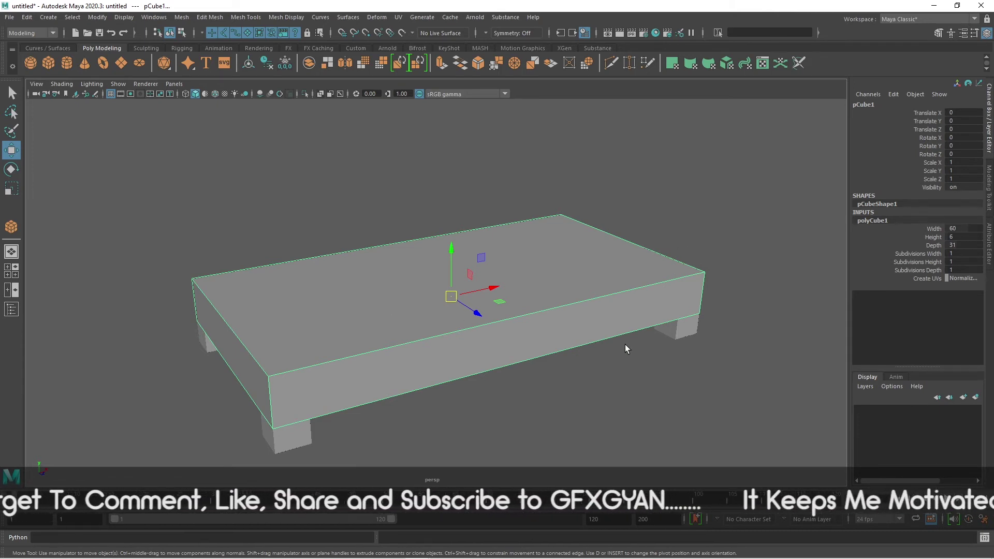
Create a new polygon cube and move it along Z to about 33.5, clear of the base block's front
scroll(625, 352, down, 3)
alt+drag(625, 366, 561, 357)
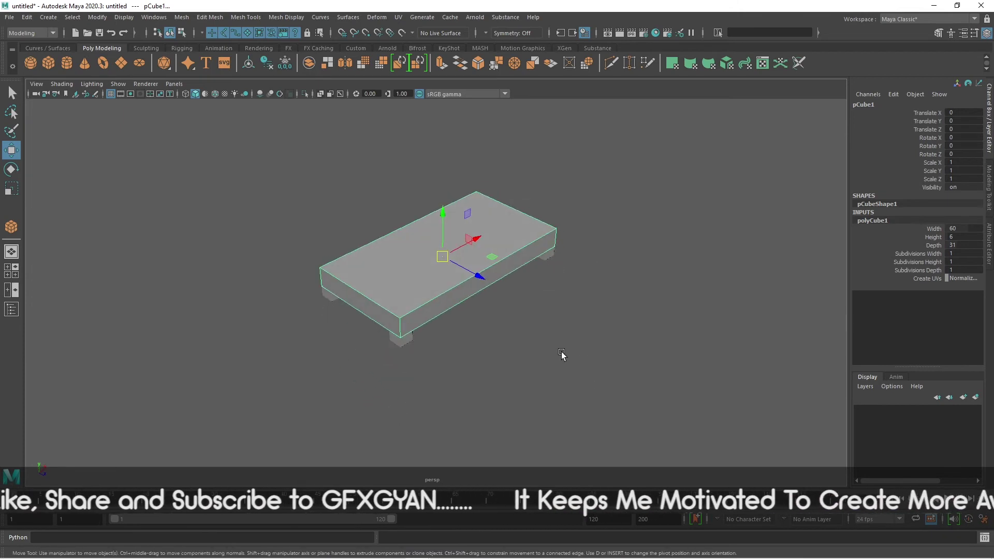
alt+middle_drag(562, 357, 570, 385)
scroll(570, 385, up, 1)
click(48, 64)
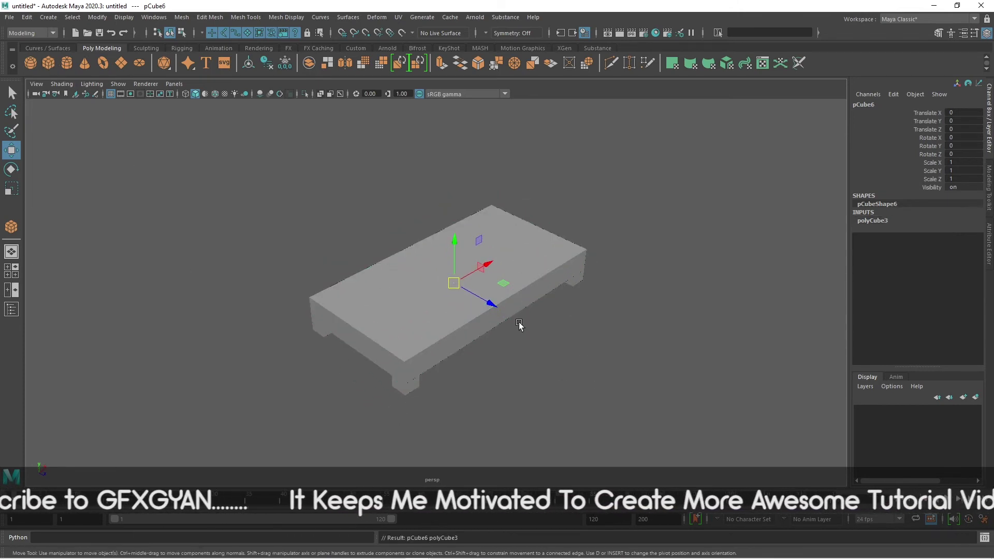
drag(490, 304, 604, 362)
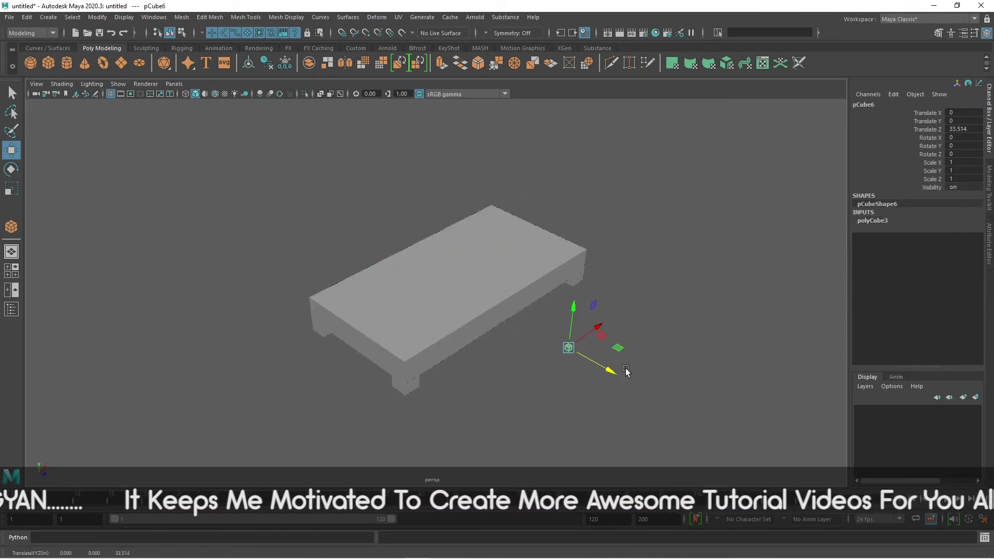
Set the new cube's width to 6, height to 12 and depth to 31
click(890, 221)
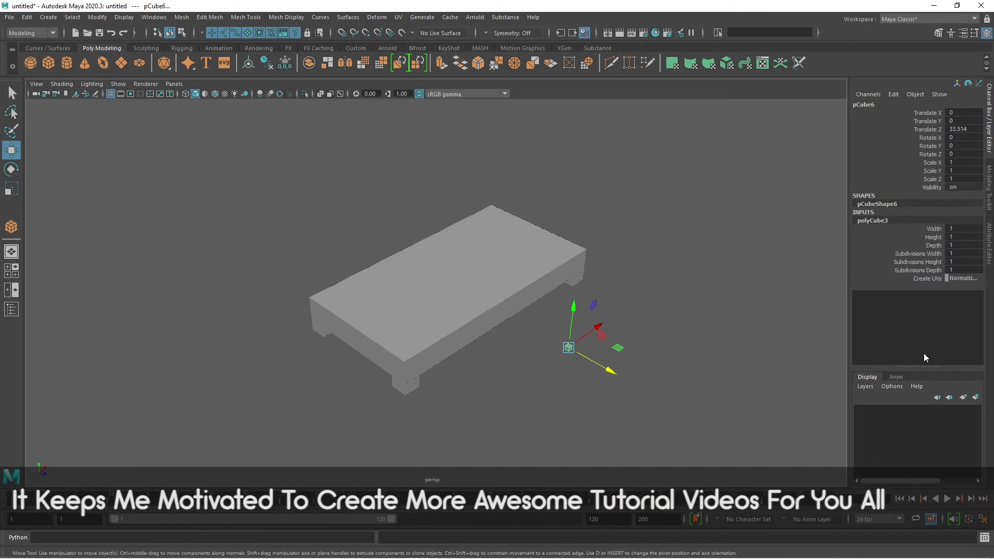
click(937, 231)
double_click(963, 228)
text(6)
key(Return)
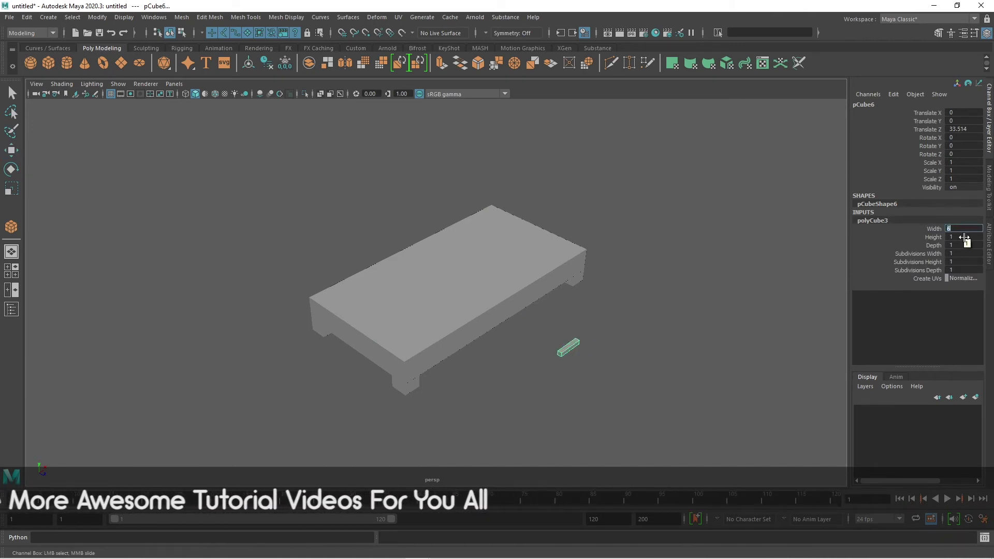
key(Tab)
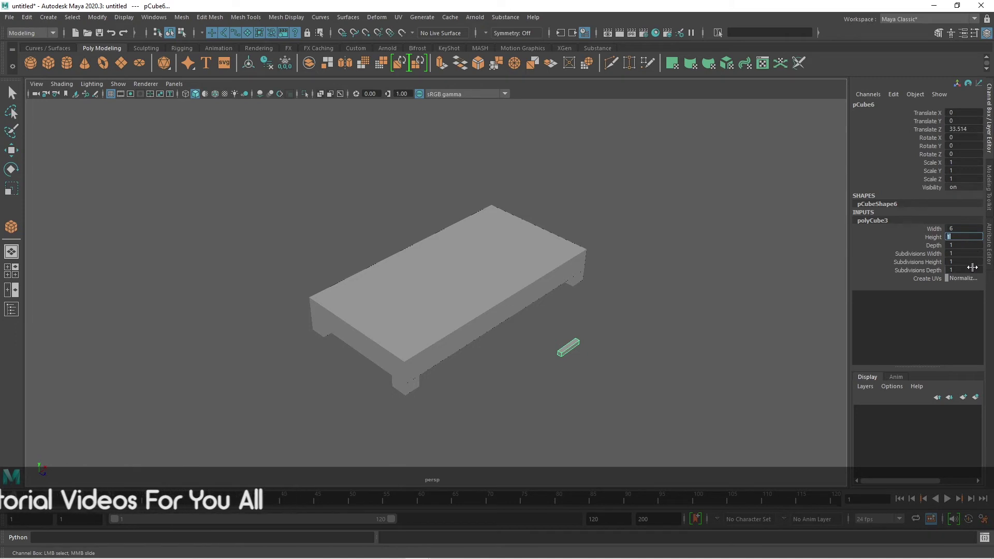
text(1)
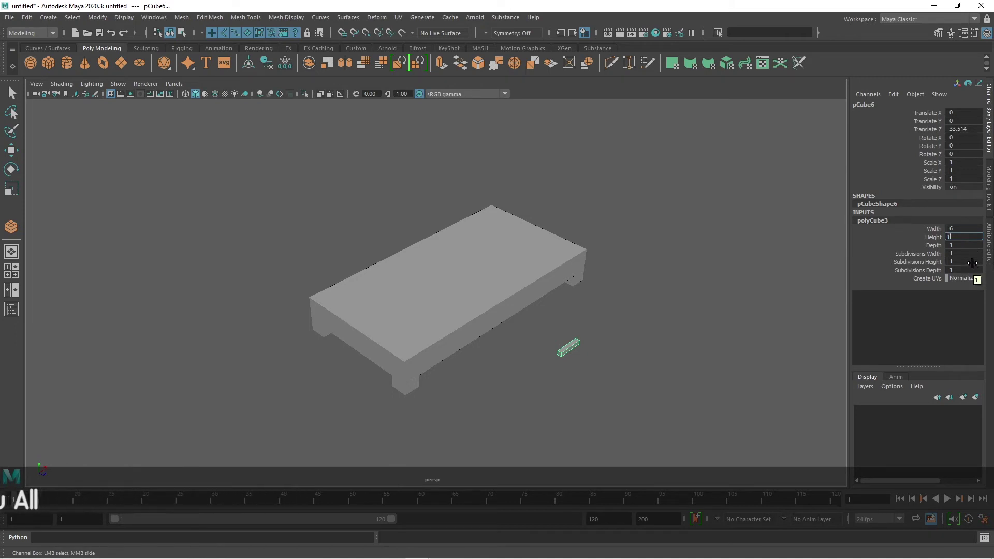
text(2)
key(Return)
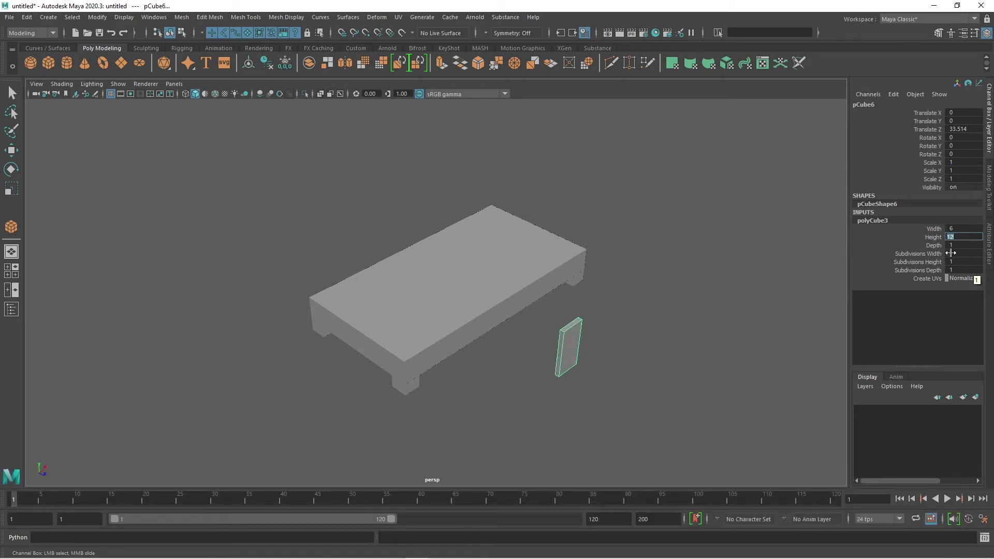
key(Tab)
text(31)
key(Return)
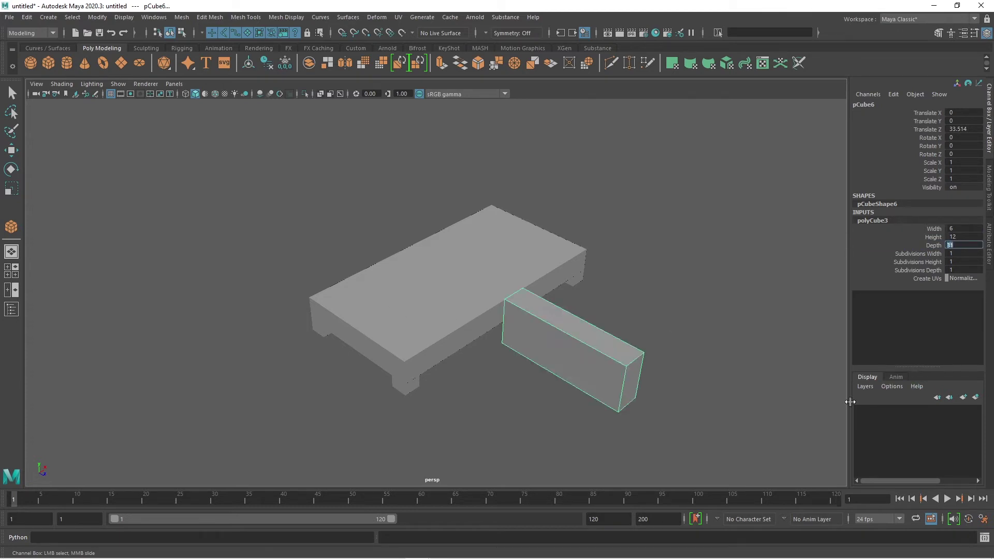
Snap the armrest block's lower front-left vertex to the base block's upper front-left vertex with Point to Point alignment, and return to object selection
alt+drag(632, 432, 583, 404)
alt+right_drag(584, 403, 596, 404)
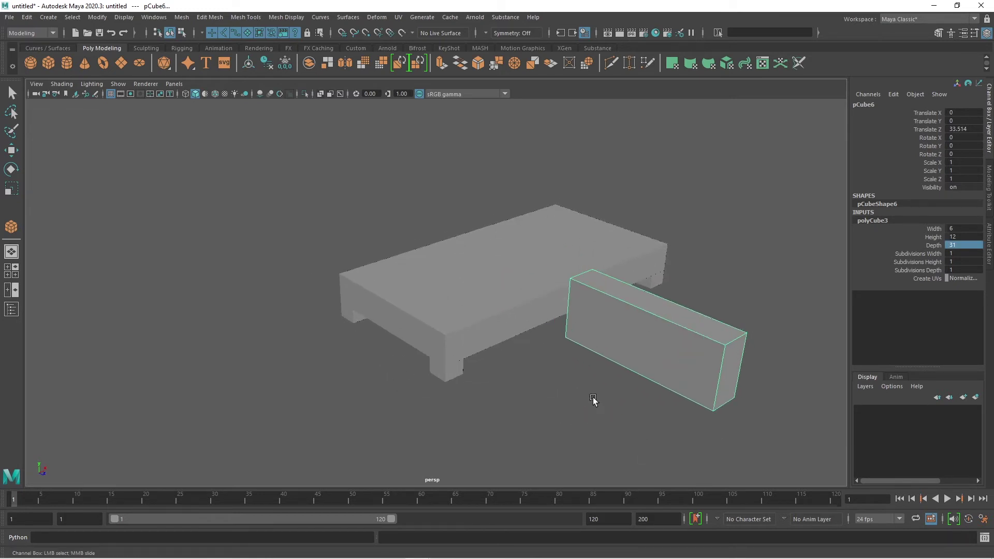
click(507, 303)
key(w)
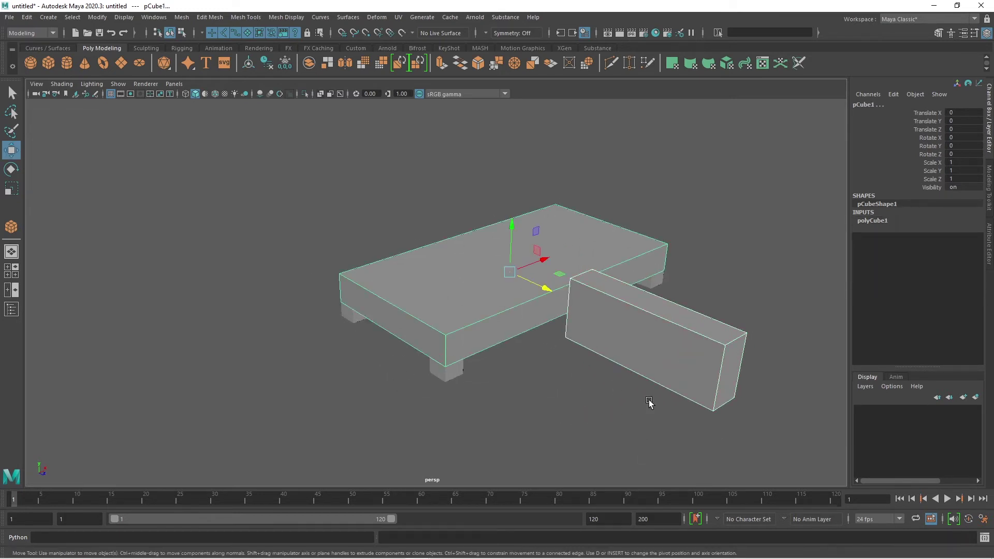
click(183, 33)
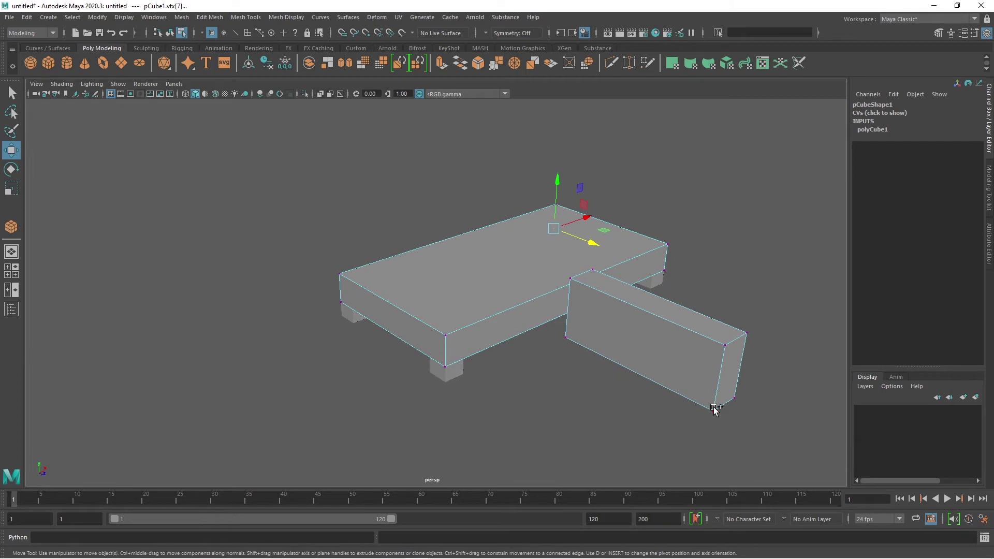
click(714, 408)
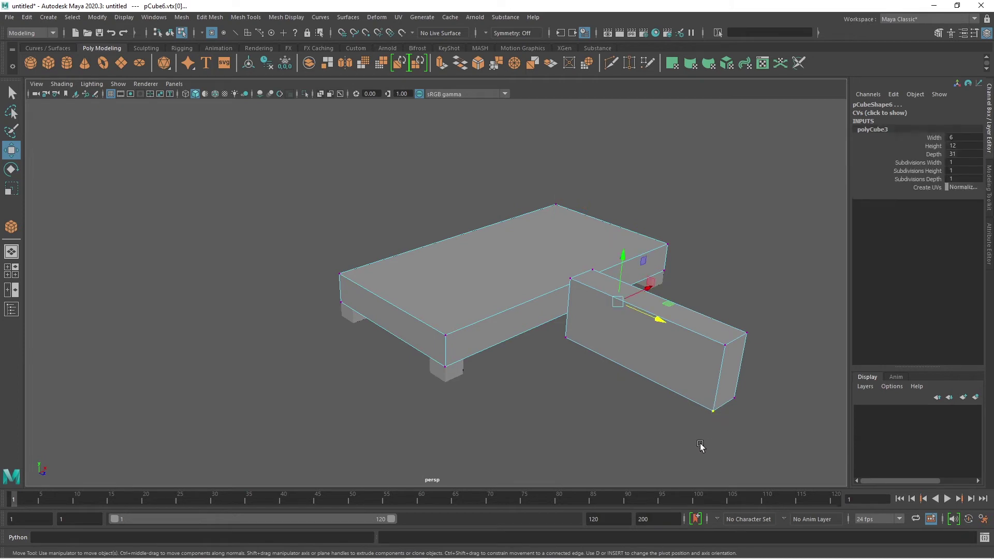
click(714, 408)
shift+click(445, 335)
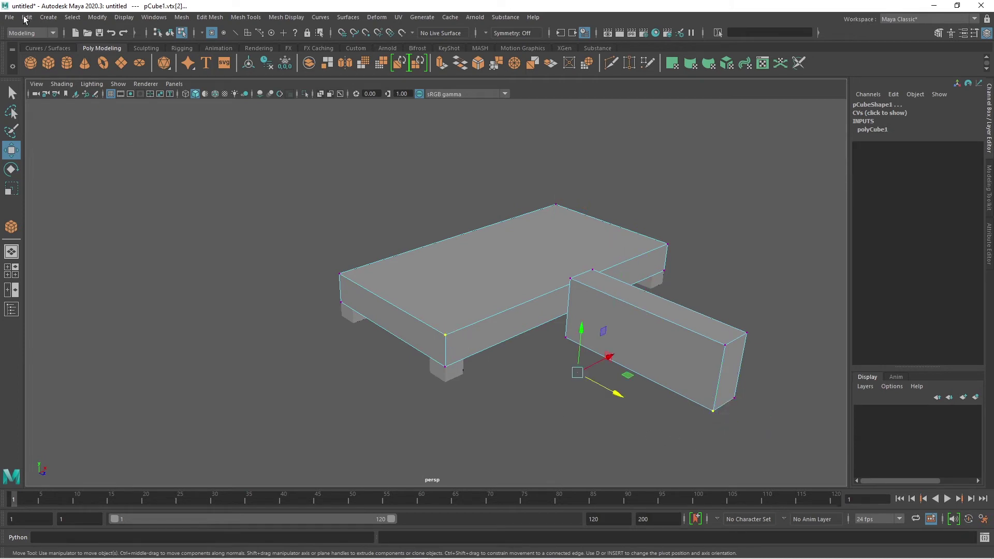
click(98, 17)
mouse_move(174, 122)
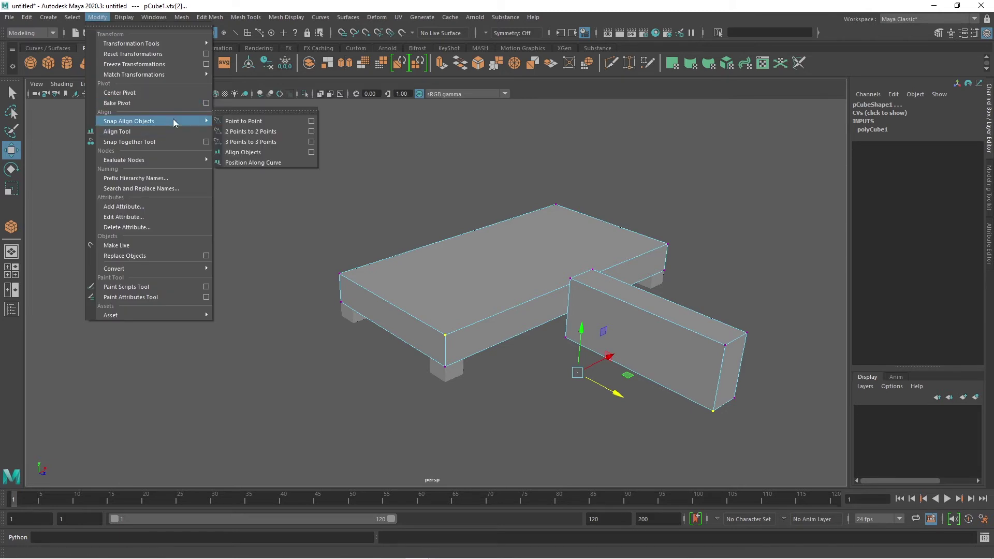
click(270, 121)
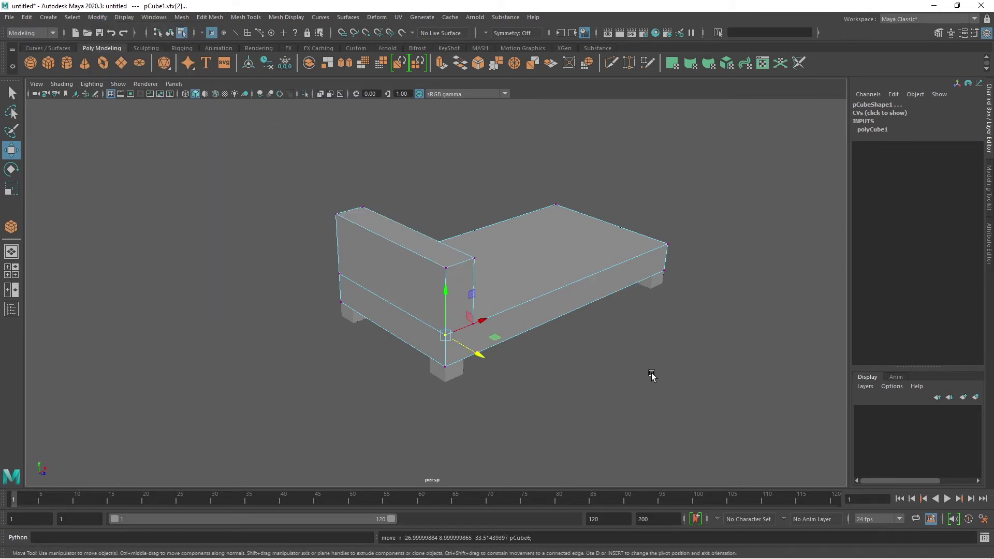
alt+drag(574, 390, 530, 390)
right_drag(306, 199, 372, 186)
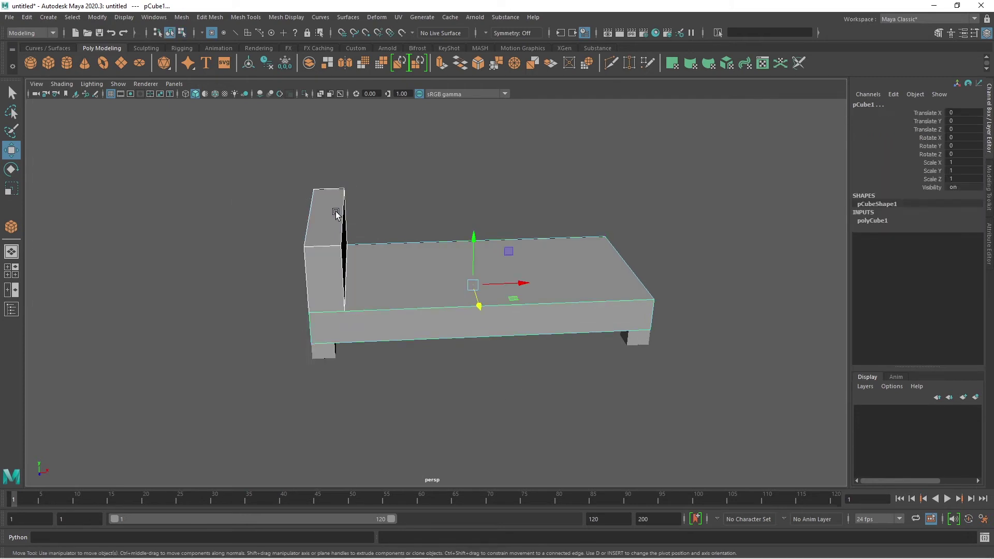
Duplicate the left armrest and move the copy along X to the opposite end of the base
click(335, 211)
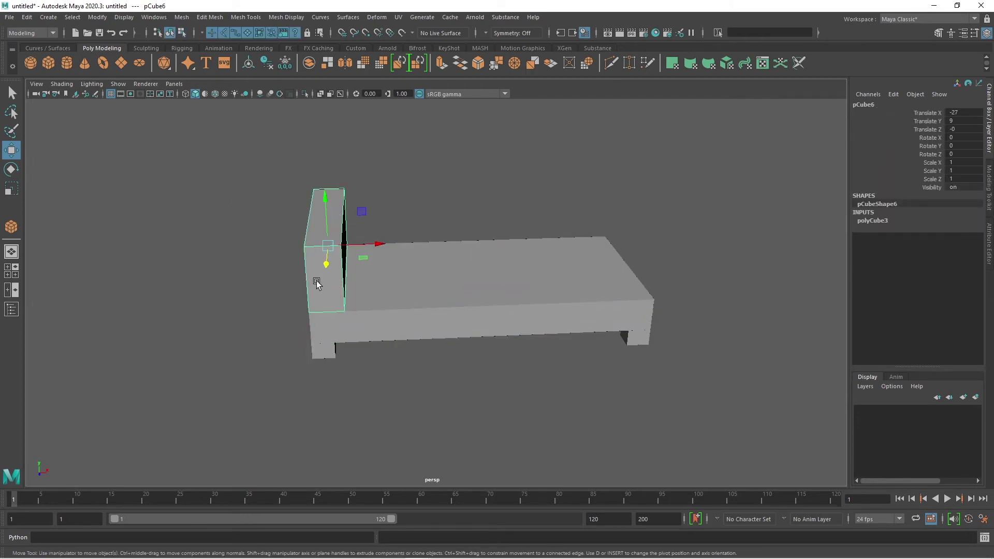
click(27, 17)
click(86, 178)
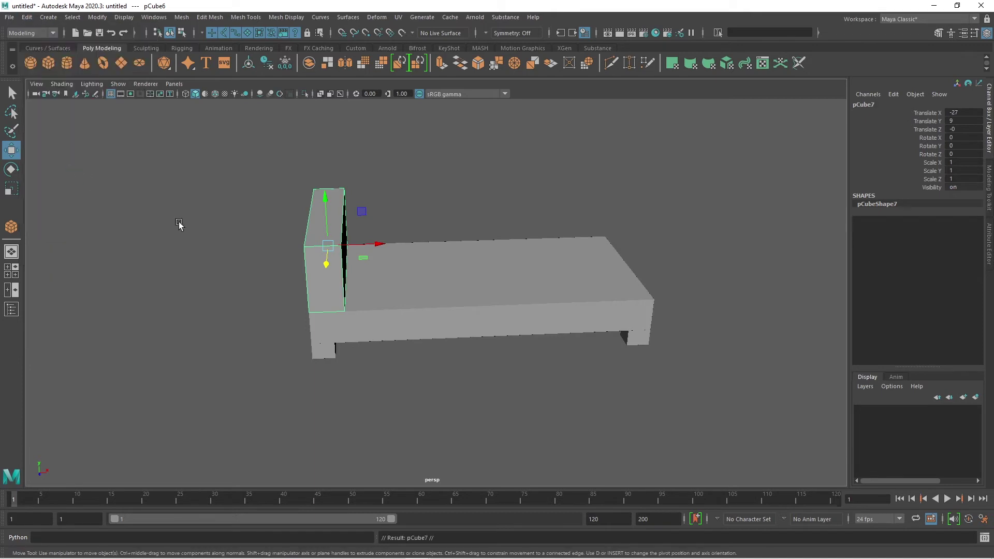
drag(387, 243, 665, 348)
click(666, 349)
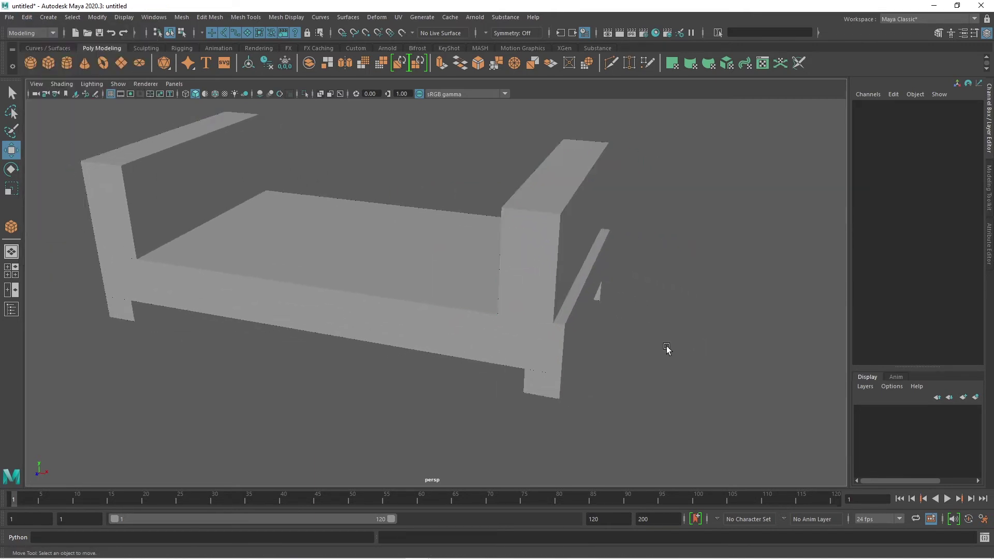
Snap the armrest copy's lower front-right vertex to the base block's upper front-right vertex with Point to Point alignment, and return to object selection
click(546, 266)
click(295, 250)
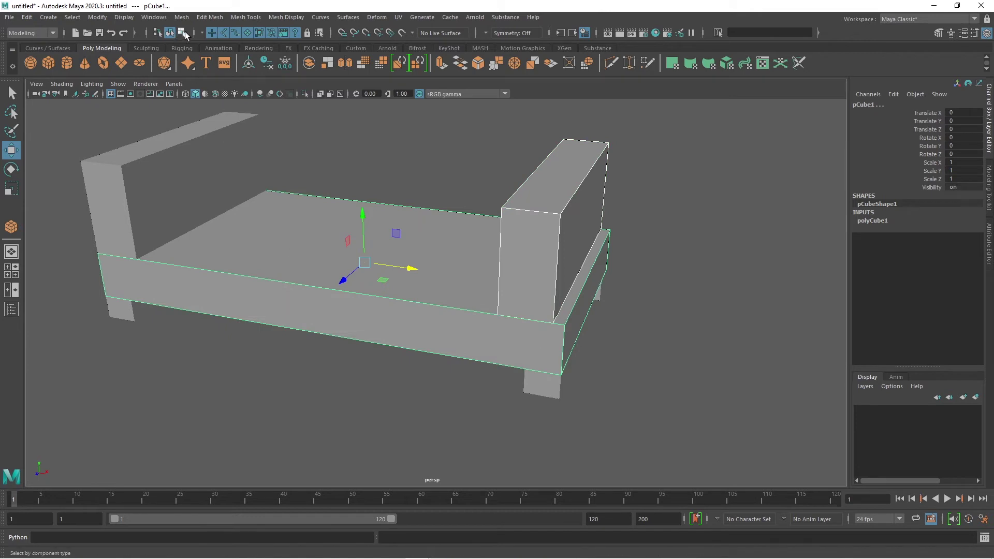
click(181, 32)
click(652, 357)
click(549, 315)
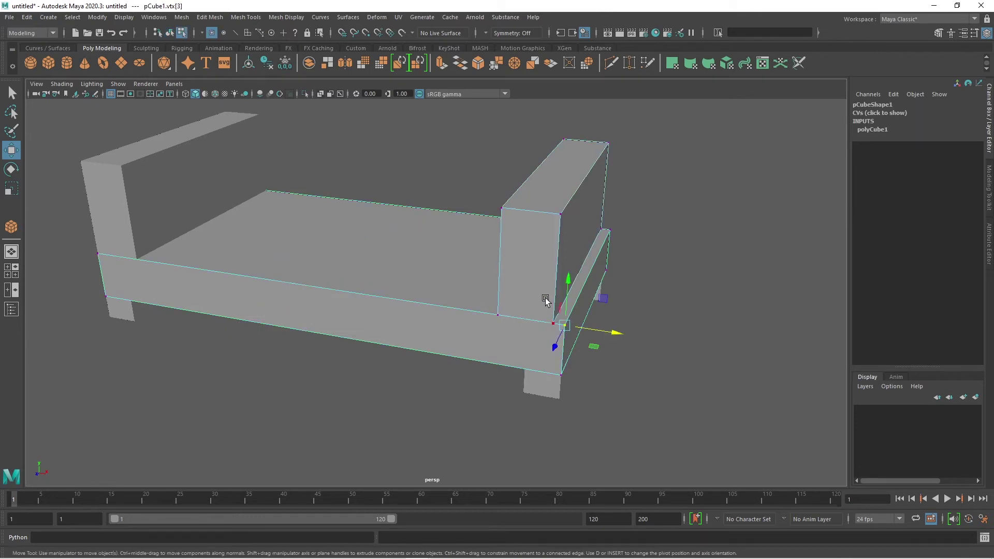
click(552, 322)
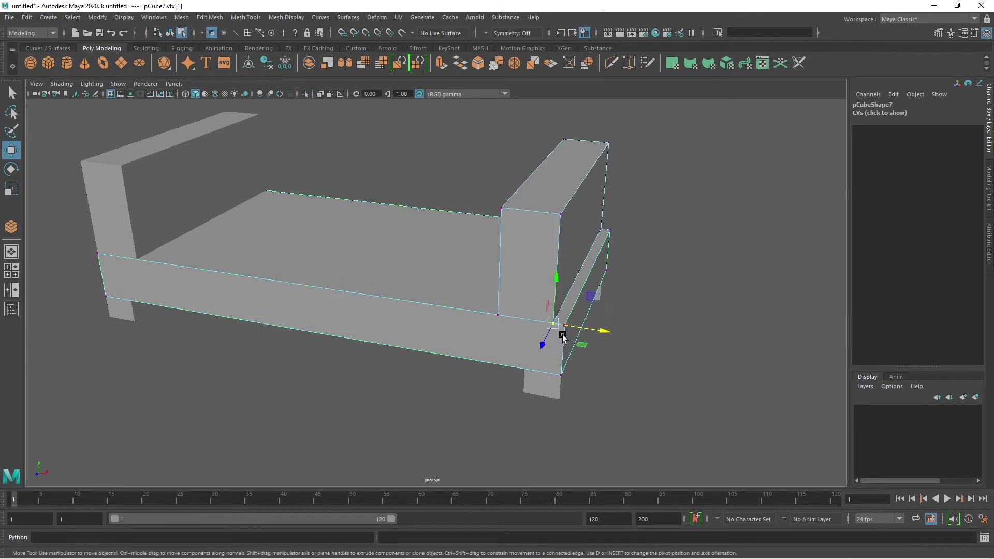
key(ctrl+z)
click(97, 17)
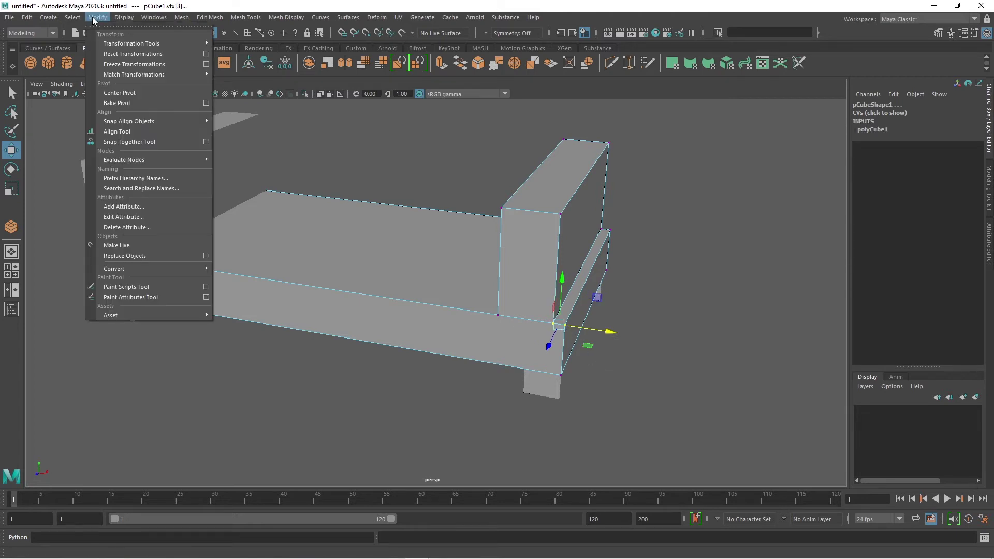
mouse_move(153, 120)
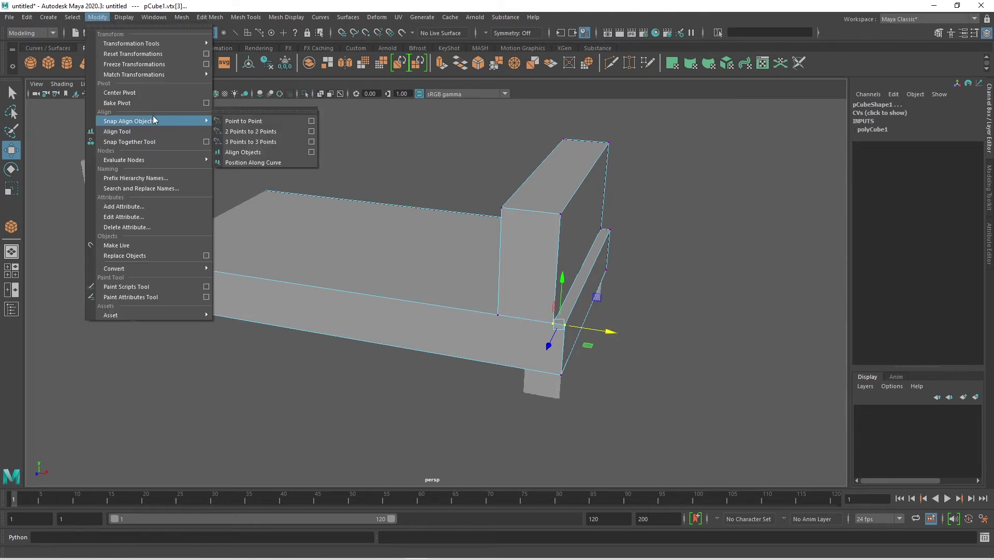
click(263, 120)
click(632, 395)
right_drag(584, 255, 632, 239)
click(685, 305)
Inspect the base and both armrests from several angles and check each block's dimensions to work out the space between the armrests
scroll(592, 329, down, 4)
alt+drag(592, 334, 417, 371)
alt+drag(601, 352, 498, 306)
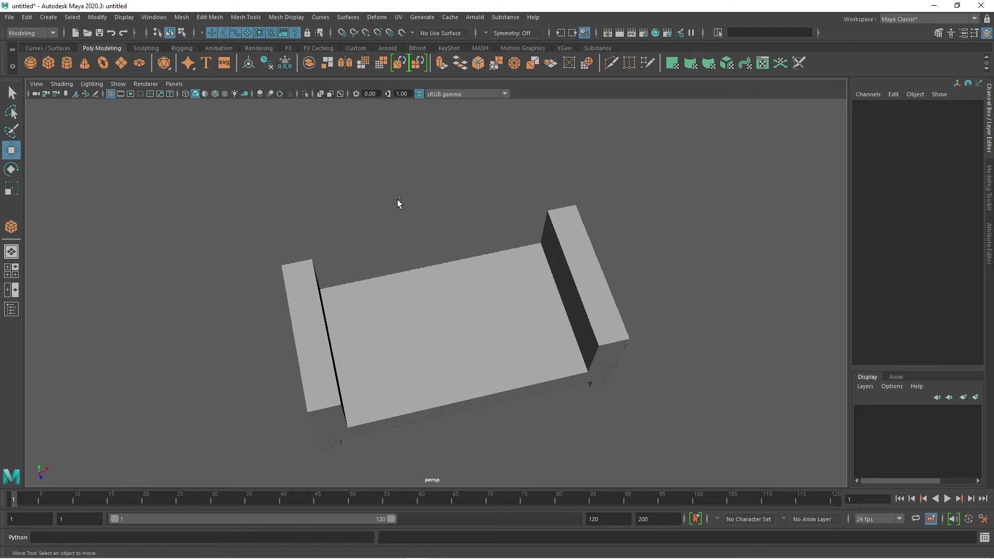
mouse_move(498, 349)
alt+mouse_down()
mouse_move(428, 328)
mouse_move(490, 343)
alt+mouse_up()
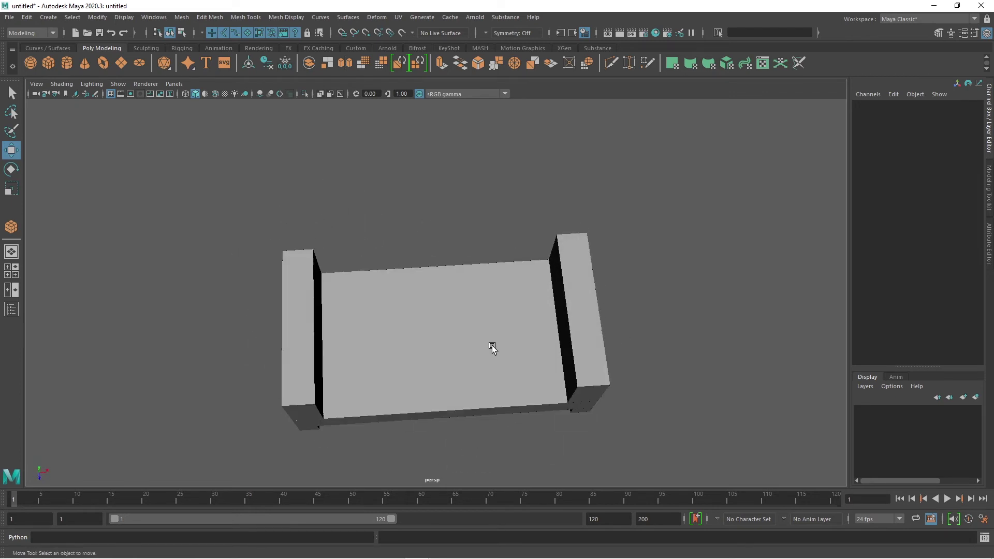
click(516, 312)
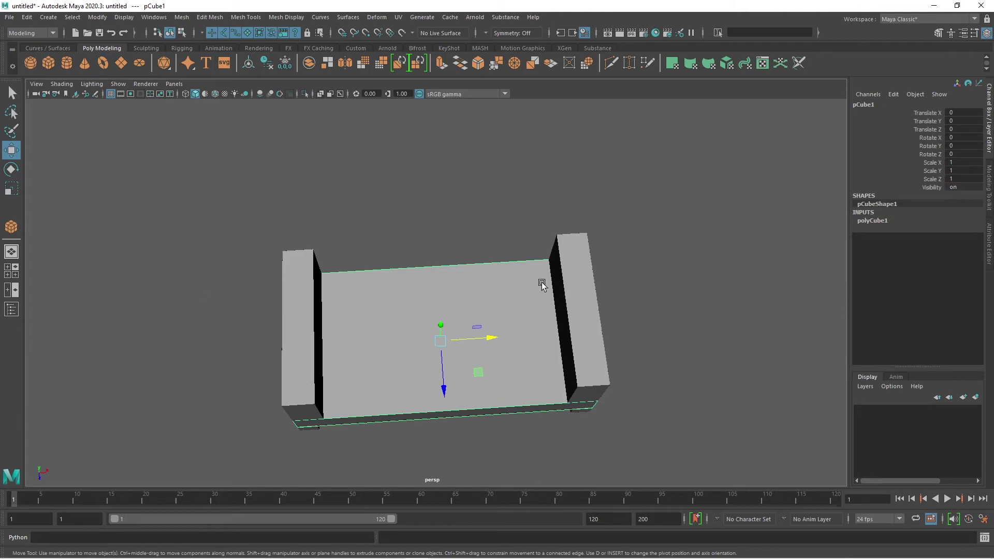
click(592, 284)
click(304, 284)
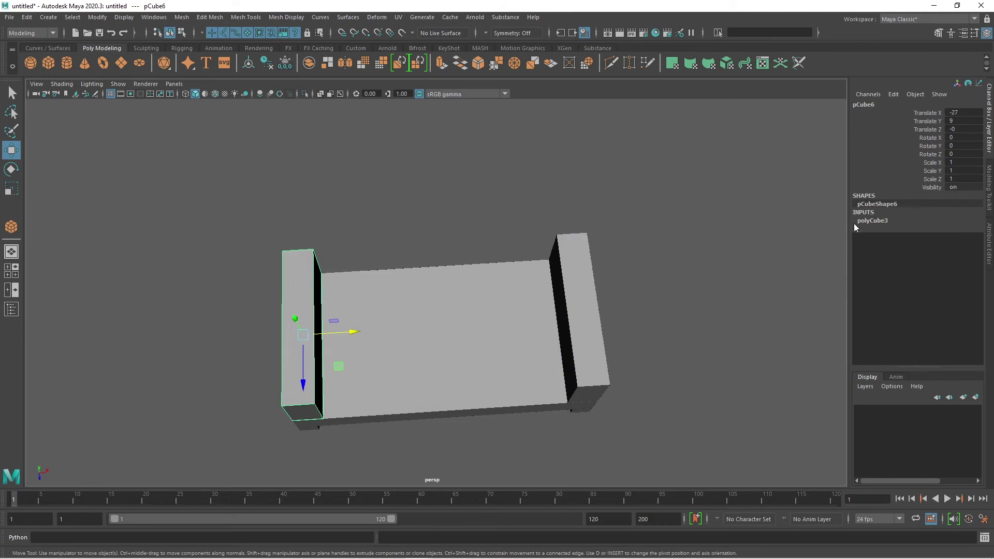
click(587, 271)
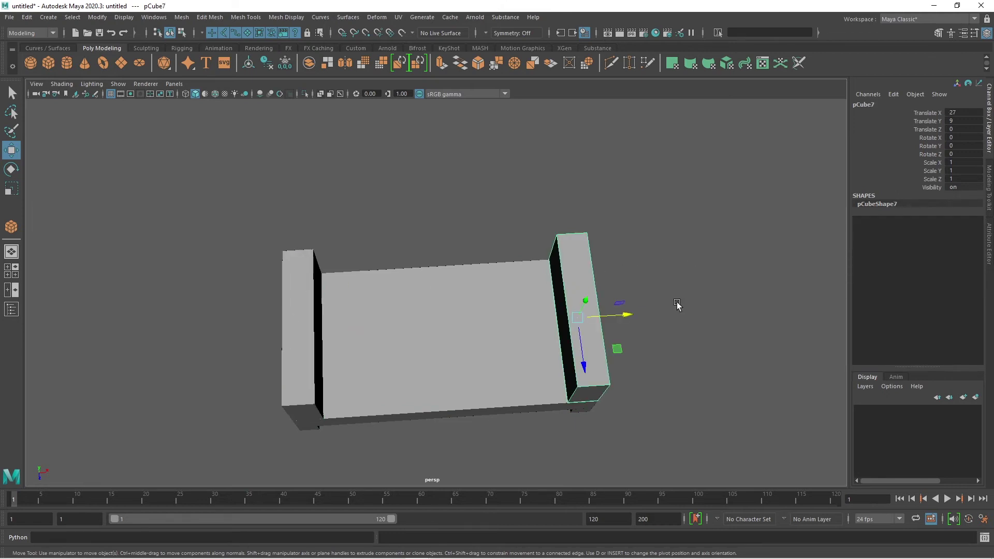
click(730, 315)
click(455, 359)
click(739, 350)
alt+drag(739, 349, 259, 220)
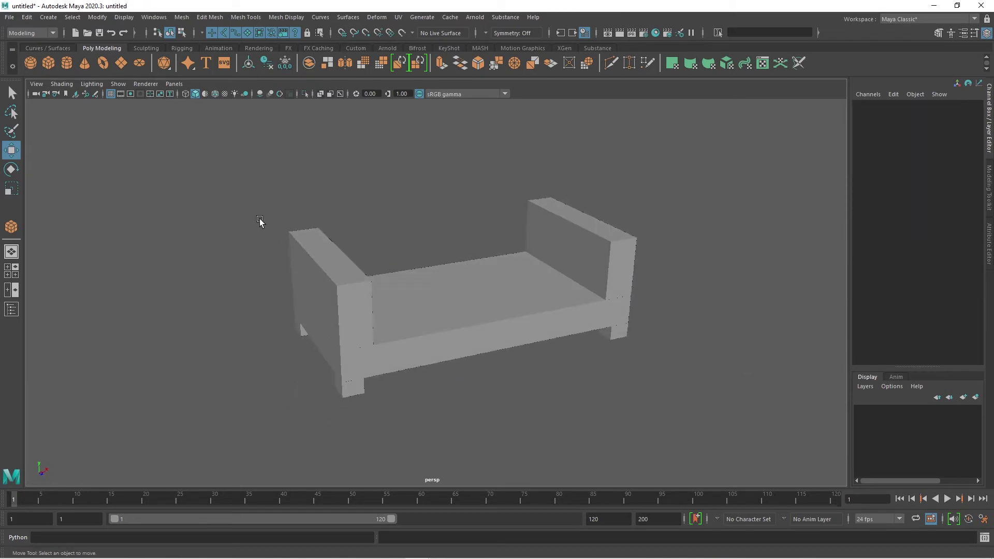
Create a polygon cube at about Z 30.7 in front of the base, with width 48, height 18 and depth 6
click(48, 63)
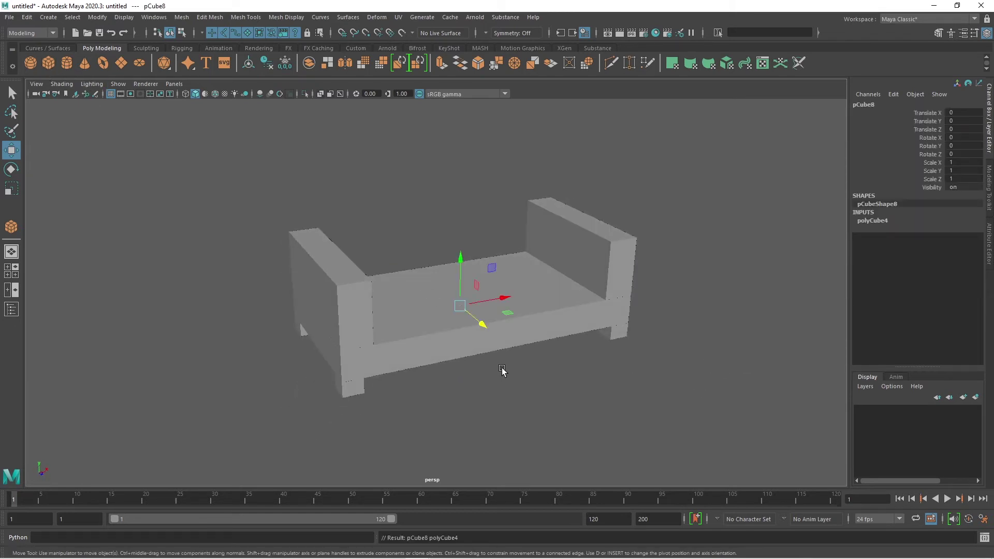
drag(465, 322, 657, 386)
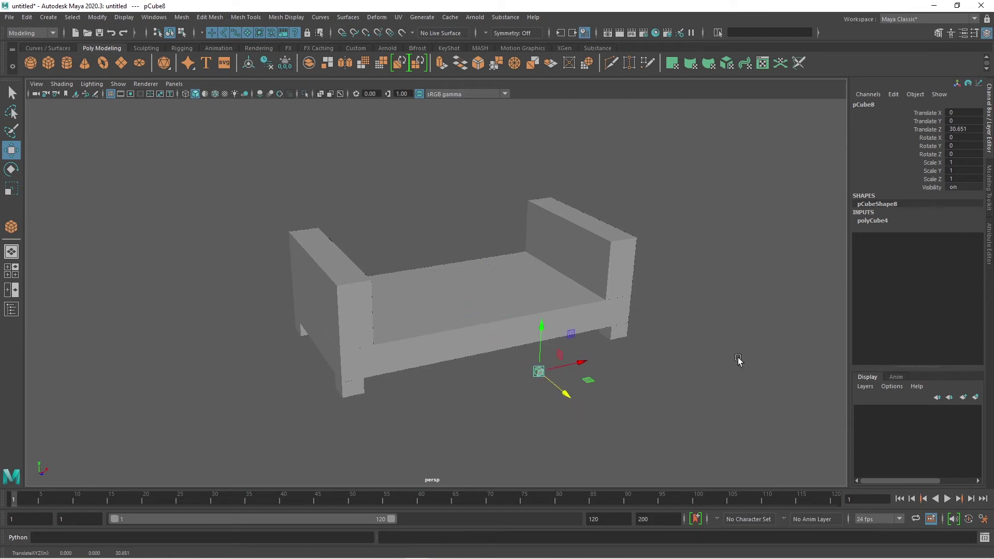
click(872, 221)
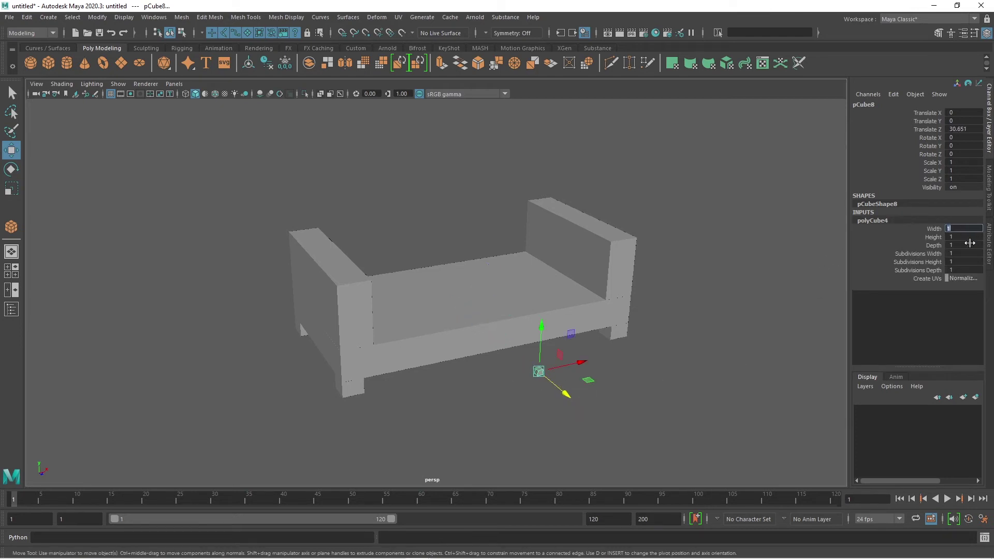
key(Return)
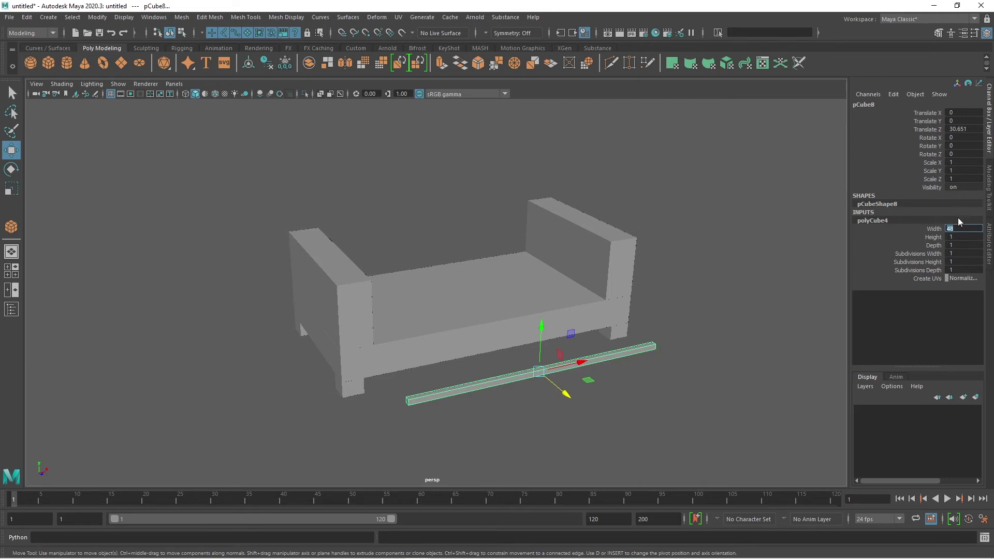
click(959, 244)
text(6)
key(Return)
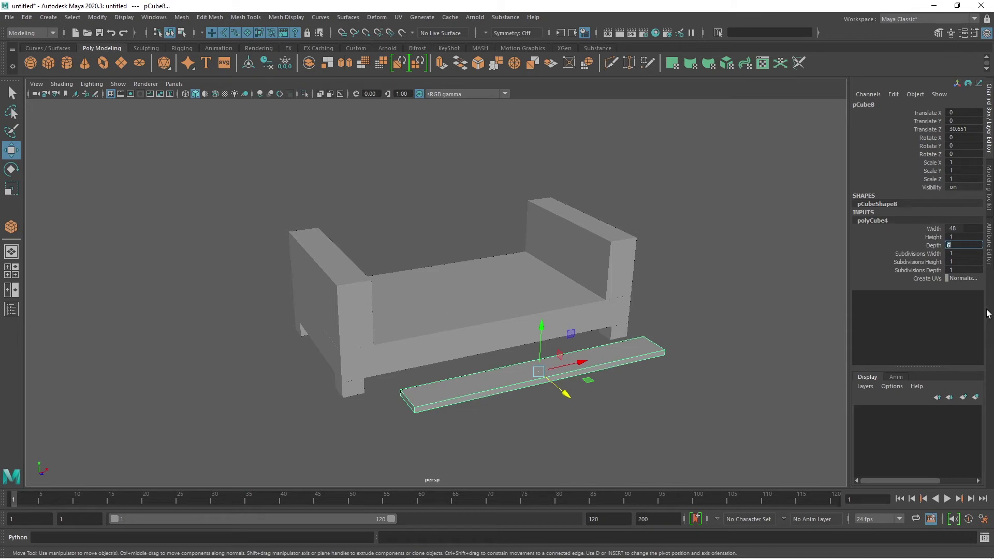
click(967, 236)
key(Return)
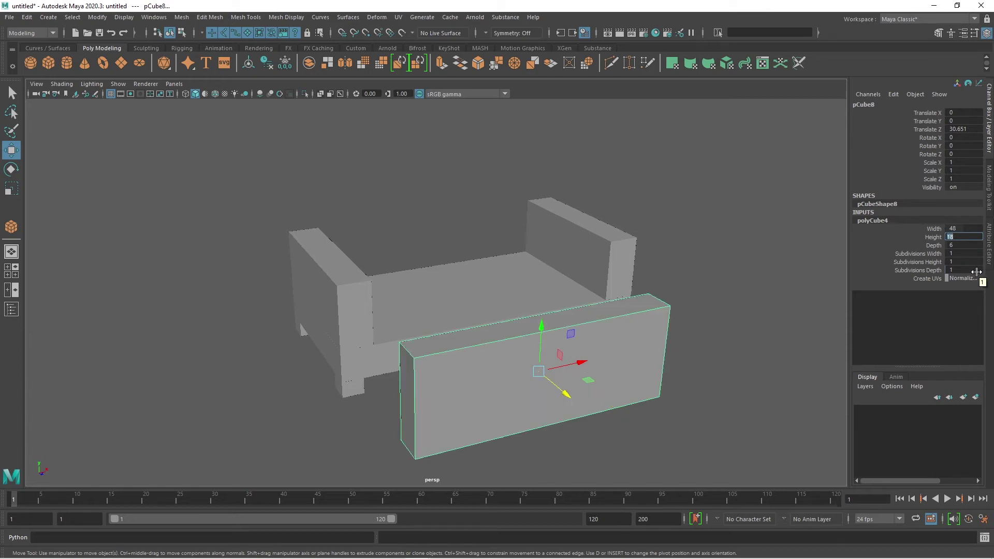
Move the backrest block along Z to about -28.7, behind the base
alt+drag(592, 435, 645, 393)
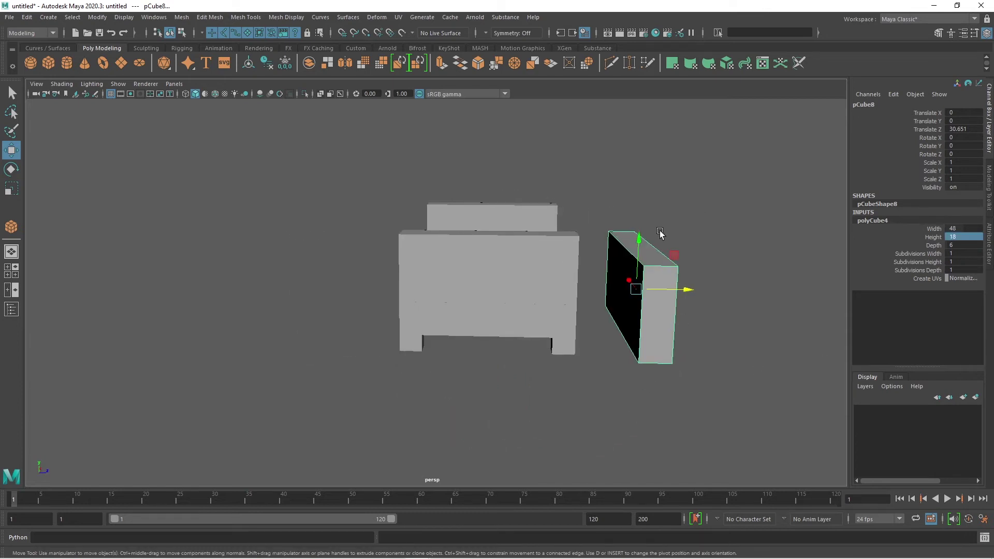
drag(687, 289, 514, 366)
scroll(524, 362, up, 2)
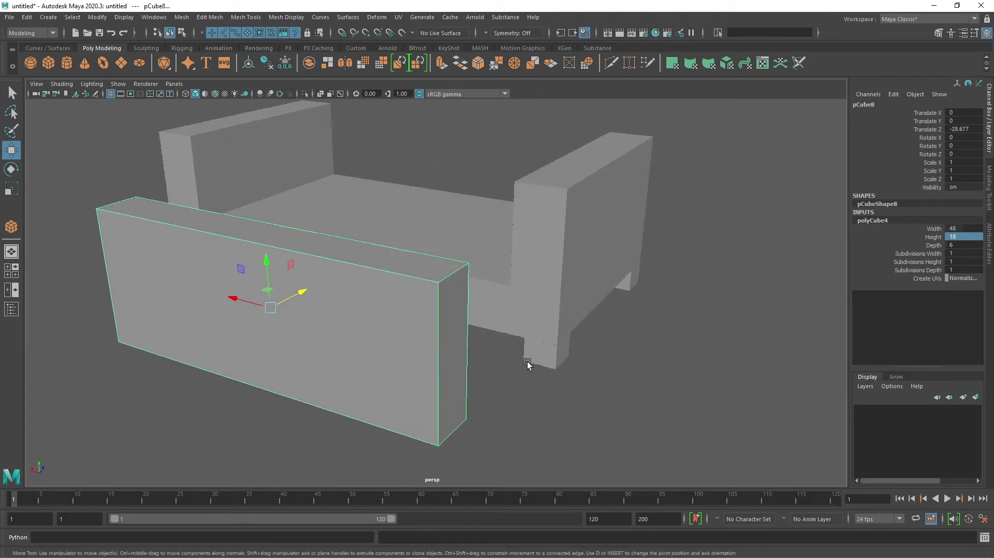
Snap the backrest's lower outer rear vertex to the neighbouring armrest's lower inner rear vertex with Point to Point alignment, and return to object selection
click(498, 316)
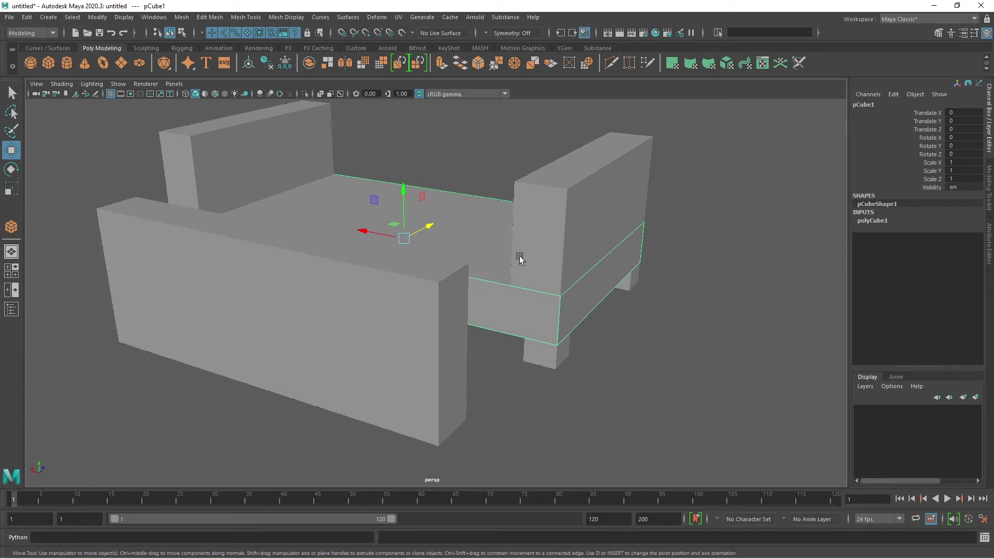
click(518, 230)
click(547, 407)
click(425, 304)
click(517, 244)
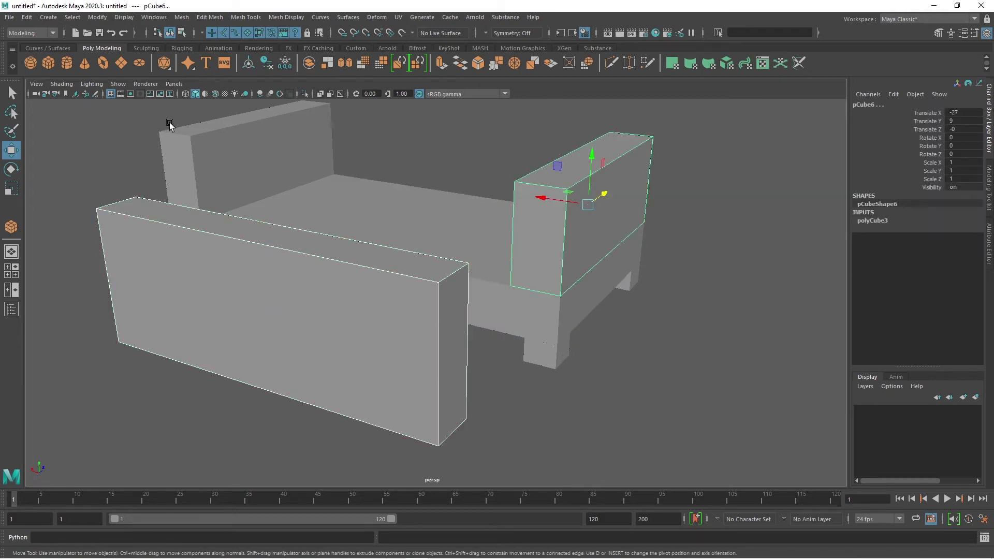
click(182, 33)
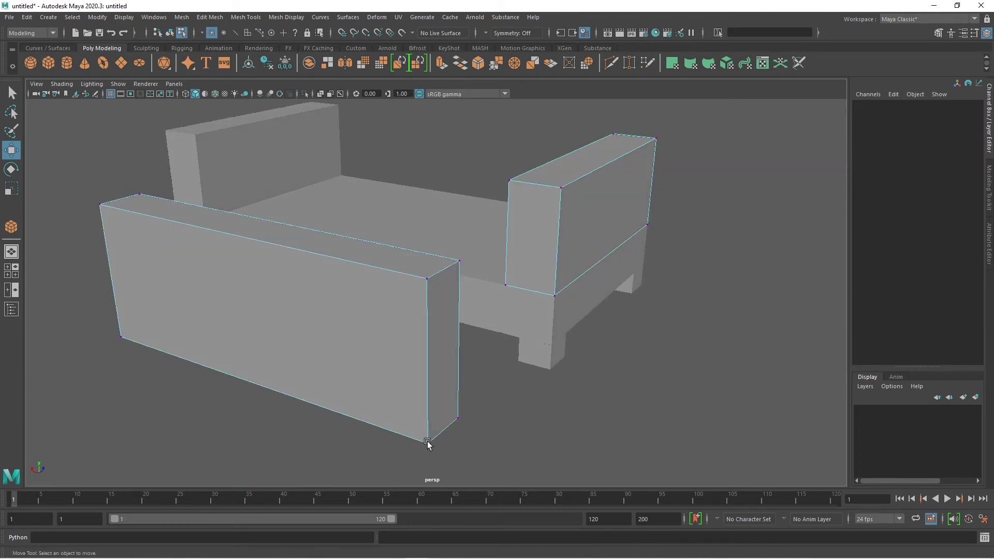
click(428, 443)
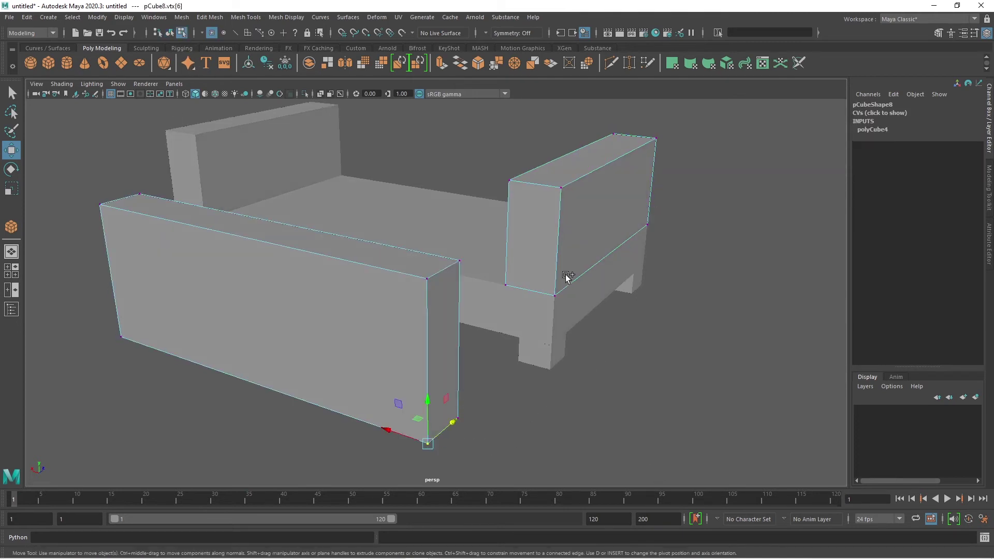
shift+click(508, 275)
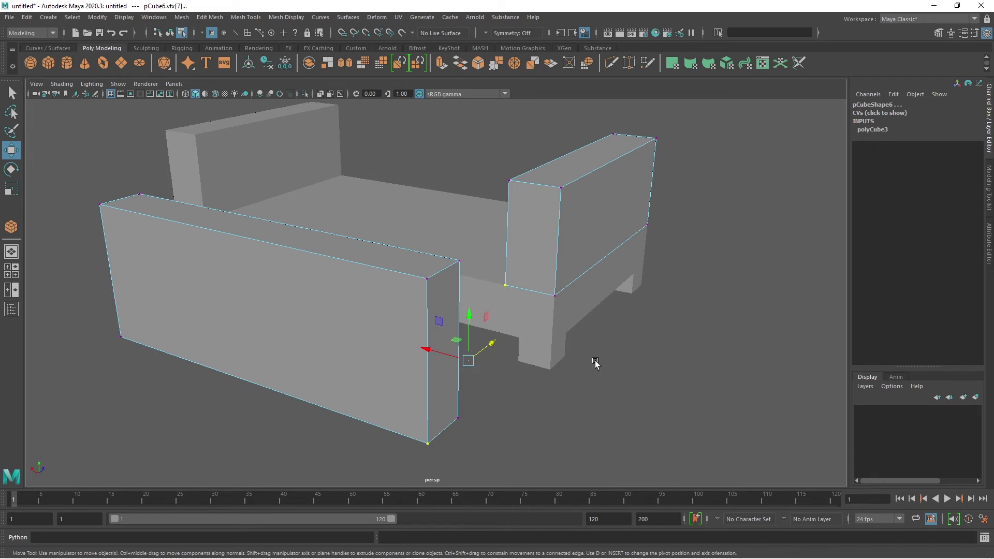
click(98, 17)
mouse_move(143, 122)
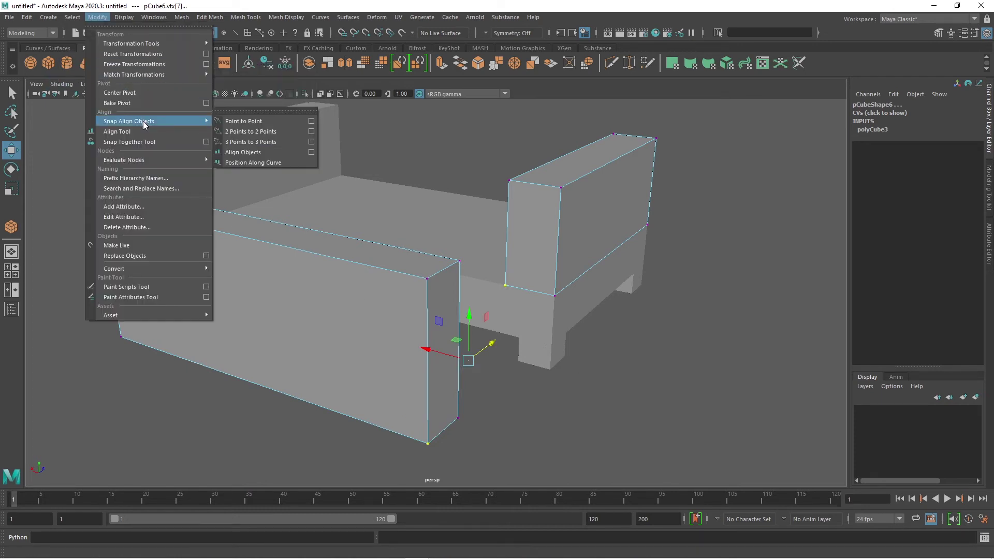
click(242, 125)
alt+drag(745, 404, 595, 373)
right_click(449, 146)
right_drag(449, 146, 499, 131)
click(629, 349)
Create a polygon cube in front of the sofa base at about Z 25.2 for a seat cushion
scroll(653, 368, down, 3)
mouse_move(653, 369)
alt+mouse_down()
mouse_move(581, 353)
mouse_move(645, 353)
alt+mouse_up()
alt+drag(397, 266, 537, 308)
click(529, 302)
alt+drag(603, 308, 595, 339)
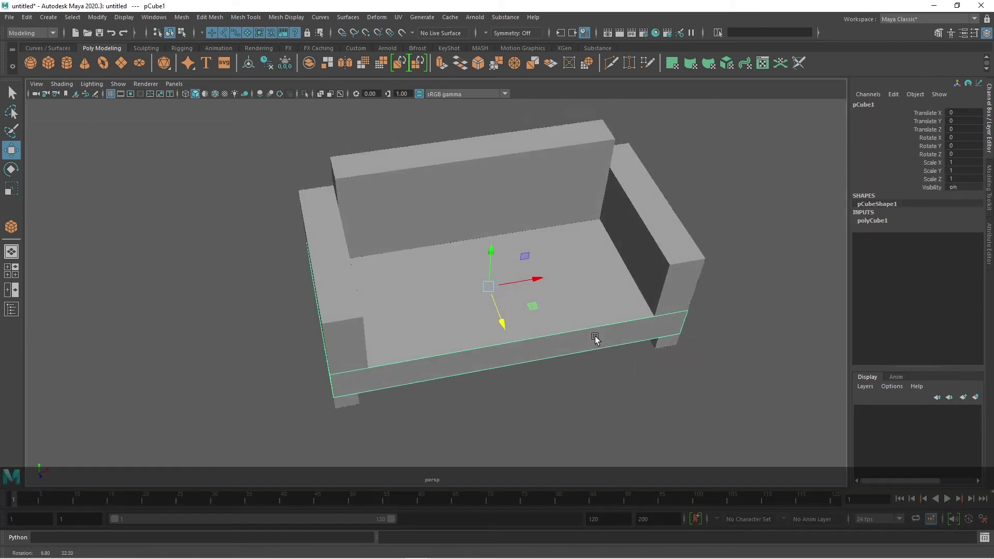
click(613, 412)
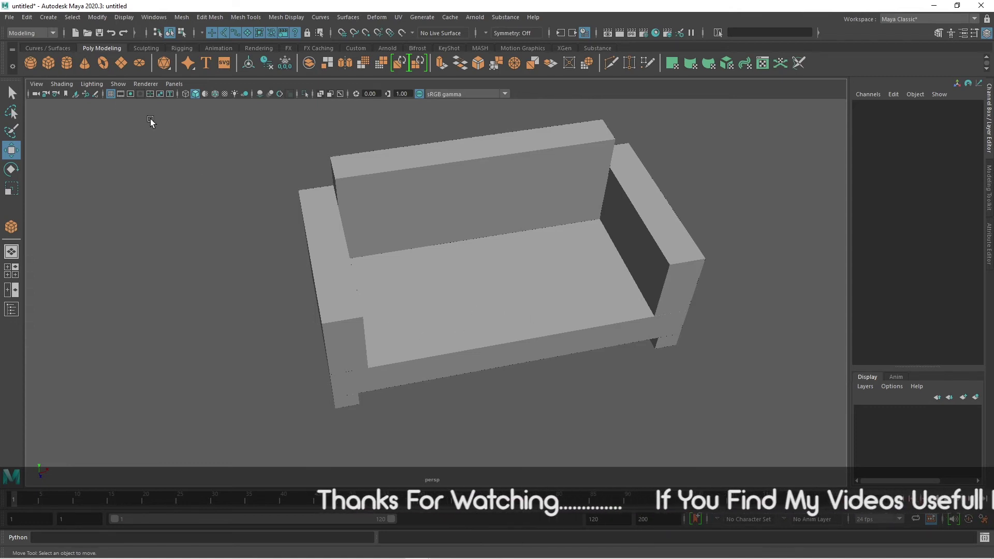
click(49, 63)
drag(506, 325, 638, 391)
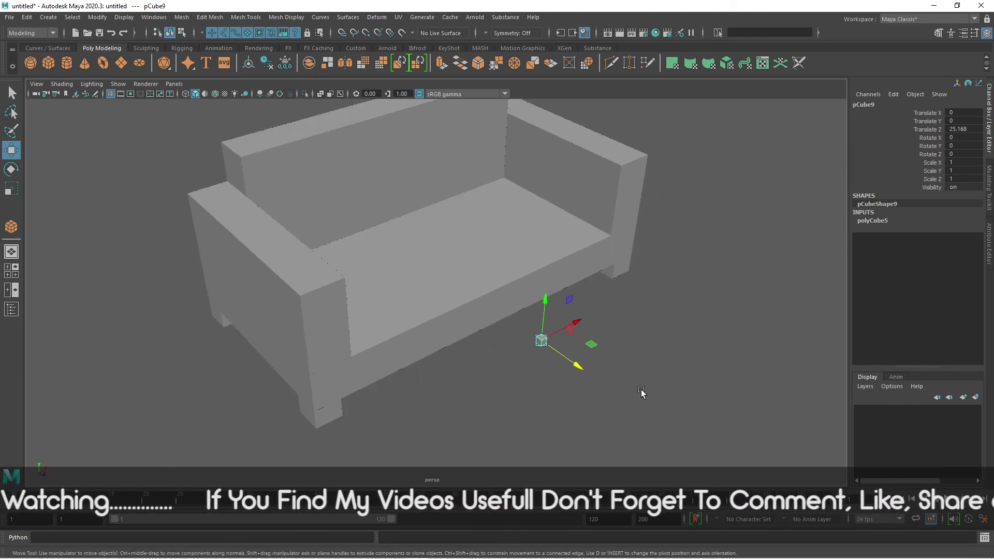
alt+middle_drag(637, 392, 628, 373)
Set the seat cushion cube's width to 24, height to 6 and depth to 24
click(878, 220)
double_click(959, 229)
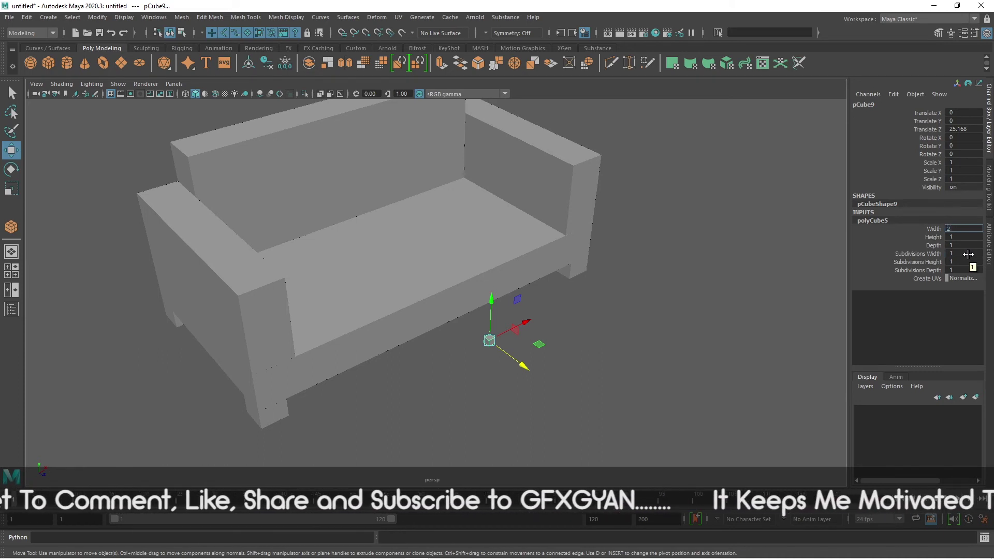
key(Tab)
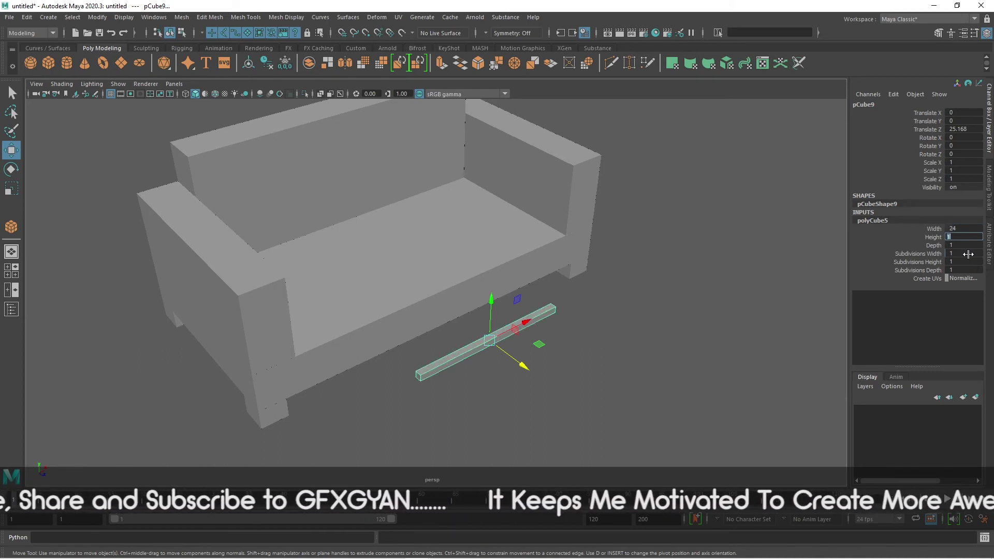
key(Tab)
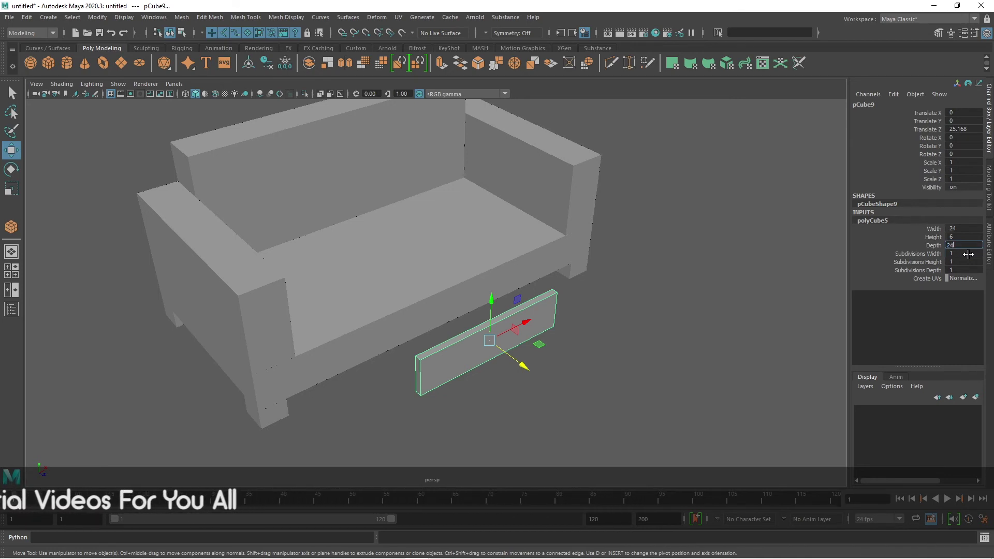
key(Return)
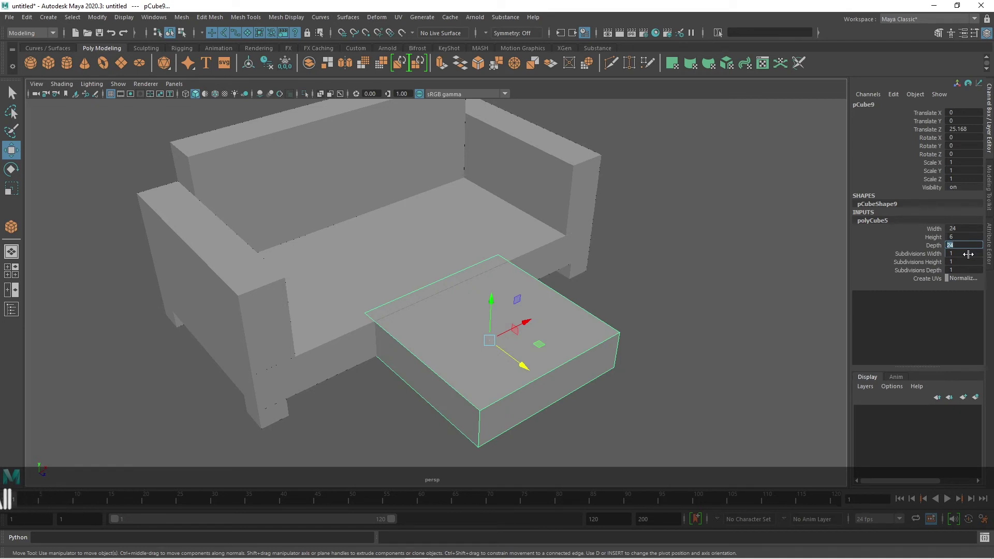
alt+drag(692, 314, 364, 243)
alt+right_drag(363, 243, 434, 321)
alt+drag(434, 320, 444, 338)
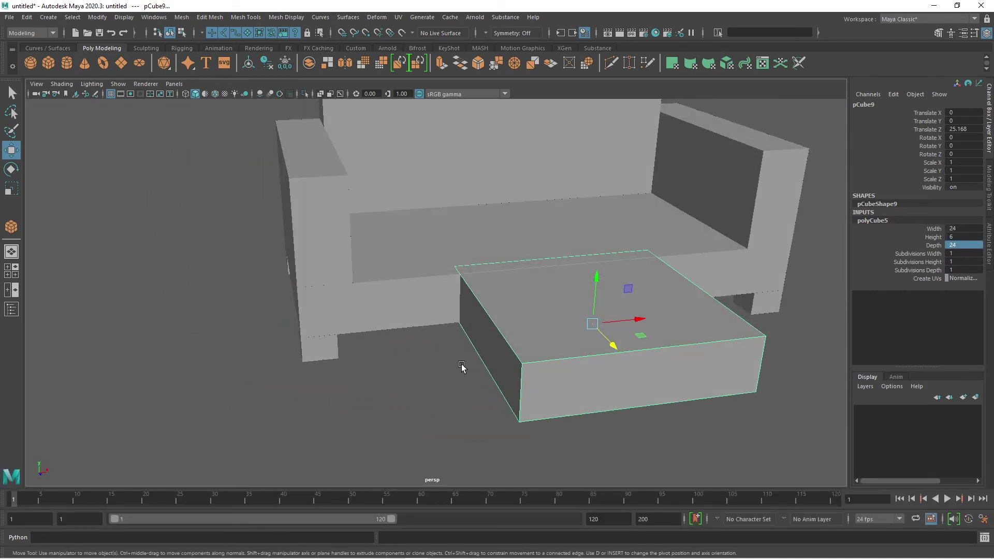
right_click(548, 391)
right_click(553, 340)
right_click(591, 318)
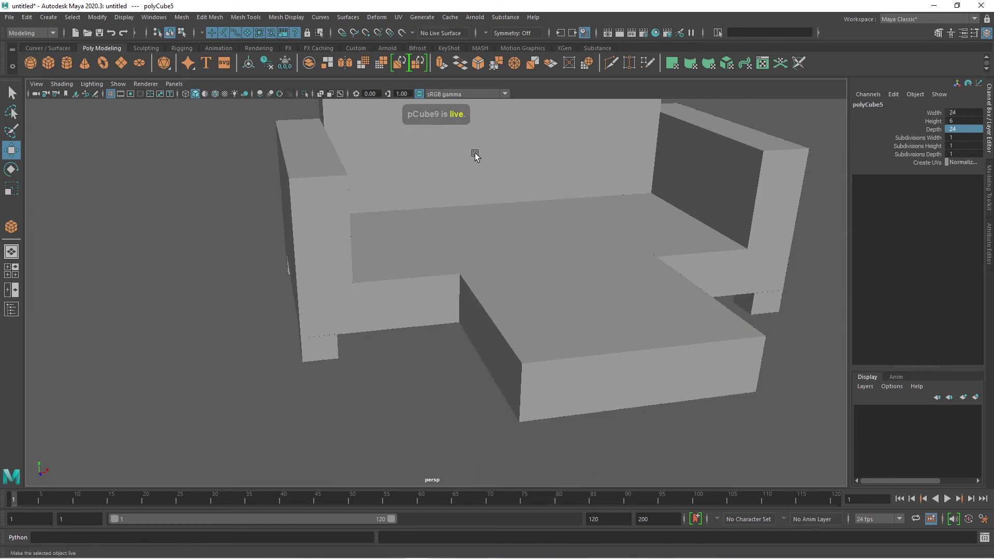
click(402, 33)
click(572, 341)
key(ctrl+z)
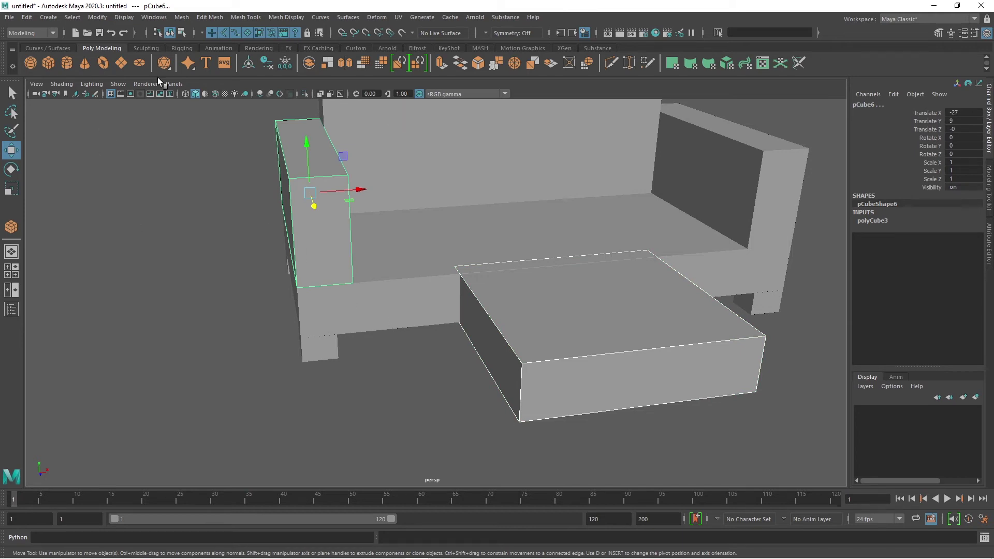
Snap the cushion's lower front-left vertex to the left armrest's lower inner front vertex with Point to Point alignment, and return to object selection
key(F9)
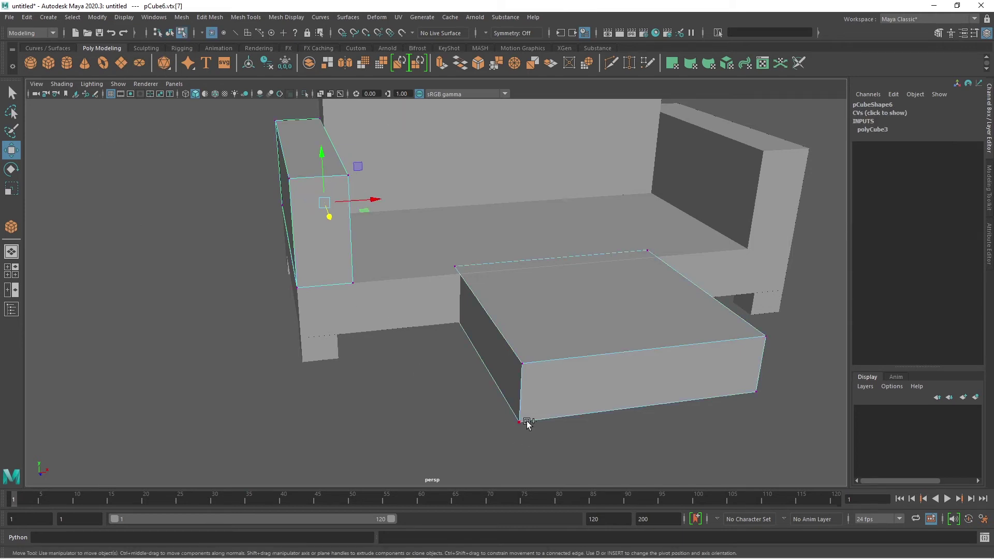
click(433, 405)
click(519, 421)
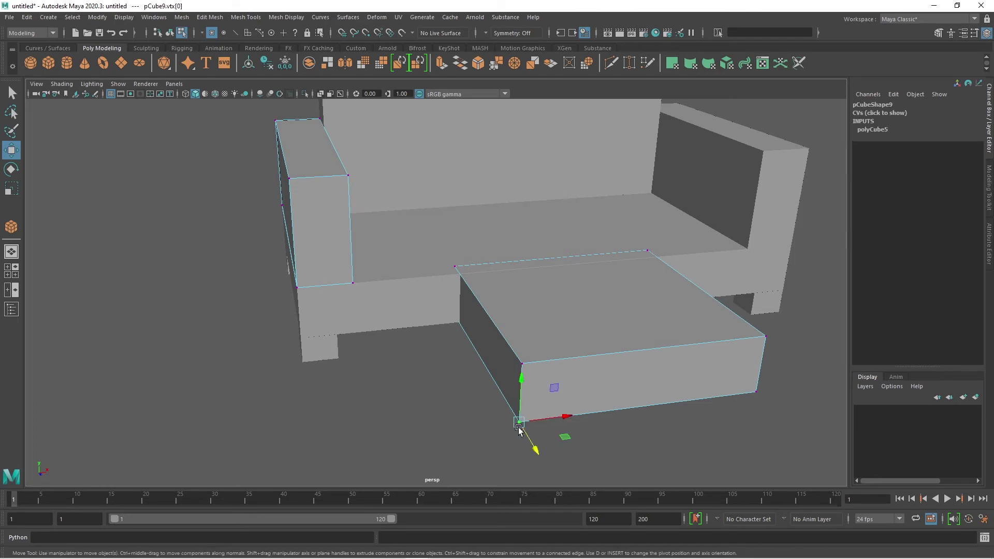
shift+click(353, 282)
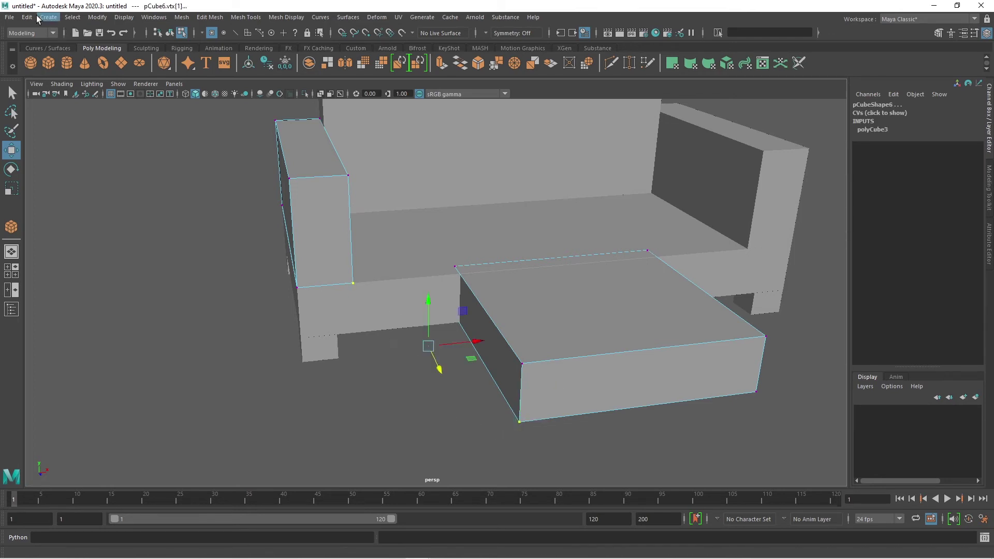
click(98, 17)
mouse_move(163, 121)
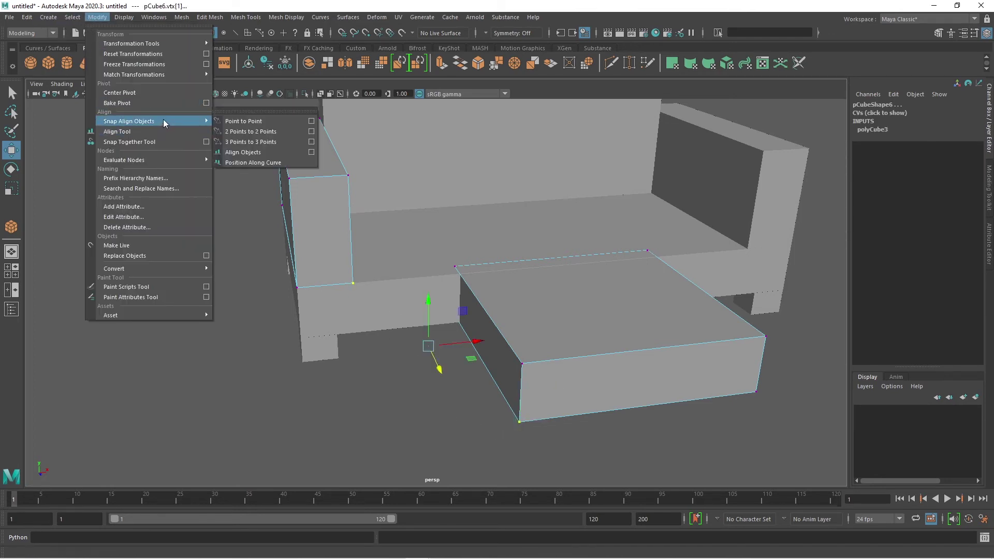
click(269, 119)
alt+drag(580, 402, 548, 311)
right_drag(483, 191, 484, 157)
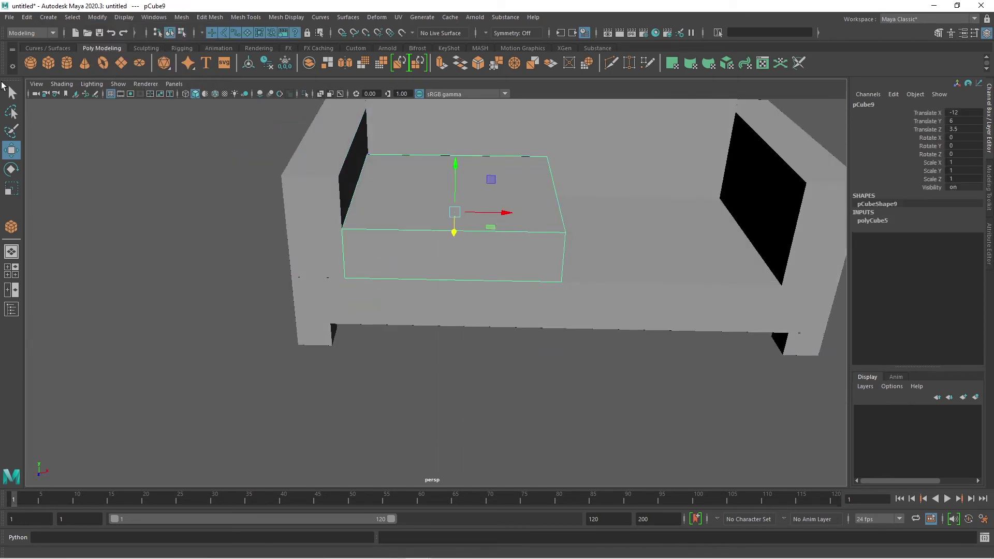
Duplicate the seat cushion and move the copy along X to about 15.1, beside the original
click(26, 18)
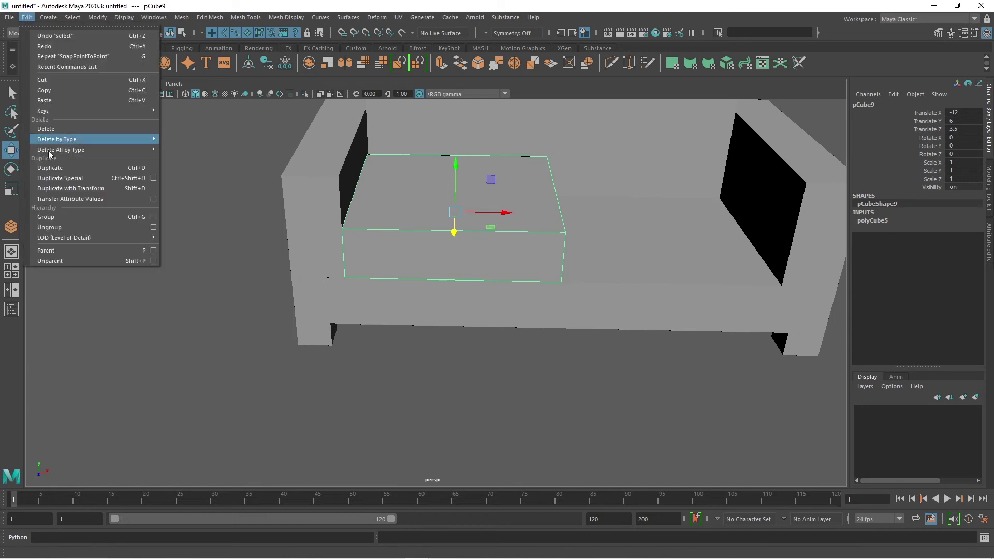
click(70, 168)
drag(505, 213, 732, 222)
scroll(678, 300, up, 2)
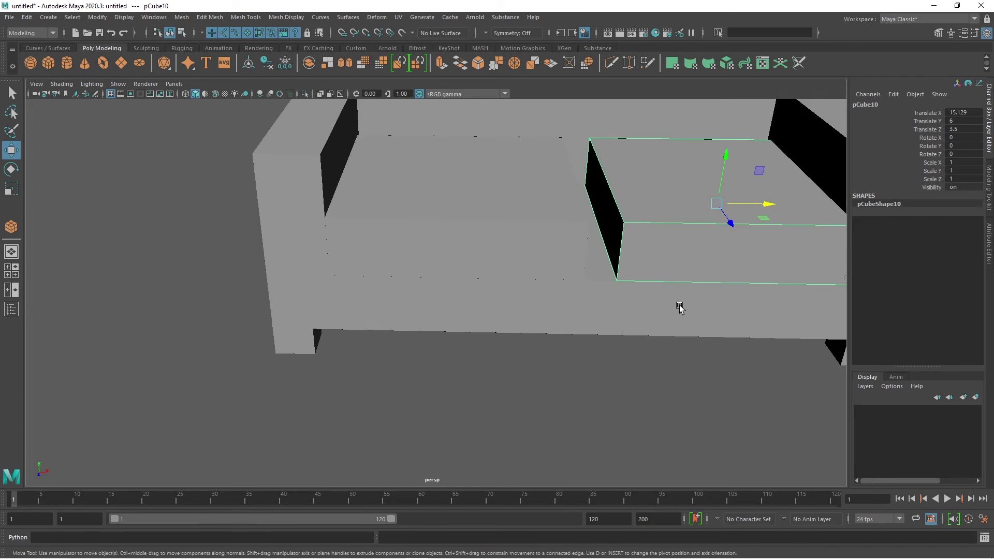
scroll(611, 310, down, 2)
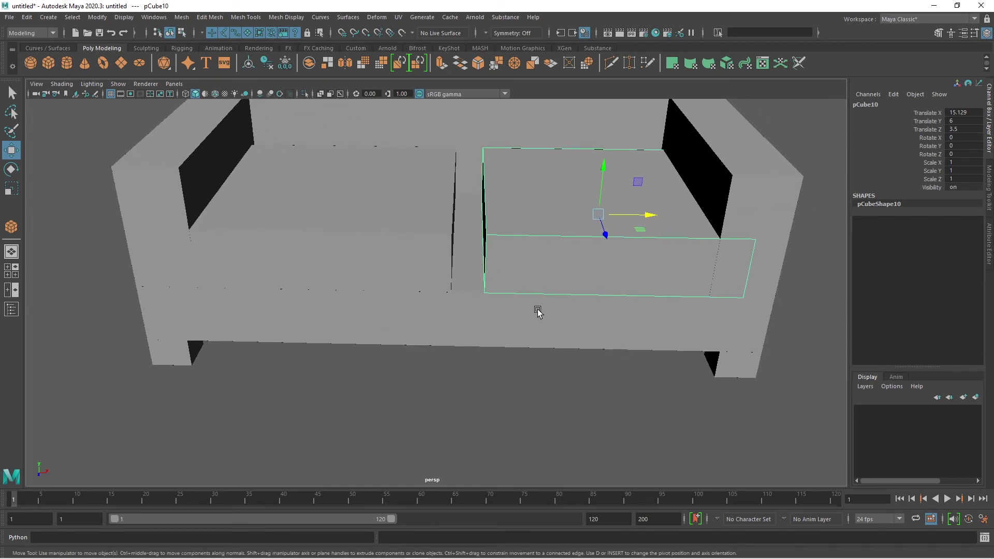
Snap the cushion copy's lower front-left vertex to the original cushion's lower front-right vertex with Point to Point alignment, and return to object selection
shift+click(422, 273)
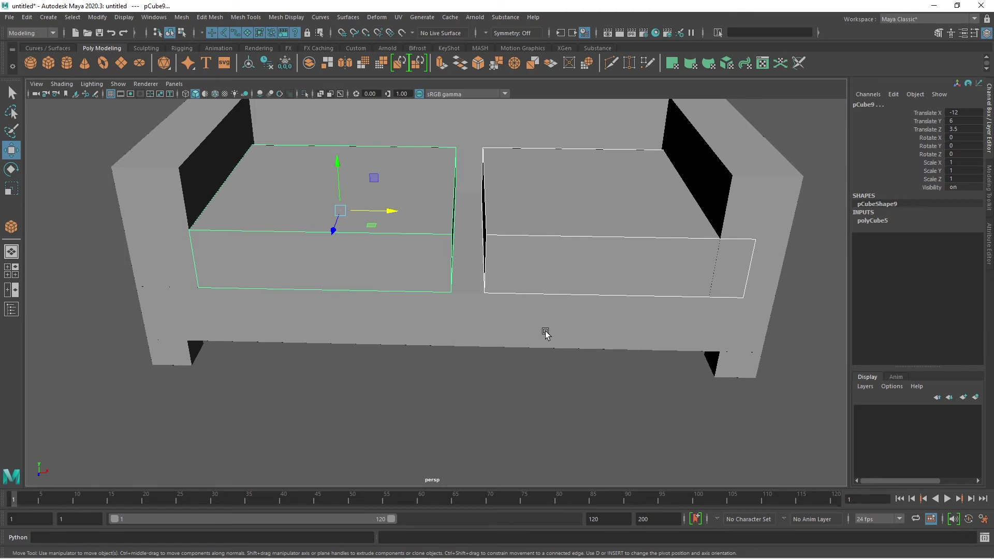
click(181, 32)
click(491, 289)
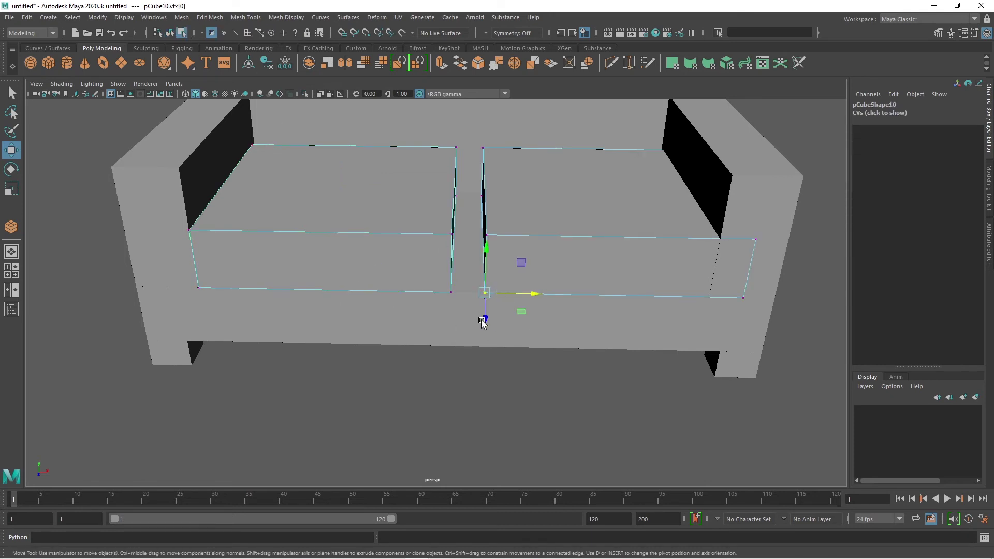
shift+click(451, 291)
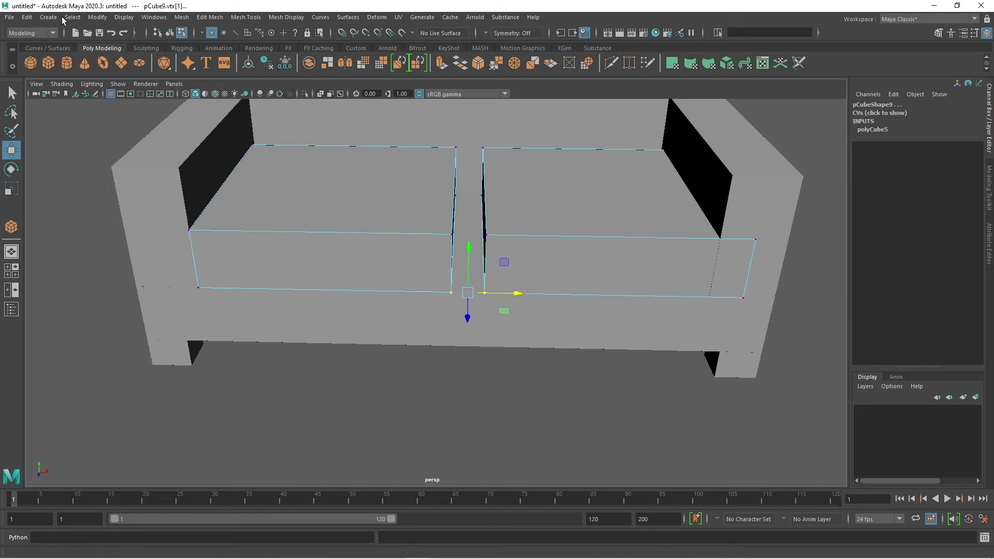
click(97, 18)
mouse_move(151, 121)
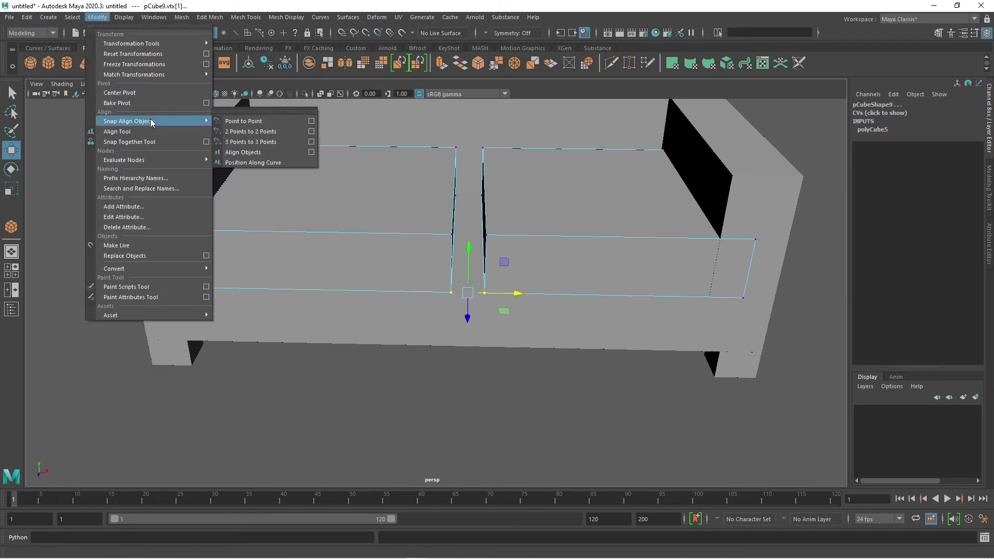
click(267, 122)
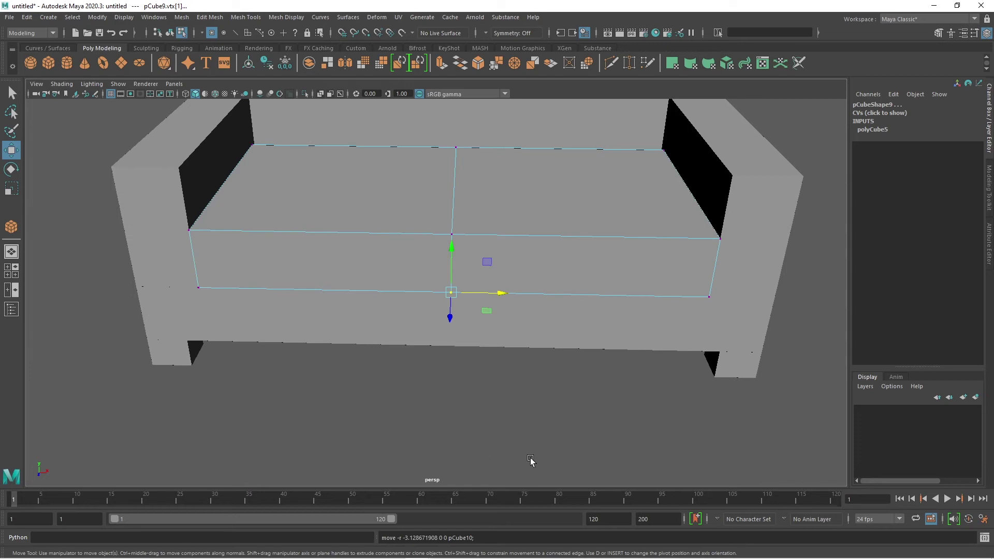
right_drag(505, 264, 570, 230)
Inspect the sofa from the front and check the placement of both seat cushions between the armrests
alt+drag(539, 402, 474, 317)
click(482, 310)
alt+drag(492, 373, 505, 392)
scroll(504, 393, up, 2)
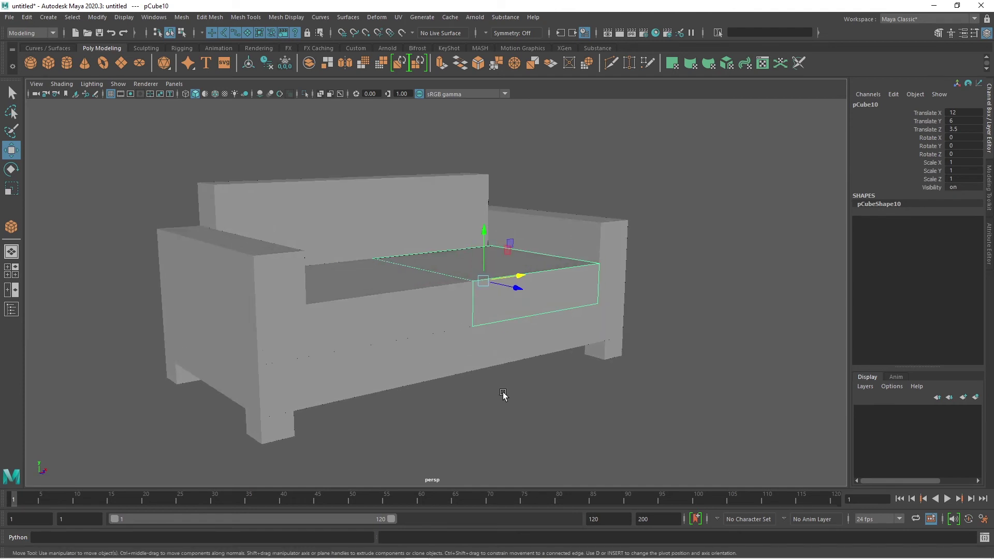
alt+drag(502, 392, 530, 393)
click(534, 393)
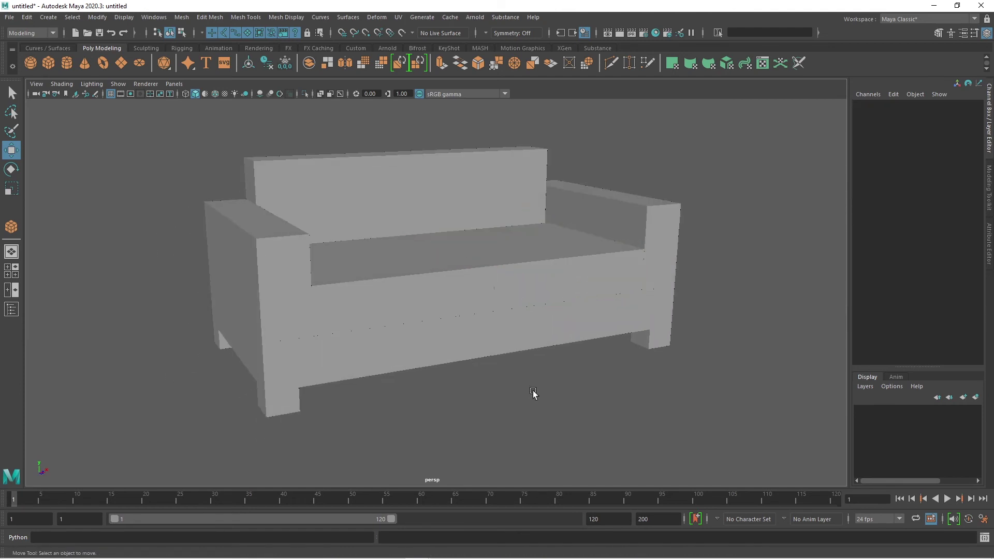
click(311, 284)
click(384, 288)
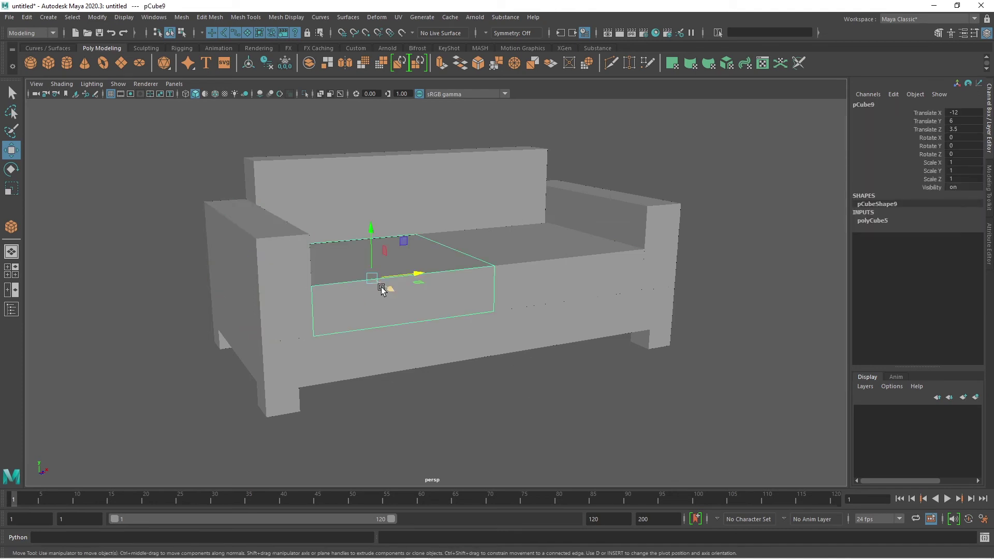
click(608, 420)
alt+drag(608, 420, 588, 404)
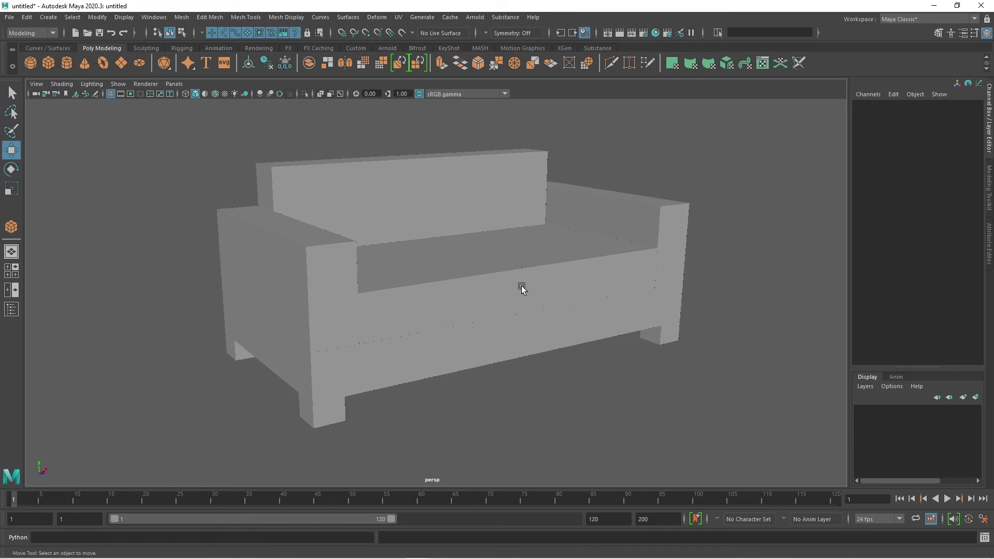
Review the sofa's separate blocks one by one, including the backrest, armrests, cushions, base and legs, and clear the selection
drag(181, 148, 339, 130)
click(362, 209)
click(625, 219)
click(549, 273)
click(429, 319)
click(312, 307)
click(326, 383)
click(314, 416)
click(574, 308)
click(595, 270)
click(430, 269)
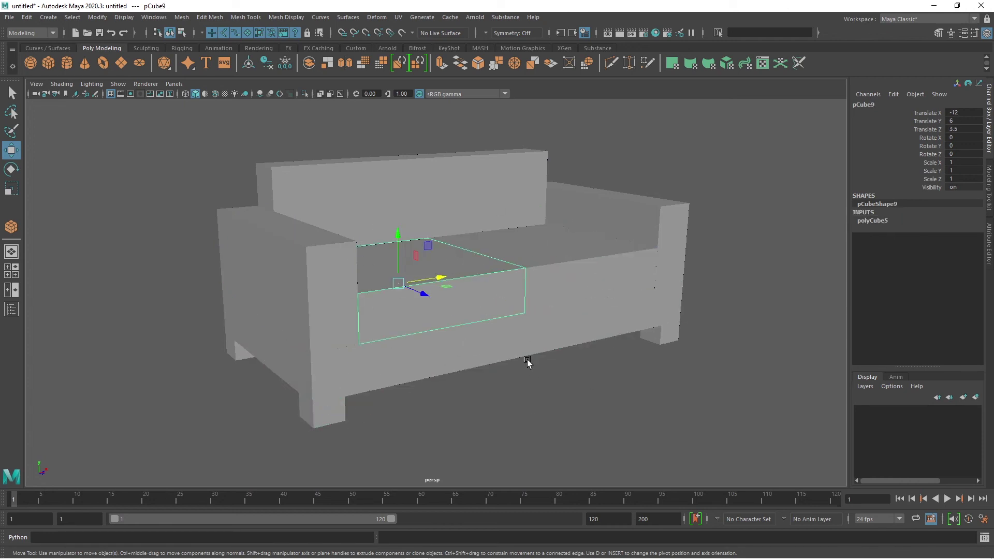
click(554, 406)
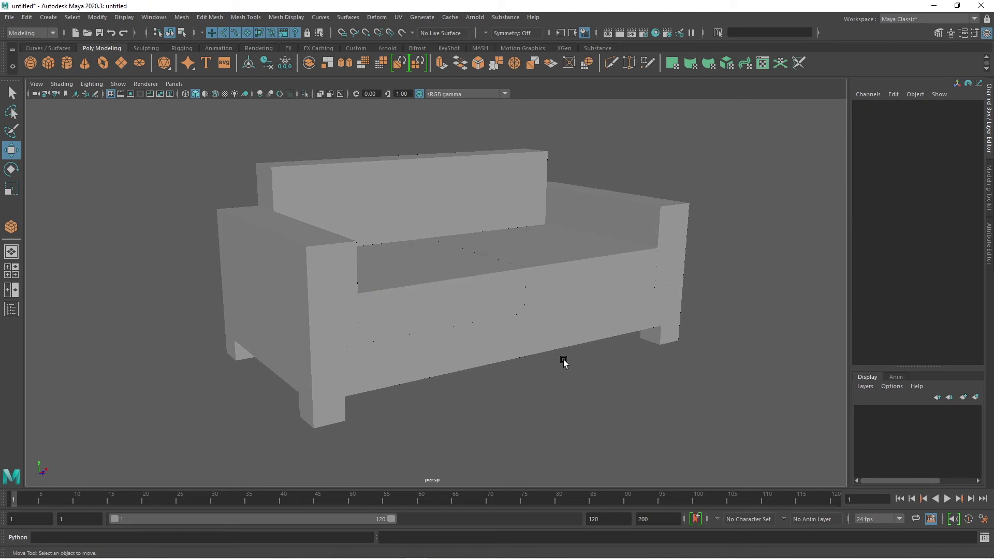
Show the sofa in the four-view layout and frame the whole model in the front, side and perspective views
key(space)
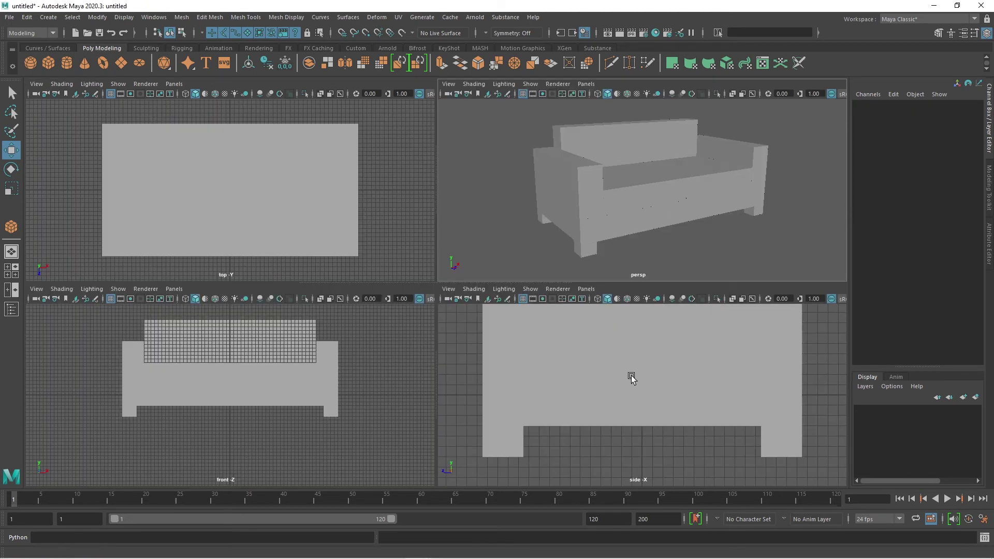
scroll(637, 416, down, 4)
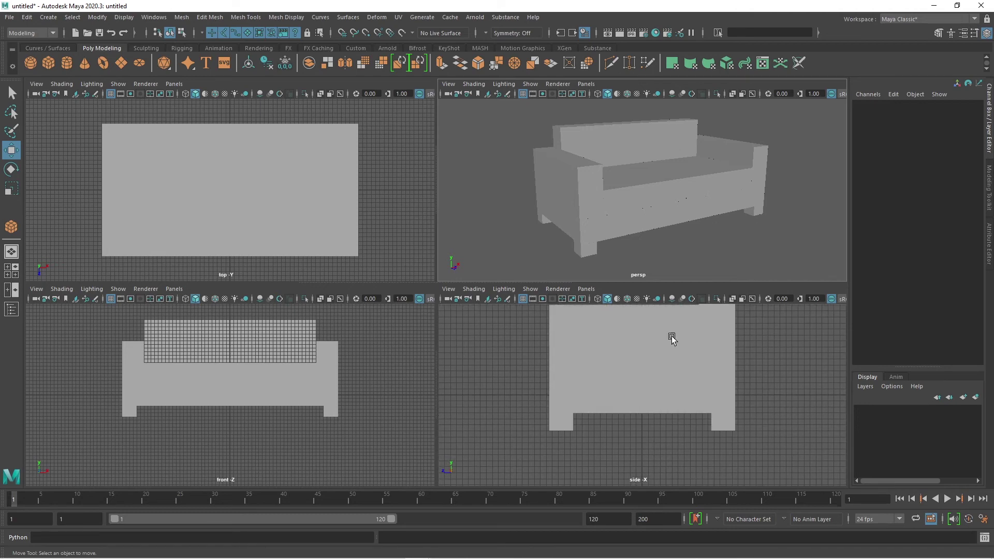
scroll(349, 409, up, 4)
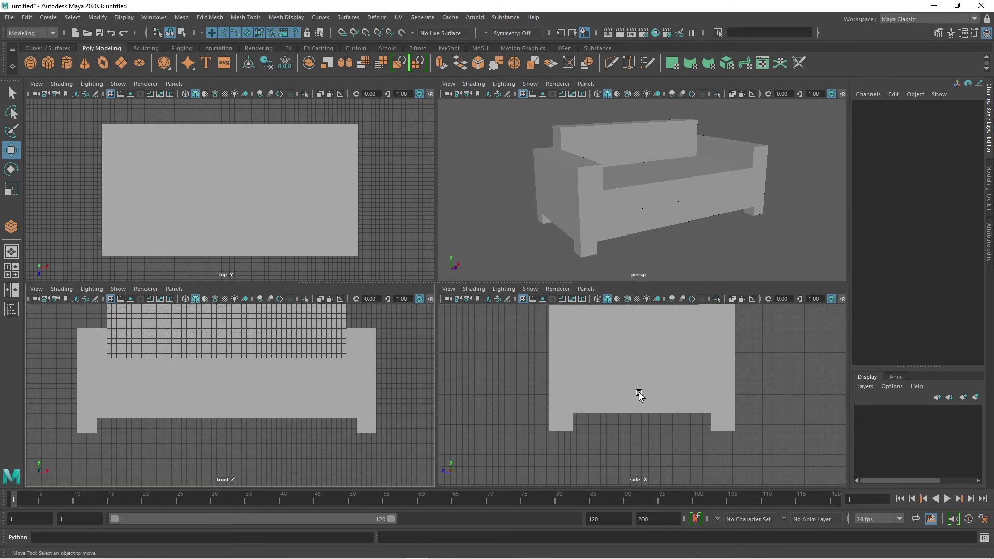
alt+middle_drag(636, 421, 625, 459)
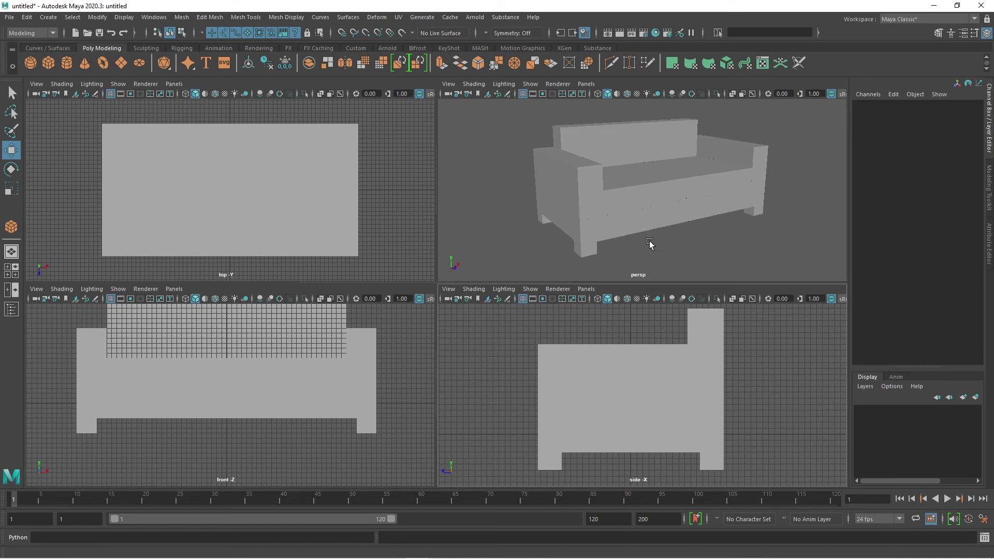
alt+drag(659, 244, 719, 250)
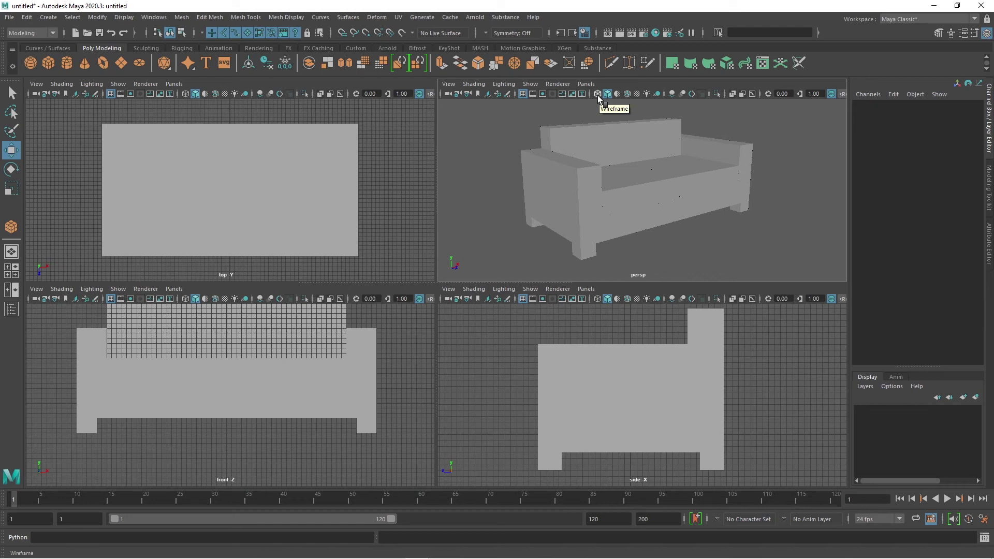
Examine the sofa's block structure in Wireframe in the perspective view, and return that view to smooth shading
click(472, 85)
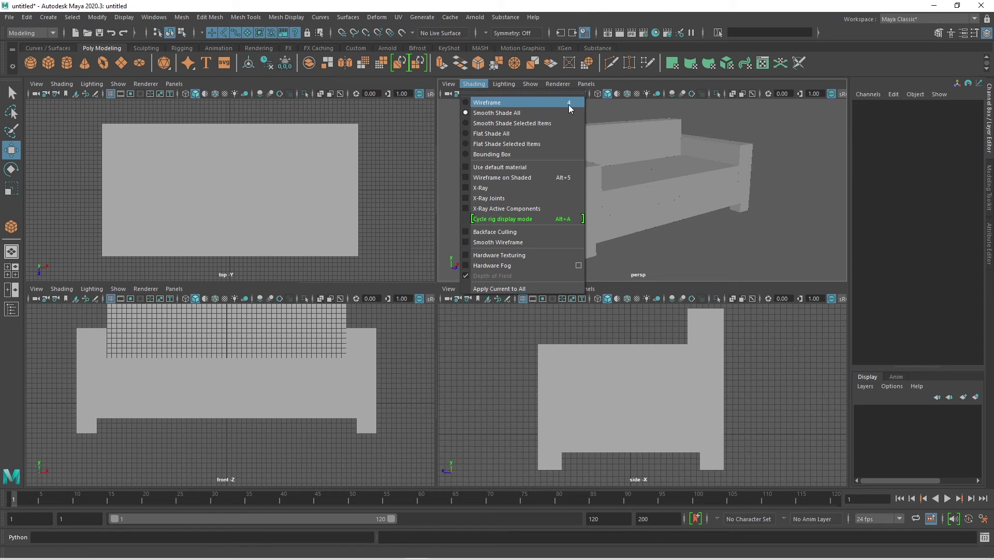
click(486, 103)
alt+drag(738, 234, 781, 225)
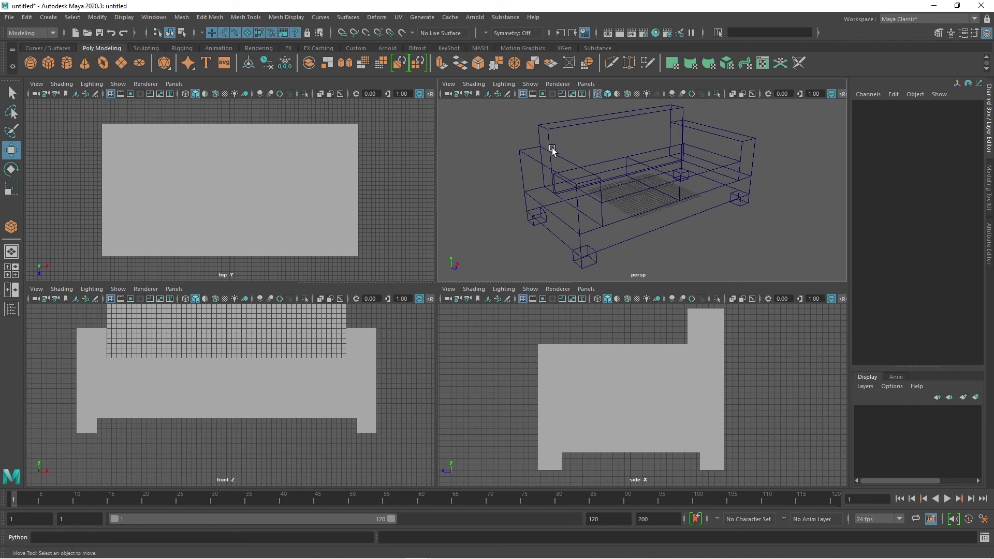
click(607, 93)
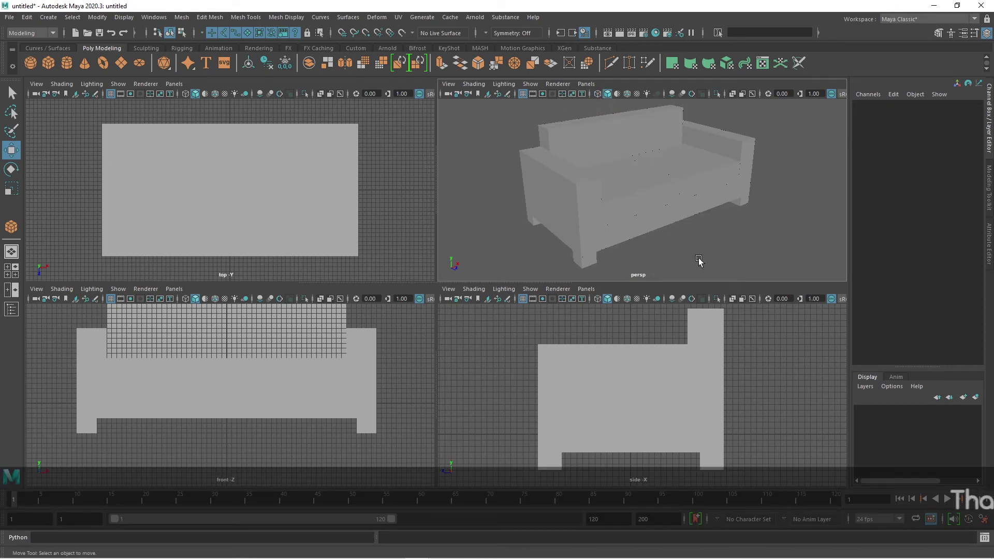
Compare Wireframe and shaded display of the sofa in the side, front and top views, ending with all three shaded
click(597, 299)
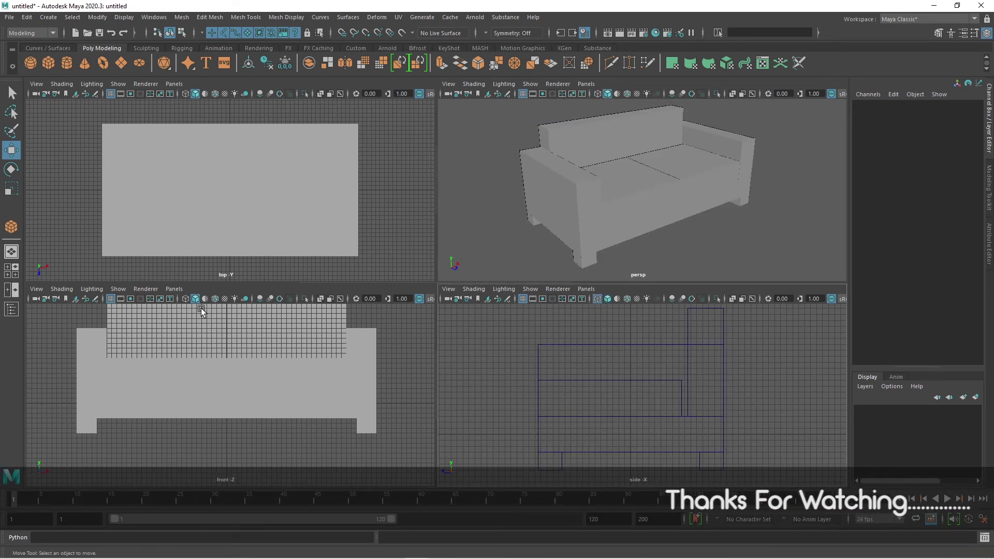
click(185, 299)
click(216, 94)
click(215, 94)
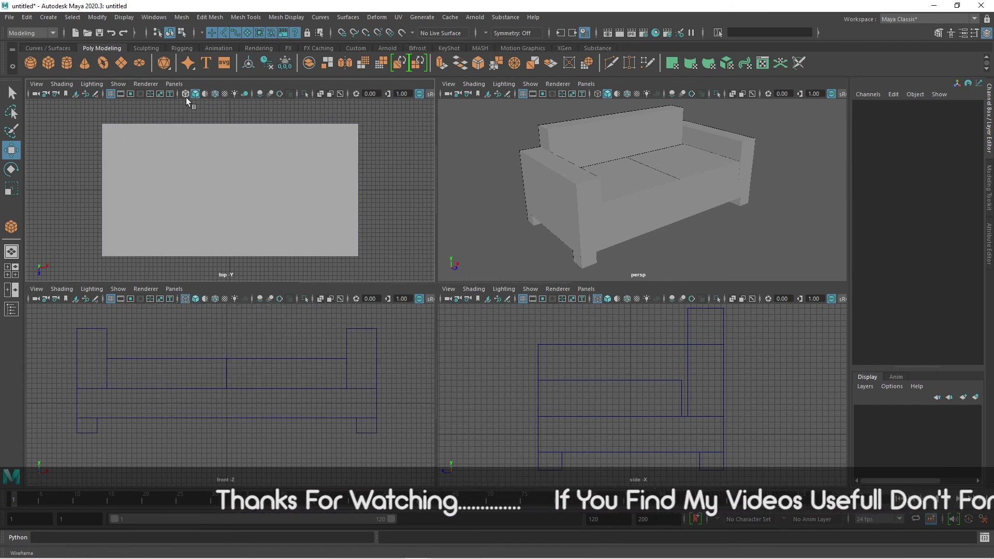
click(185, 94)
click(195, 94)
click(195, 299)
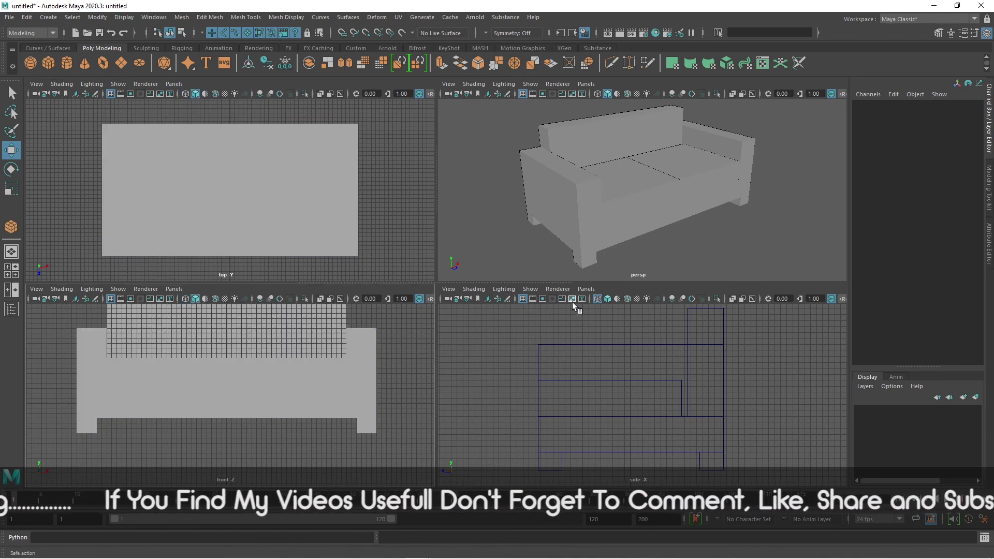
click(606, 299)
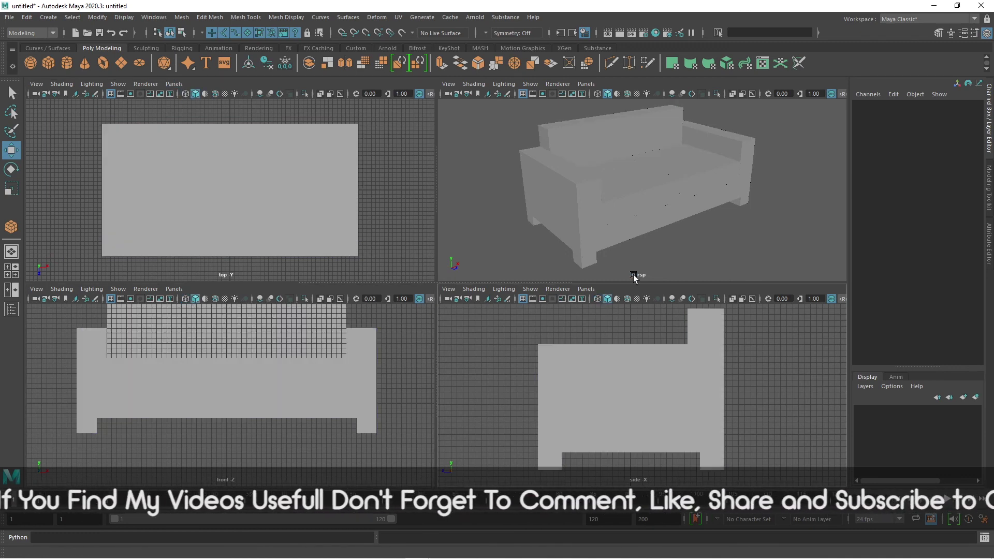
Turn on Wireframe on Shaded in the perspective view and maximize that view
click(690, 211)
click(585, 211)
click(642, 206)
click(736, 247)
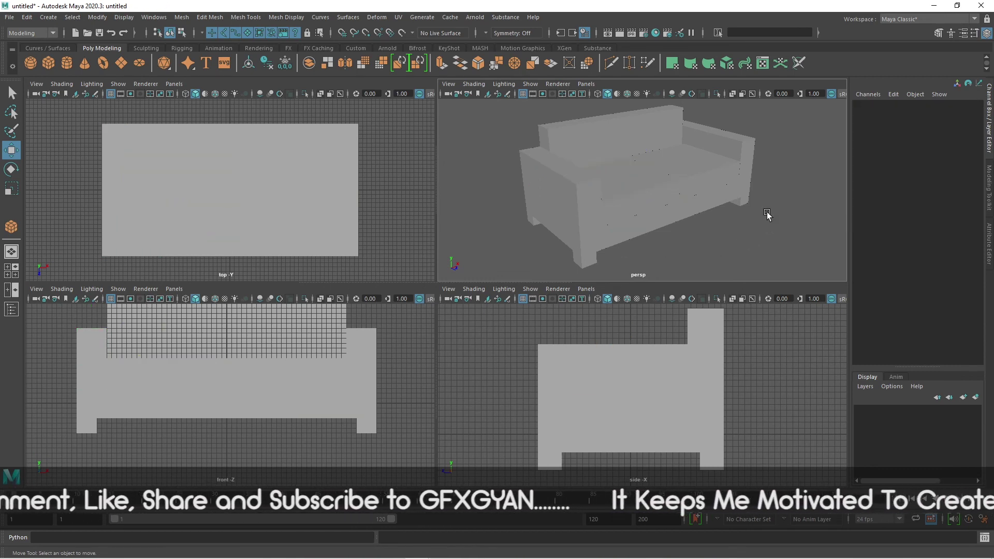
click(627, 94)
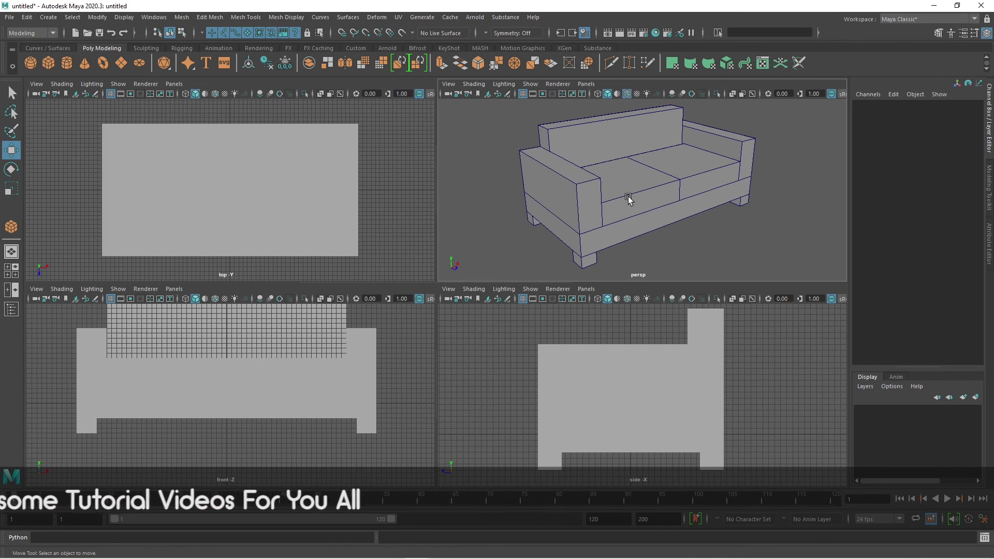
key(space)
alt+drag(708, 241, 599, 335)
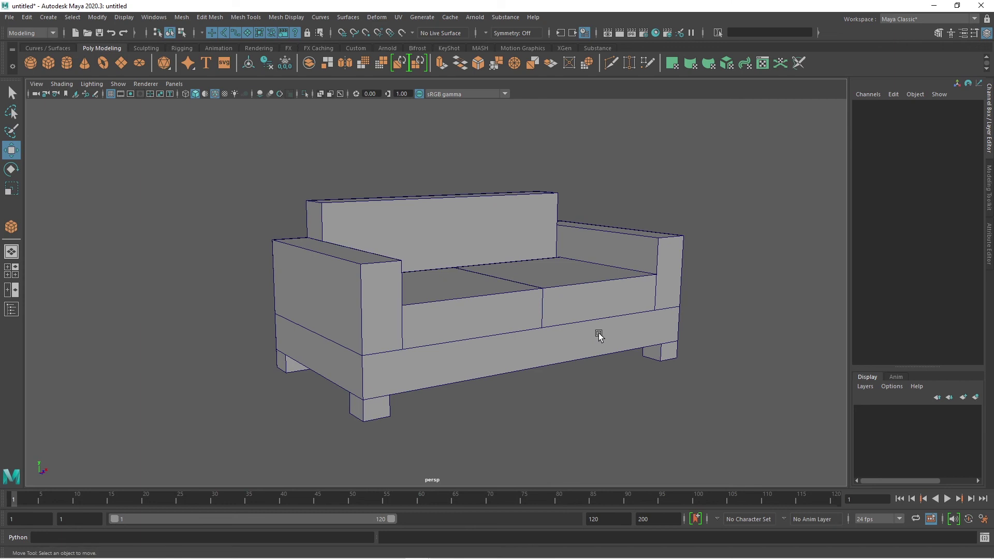
Select all the sofa's blocks and move them together upward and back, bringing the left armrest to about Y 15.27 and Z -34.16
drag(727, 169, 95, 478)
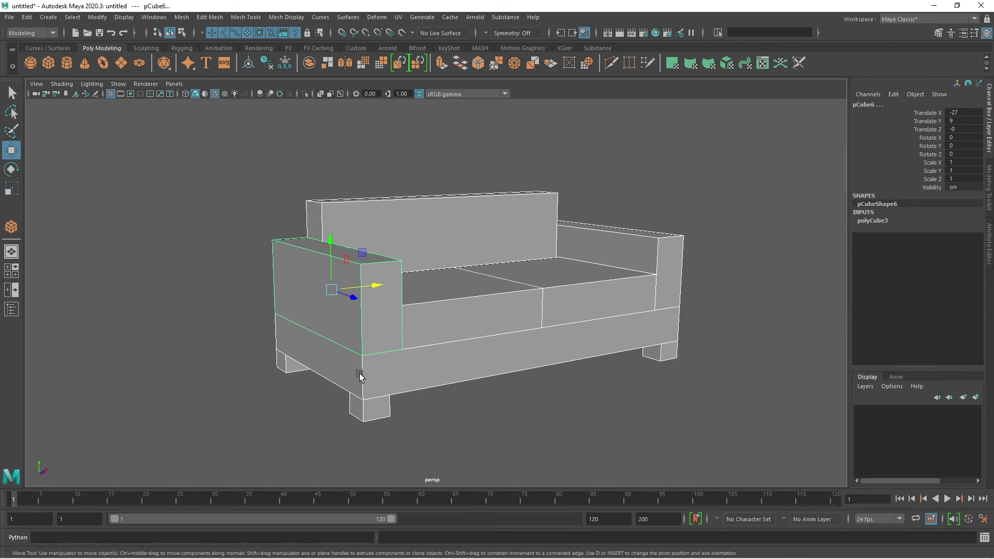
alt+drag(360, 375, 604, 314)
scroll(603, 314, up, 4)
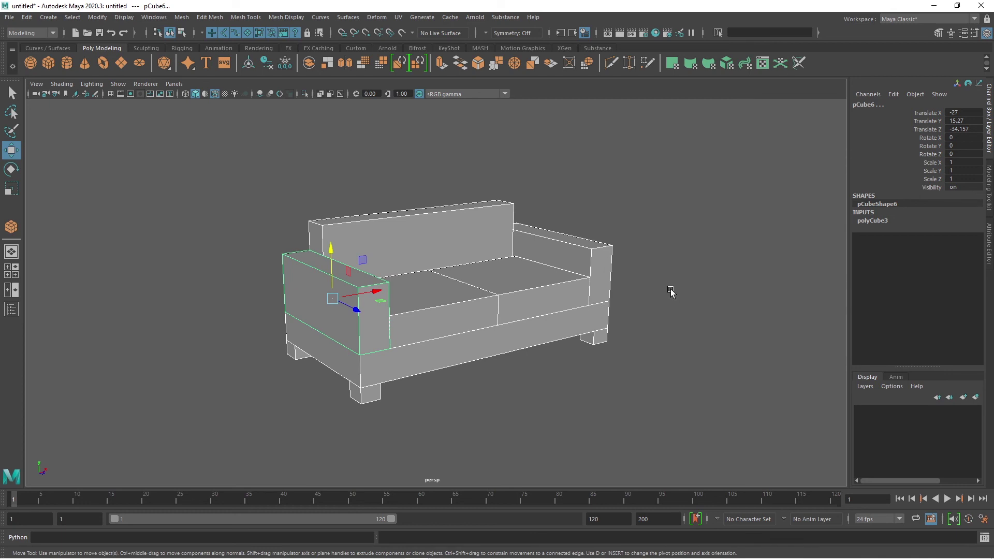
scroll(675, 291, up, 3)
scroll(677, 293, down, 3)
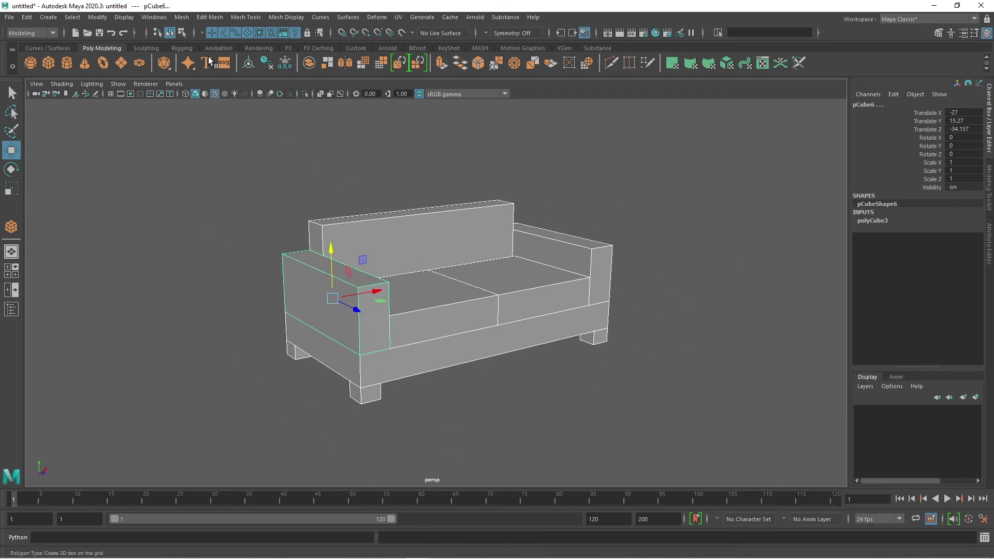
Review the application preferences and the available Snap Align Objects commands, and clear the selection
click(154, 18)
mouse_move(191, 115)
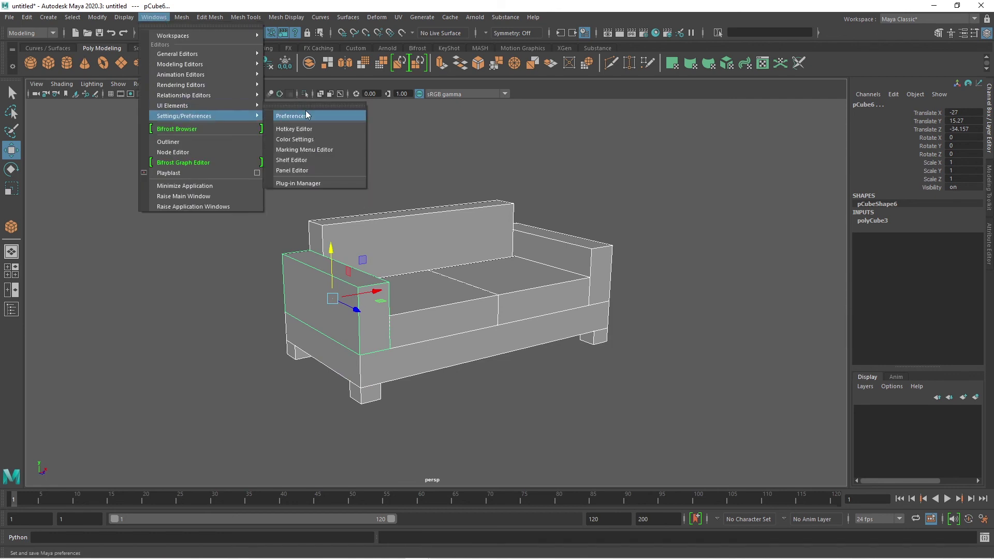
click(300, 116)
click(580, 216)
click(575, 210)
click(796, 330)
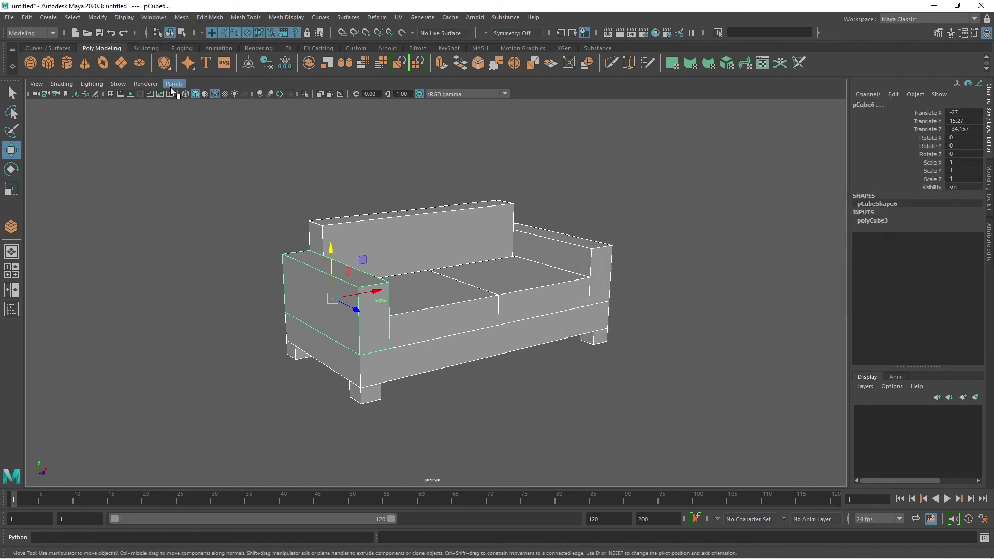
click(97, 17)
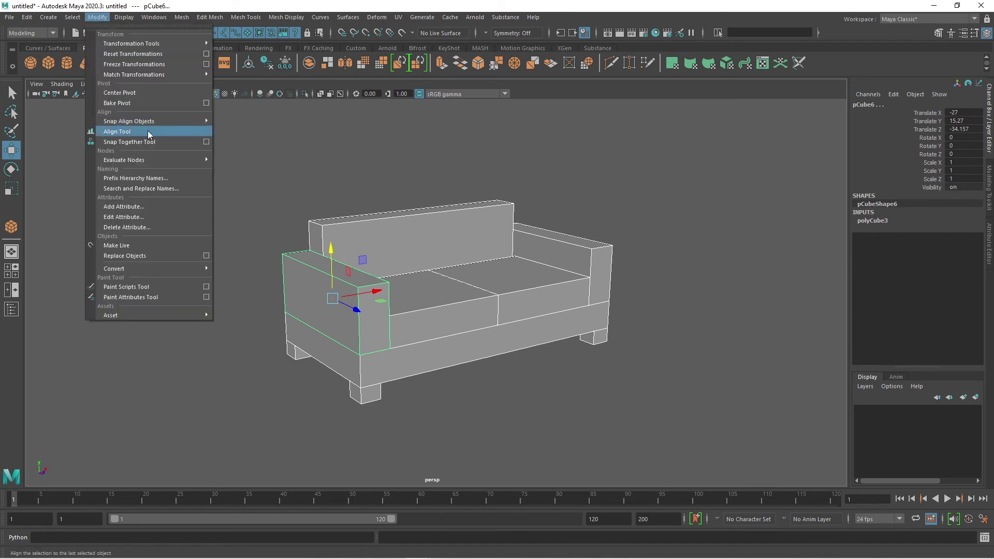
mouse_move(154, 122)
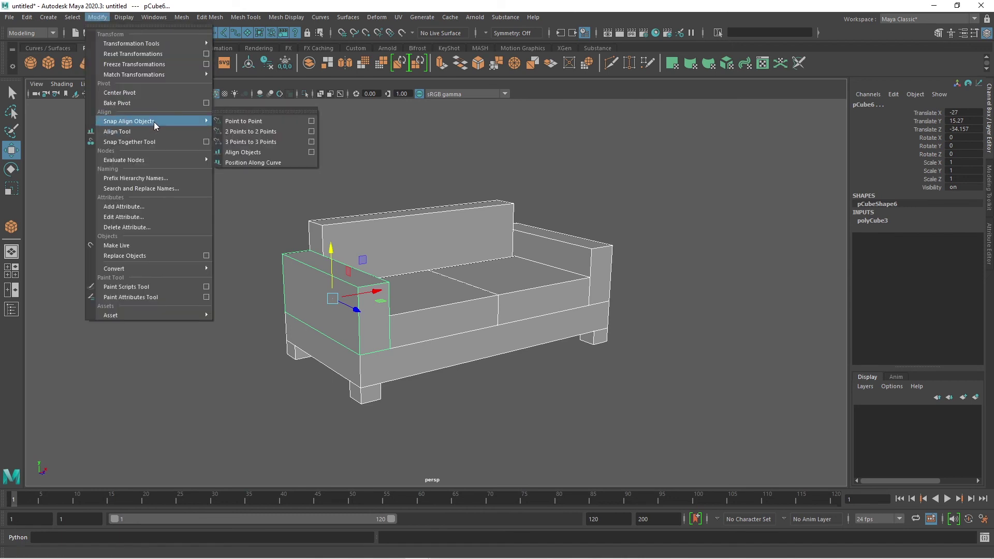
click(686, 293)
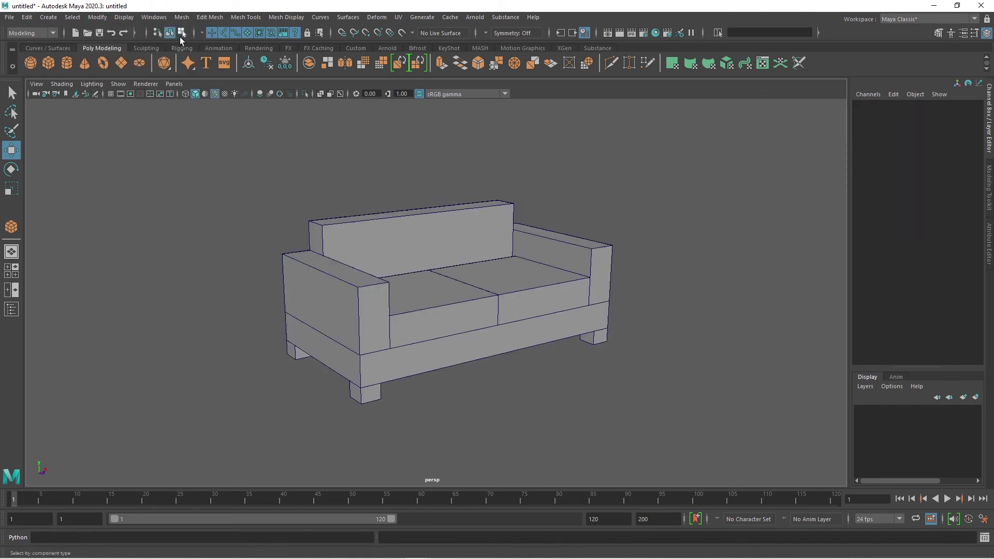
Select all the blocks of the finished sofa together
alt+drag(657, 303, 699, 317)
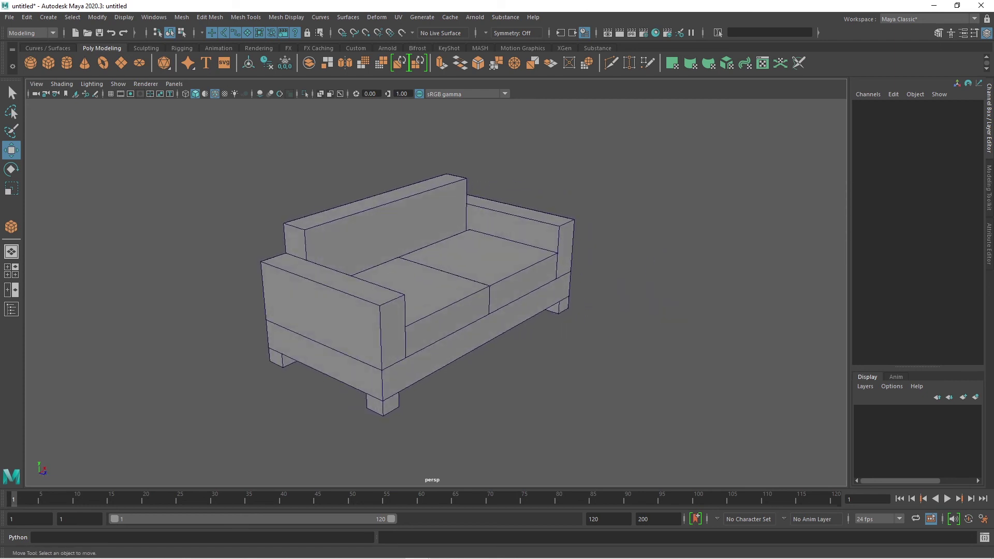
mouse_move(590, 302)
alt+mouse_down()
mouse_move(583, 311)
mouse_move(605, 305)
alt+mouse_up()
drag(641, 158, 292, 402)
scroll(592, 298, down, 3)
alt+drag(578, 344, 600, 342)
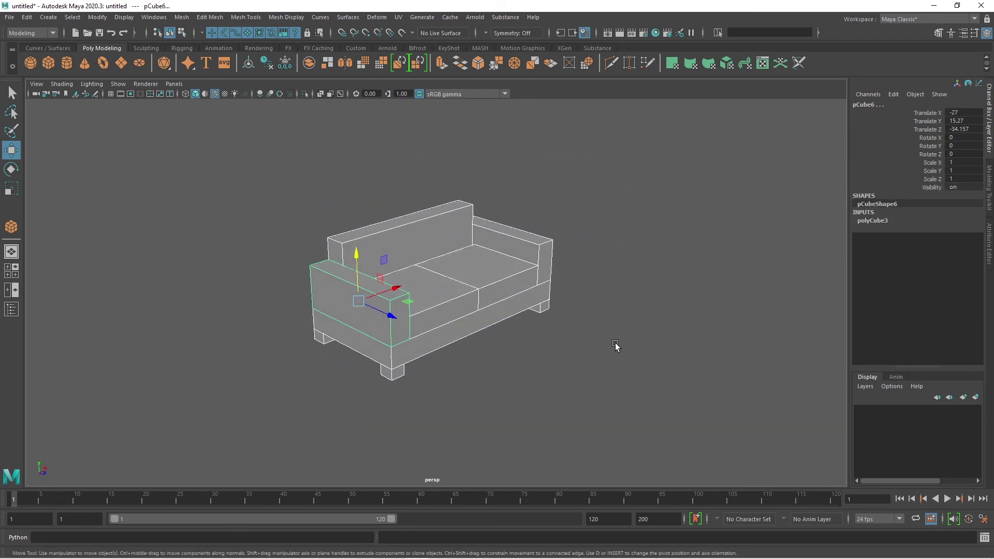
Inspect the complete selected sofa from several angles and distances
scroll(620, 343, down, 2)
alt+middle_drag(586, 326, 555, 303)
scroll(555, 290, down, 1)
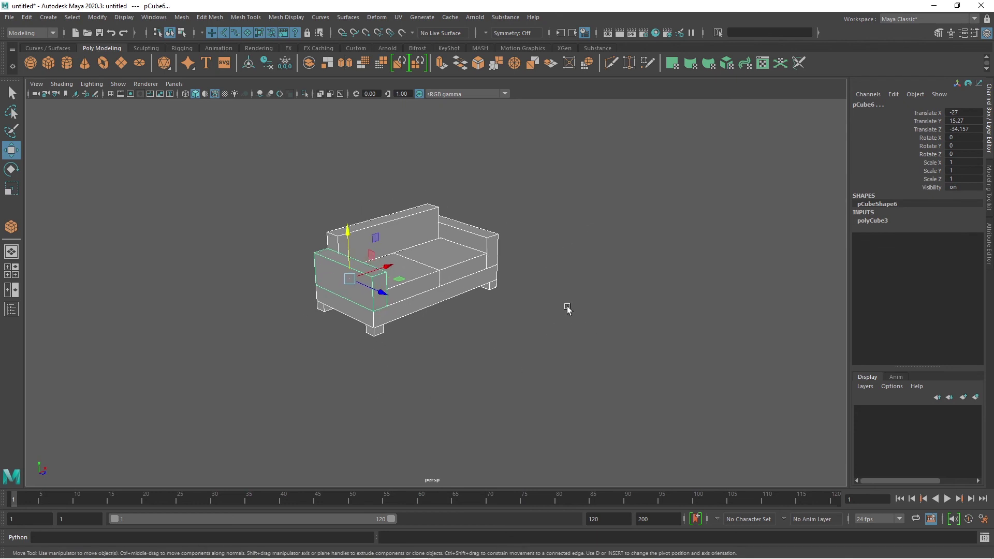
alt+drag(467, 326, 551, 318)
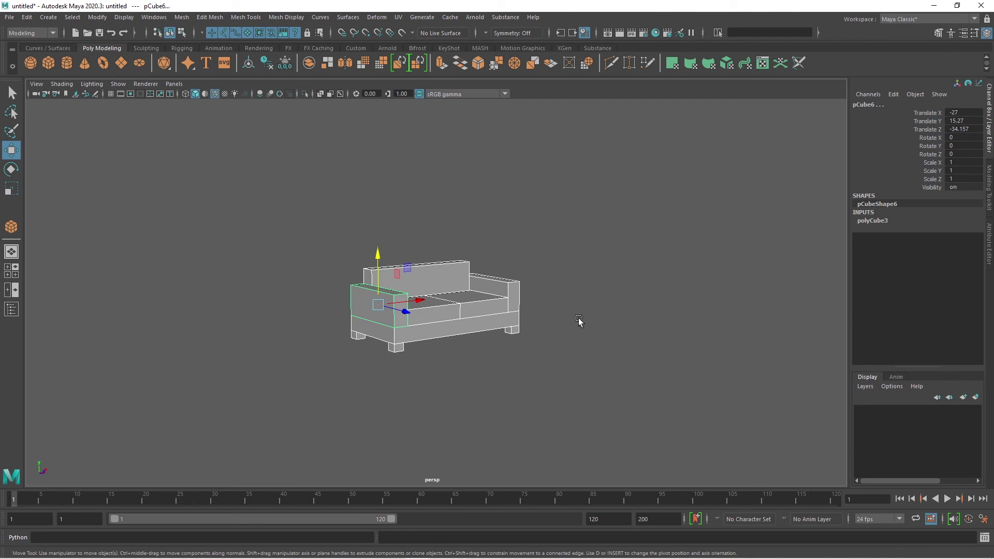
alt+drag(552, 260, 623, 337)
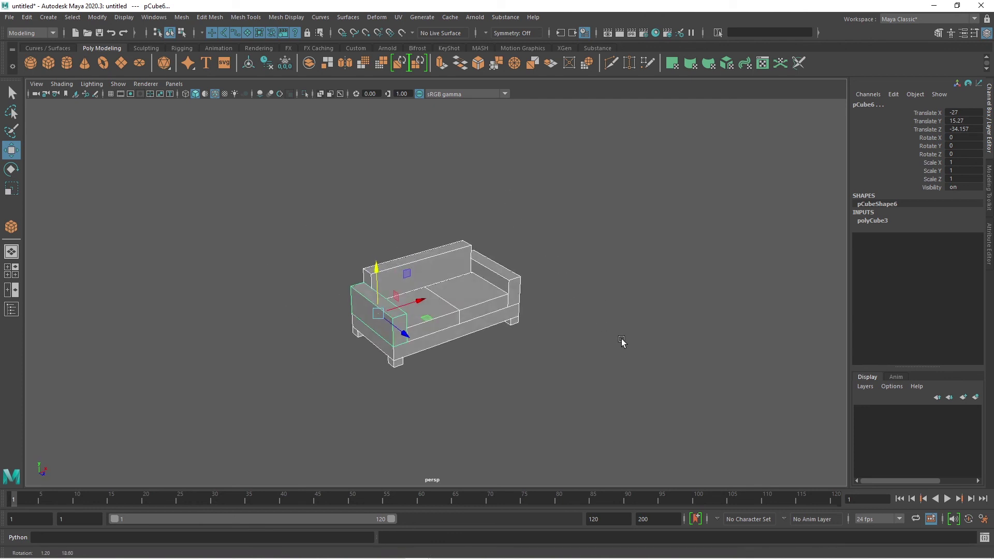
scroll(623, 339, up, 2)
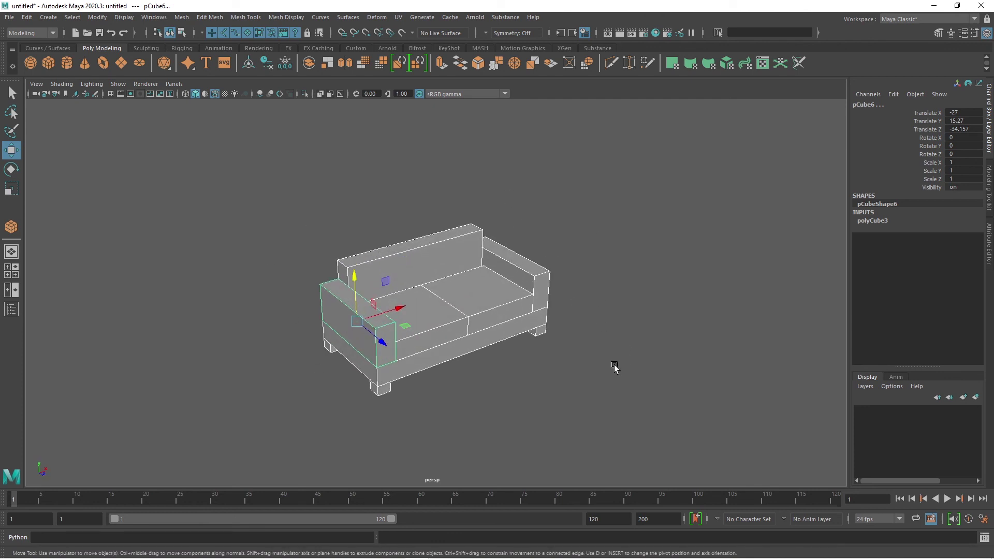
scroll(631, 349, up, 3)
scroll(629, 362, down, 3)
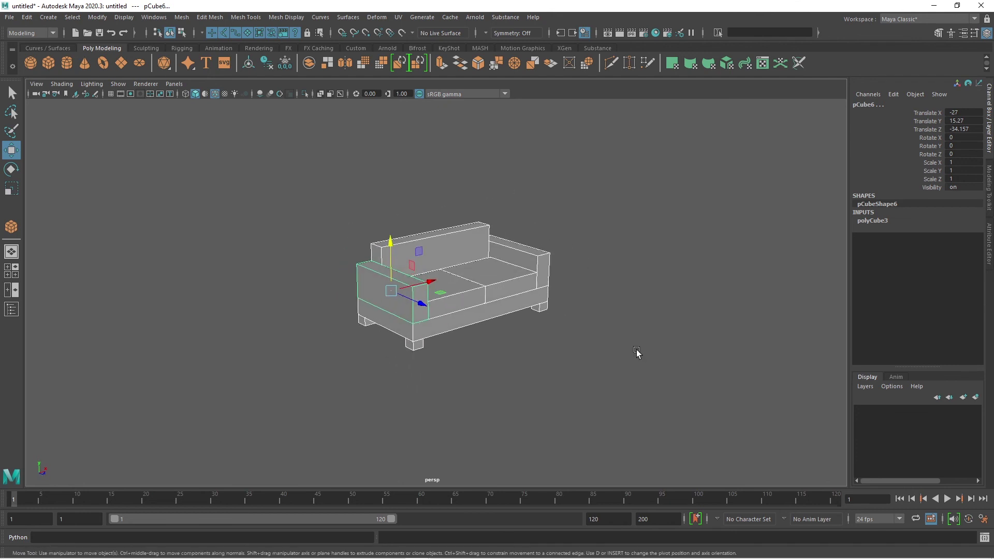